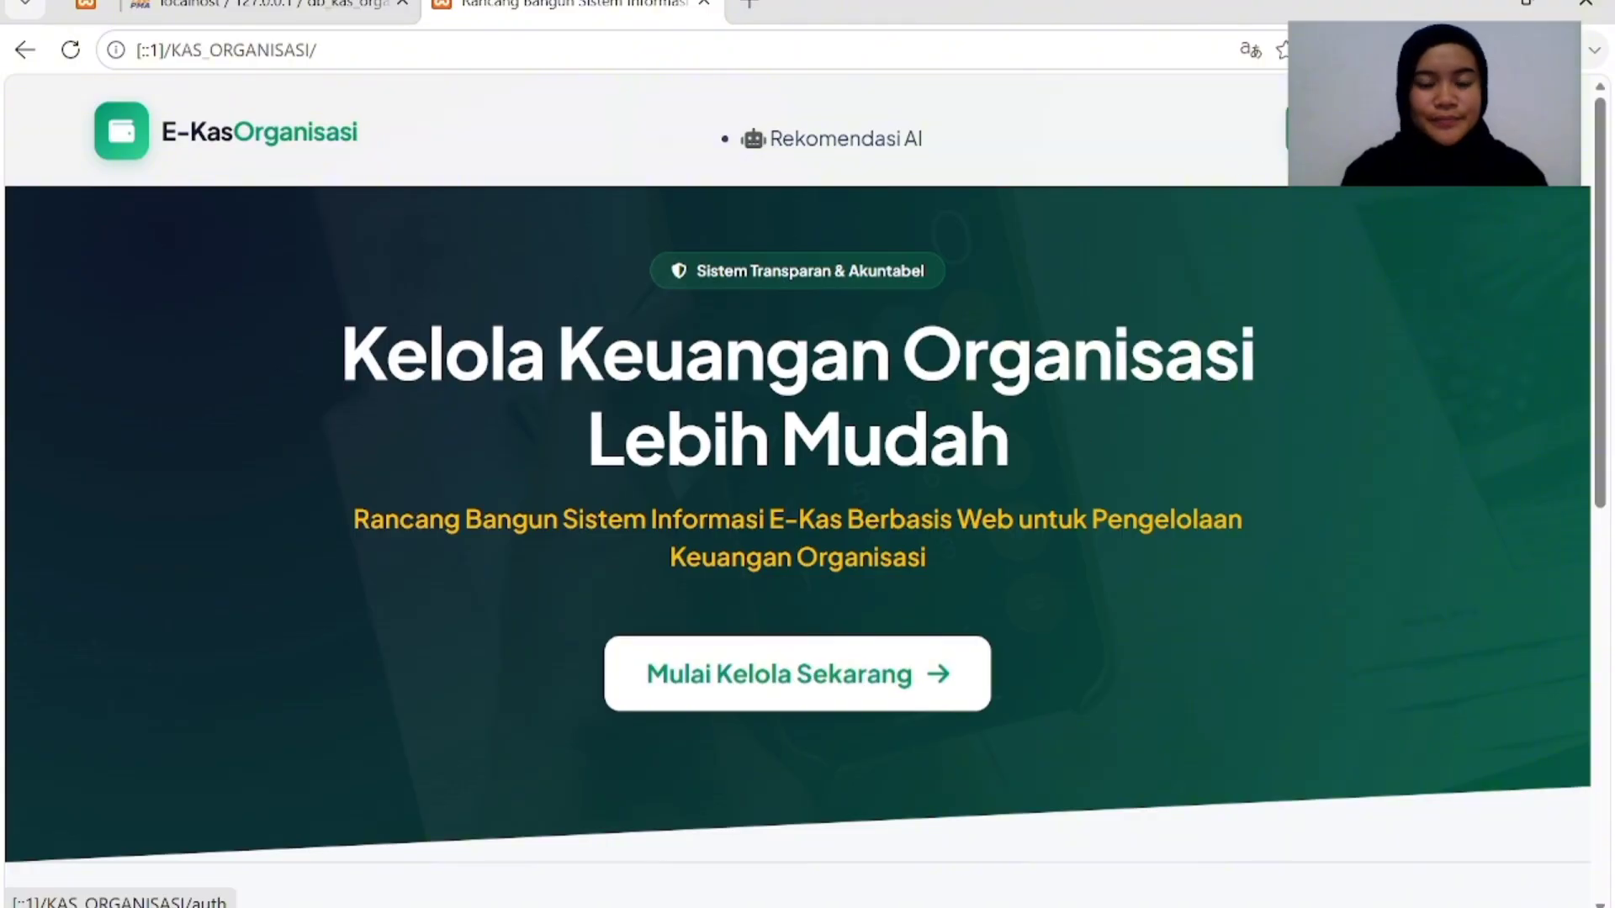
Open the E-Kas login page and enter the saved administrator username and password.
left_click(1362, 133)
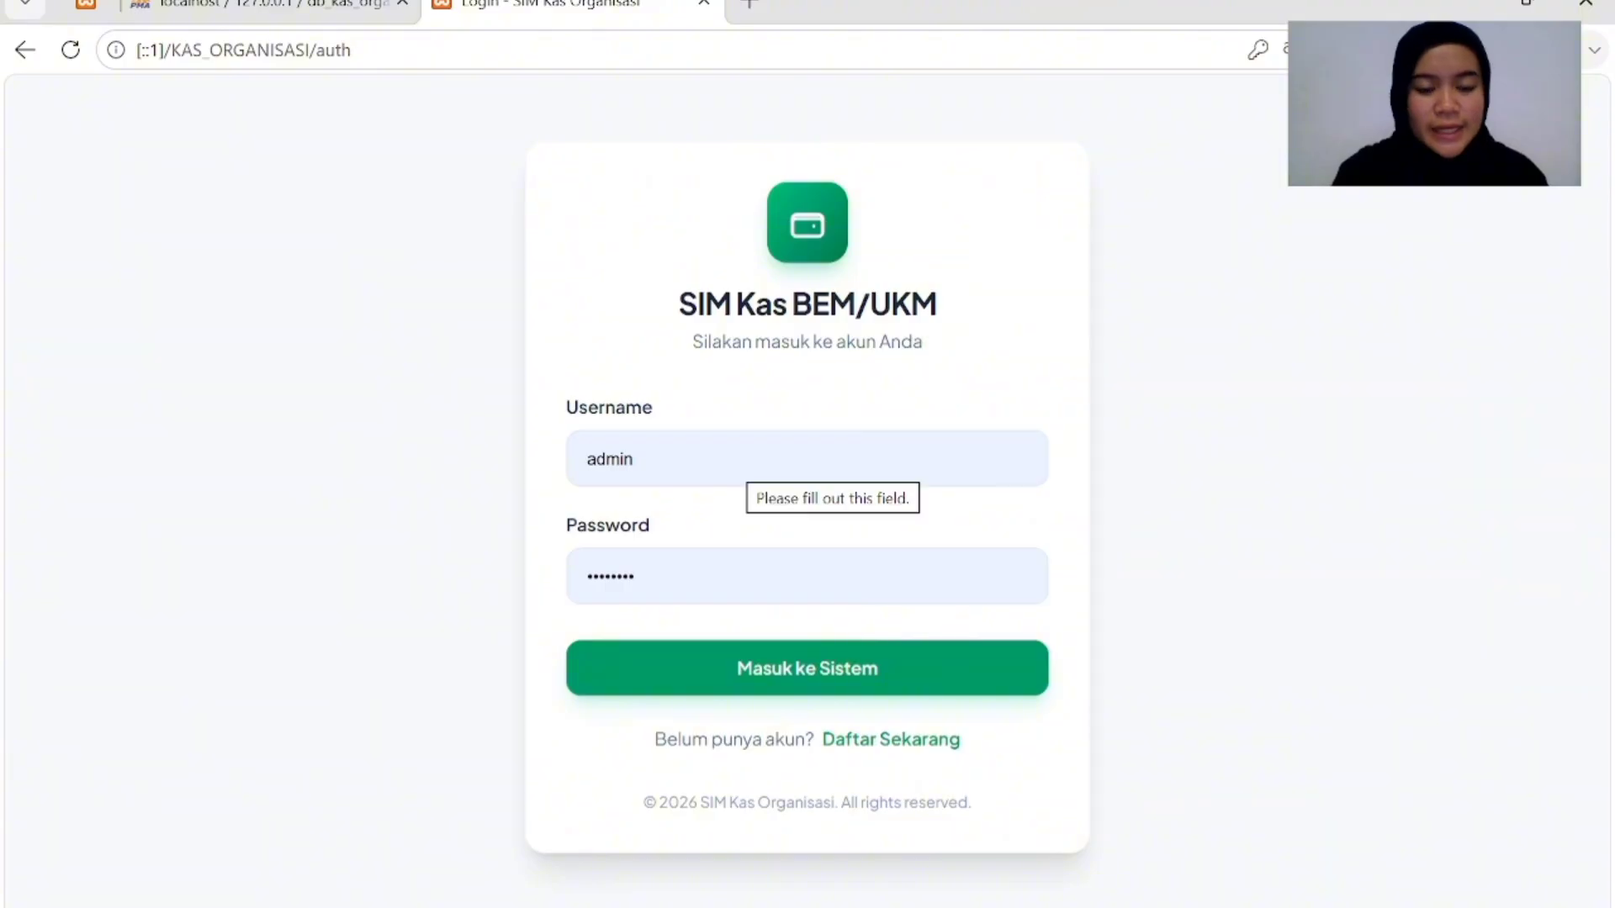
left_click(748, 460)
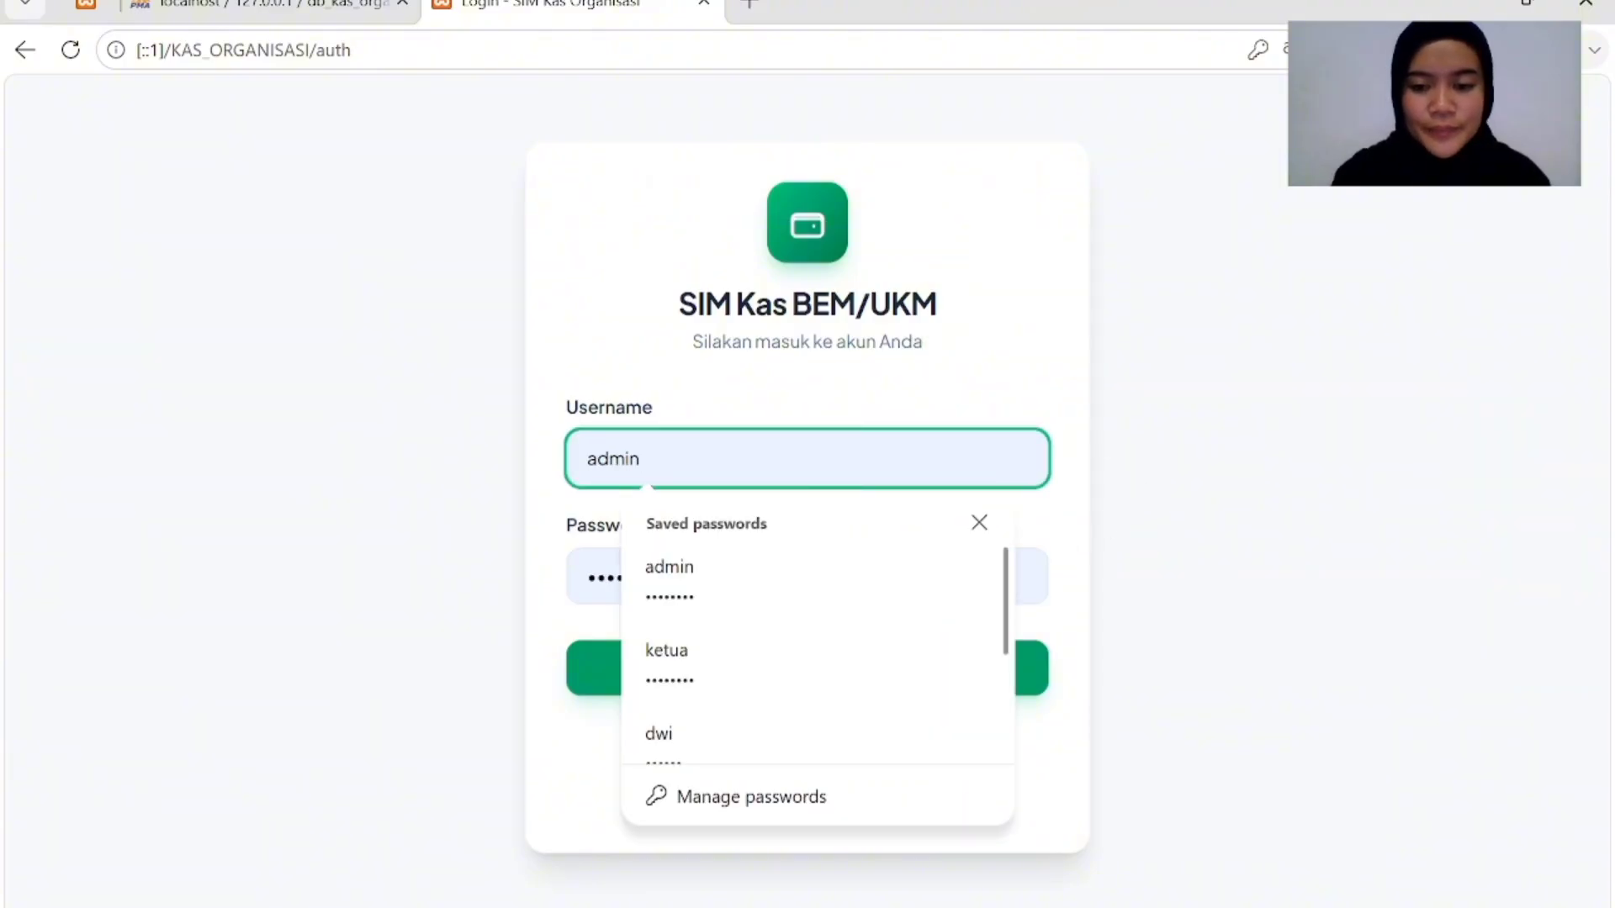
left_click(757, 580)
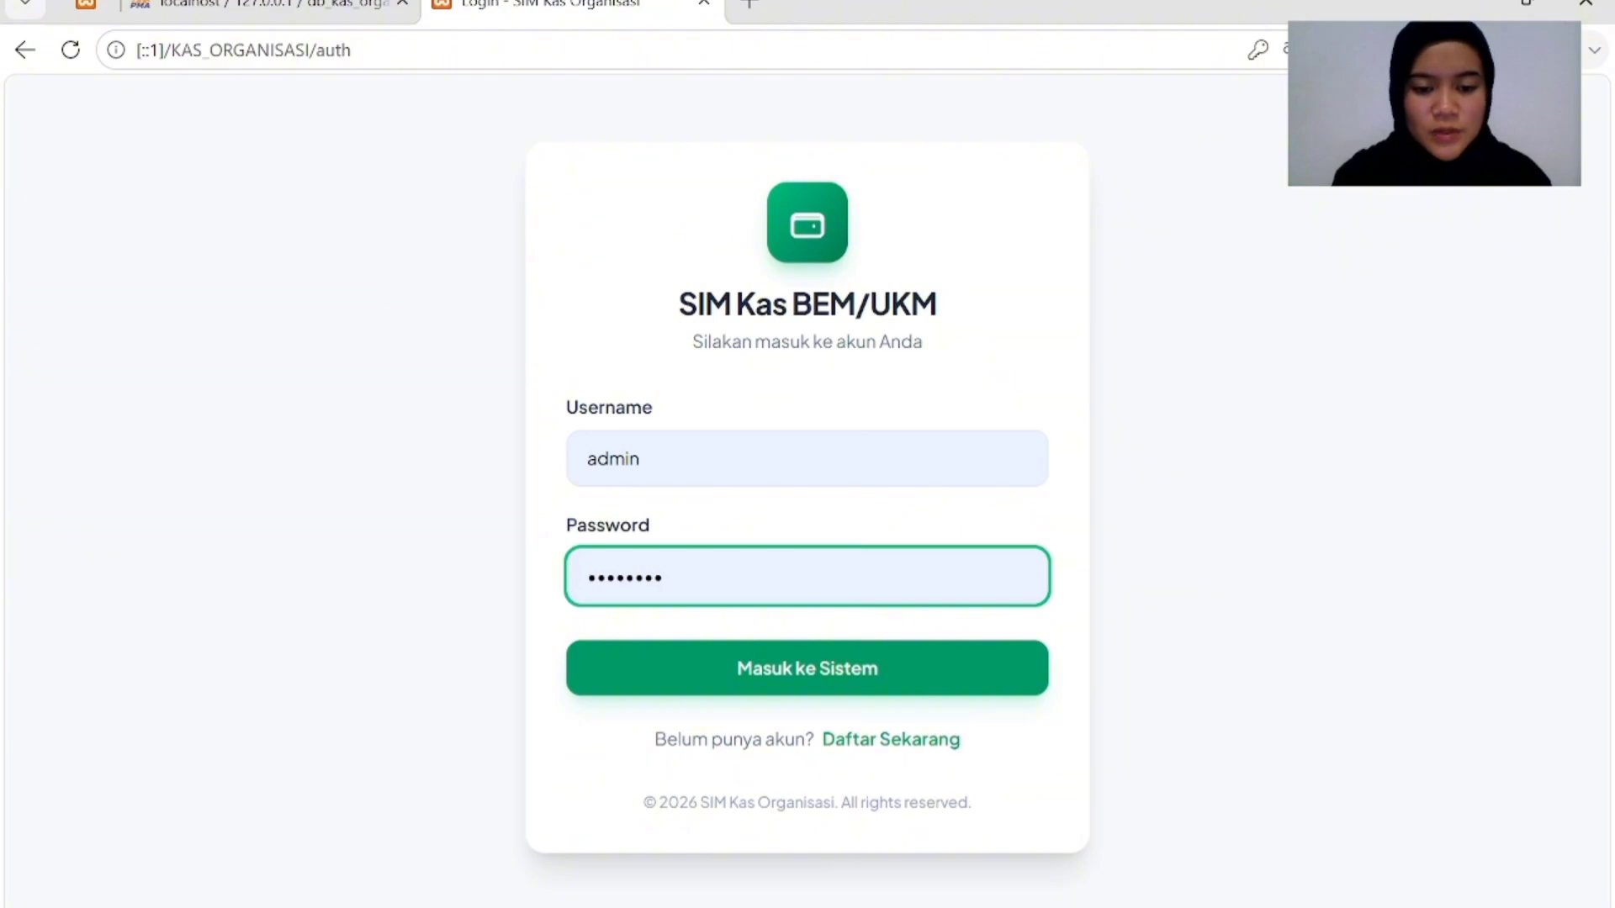
left_click(780, 728)
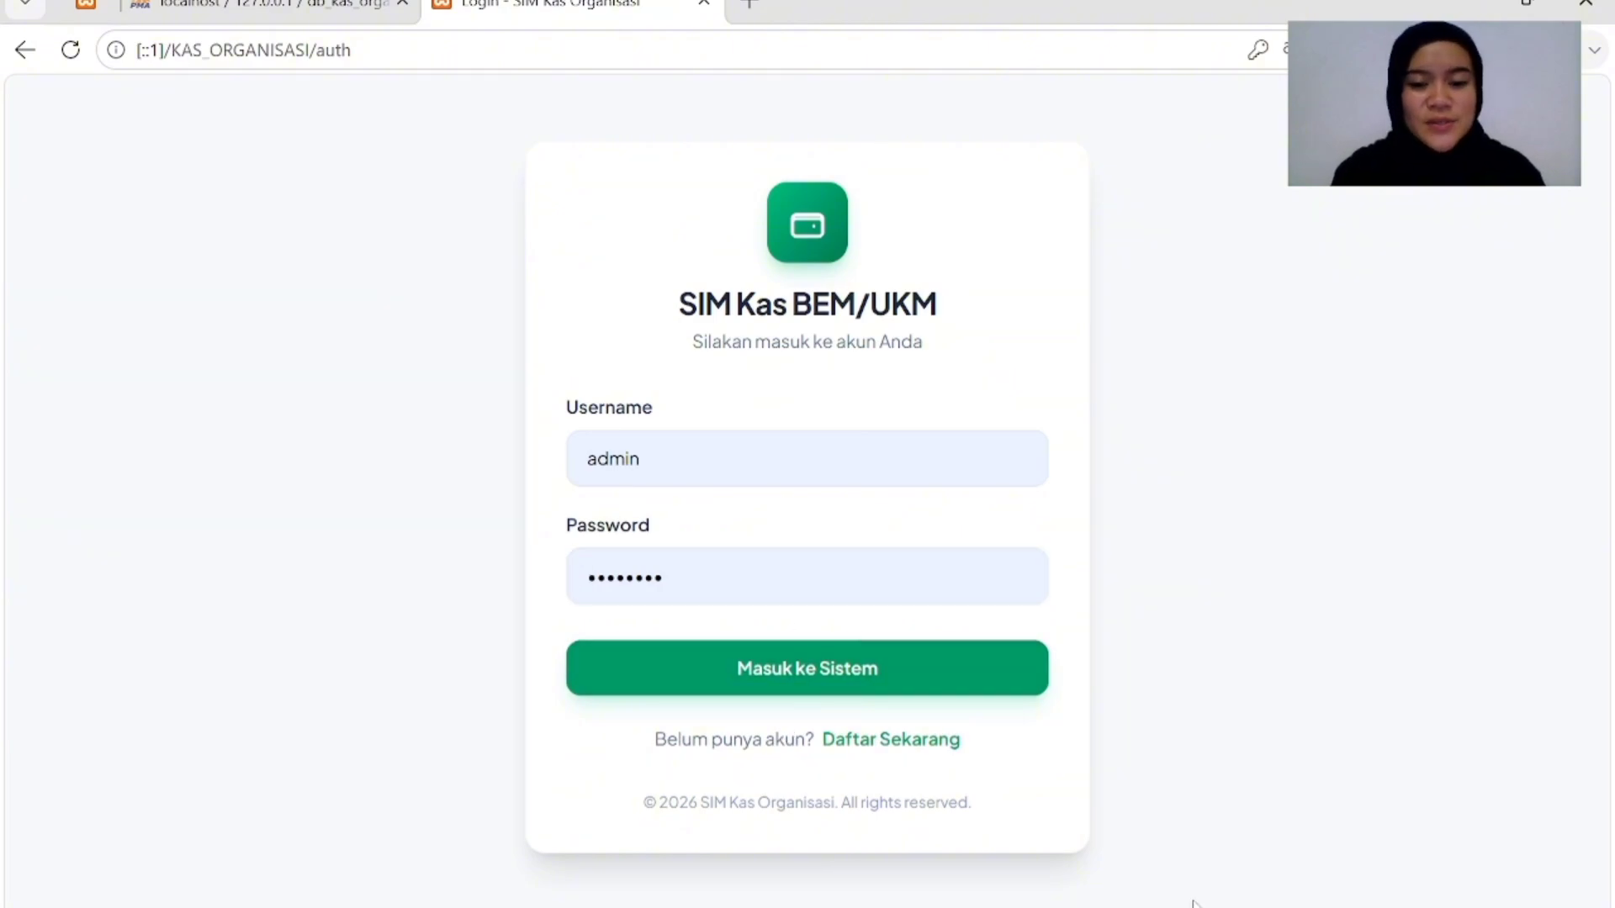
Log in and review the dashboard: income Rp 50.900, expenses Rp 35.070, balance Rp 15.830.
left_click(856, 680)
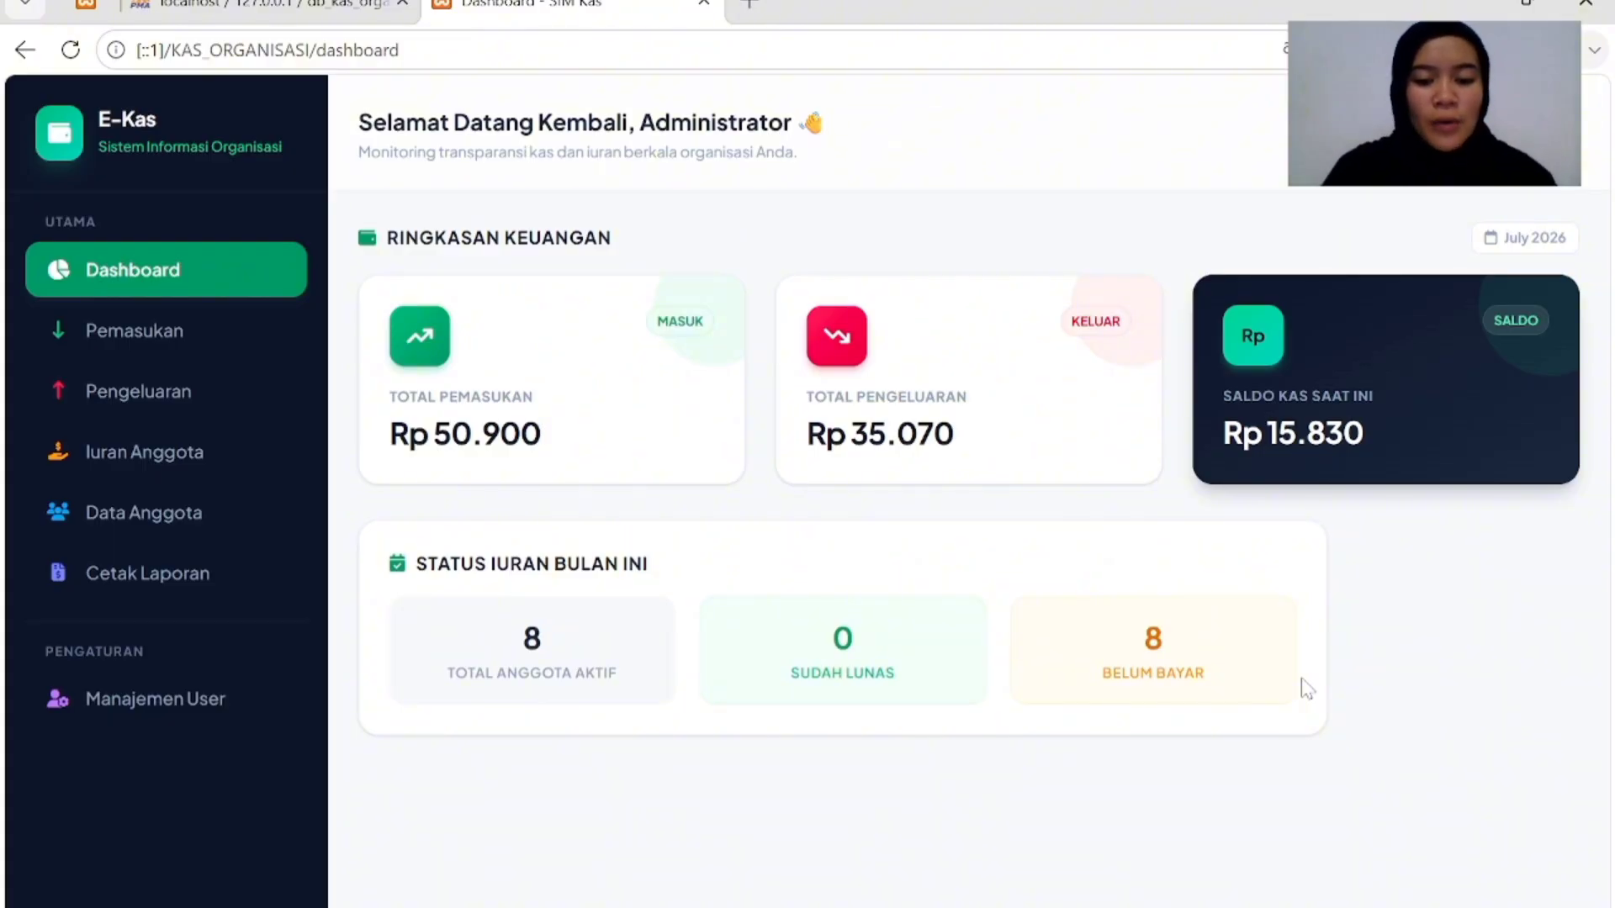
scroll(1304, 688, "down", 1)
scroll(1303, 688, "up", 1)
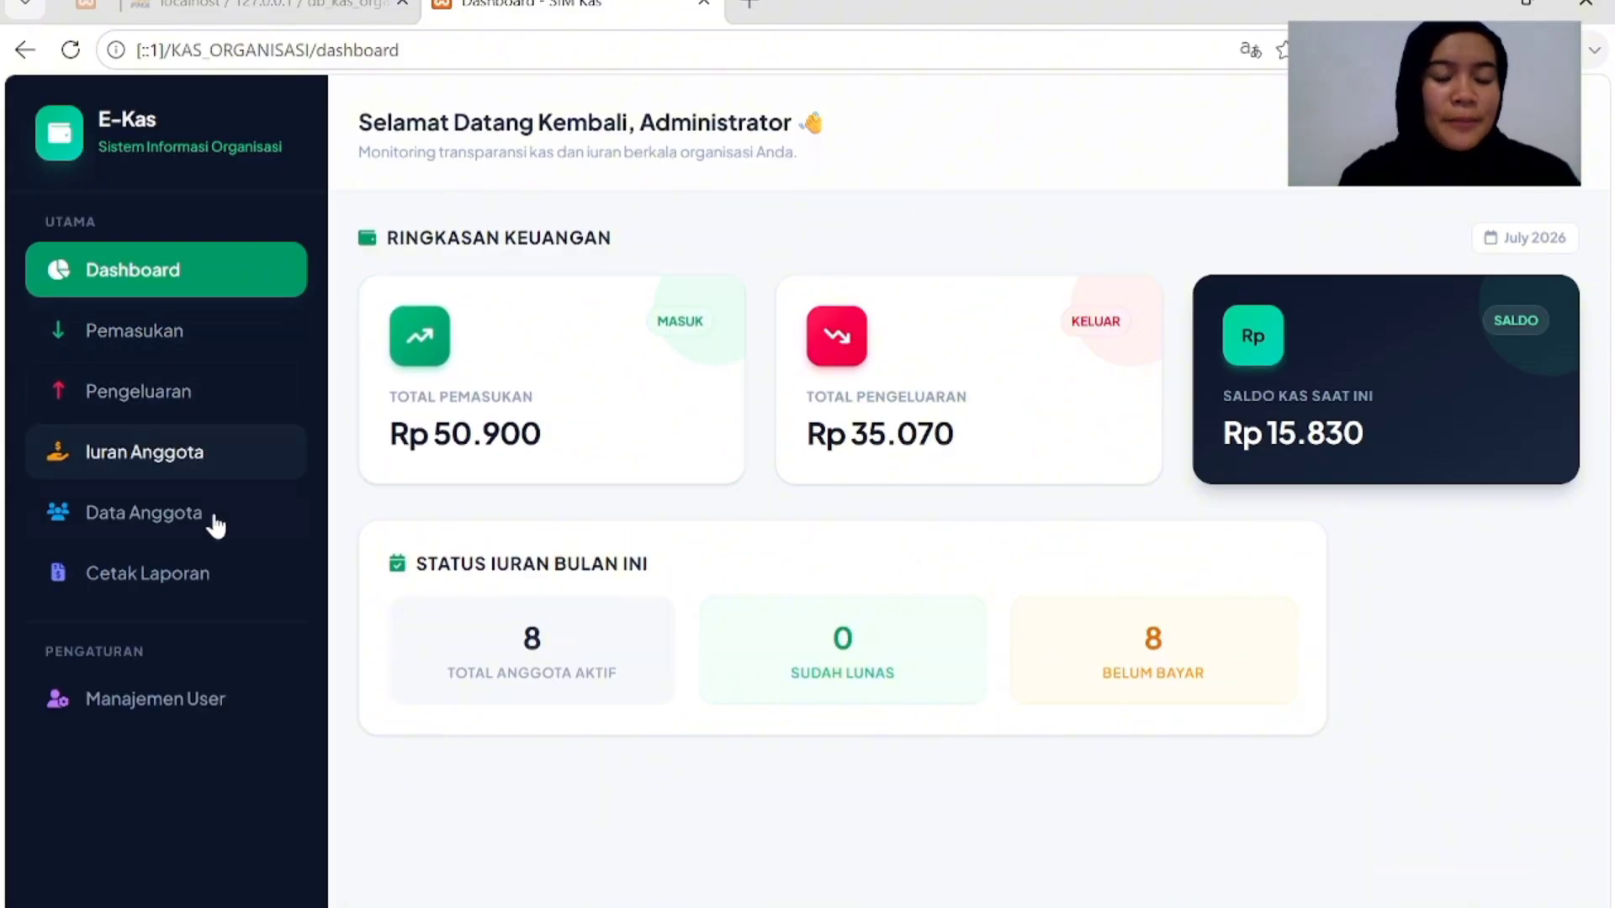
Go to Data Anggota and open the Tambah Anggota form.
left_click(155, 523)
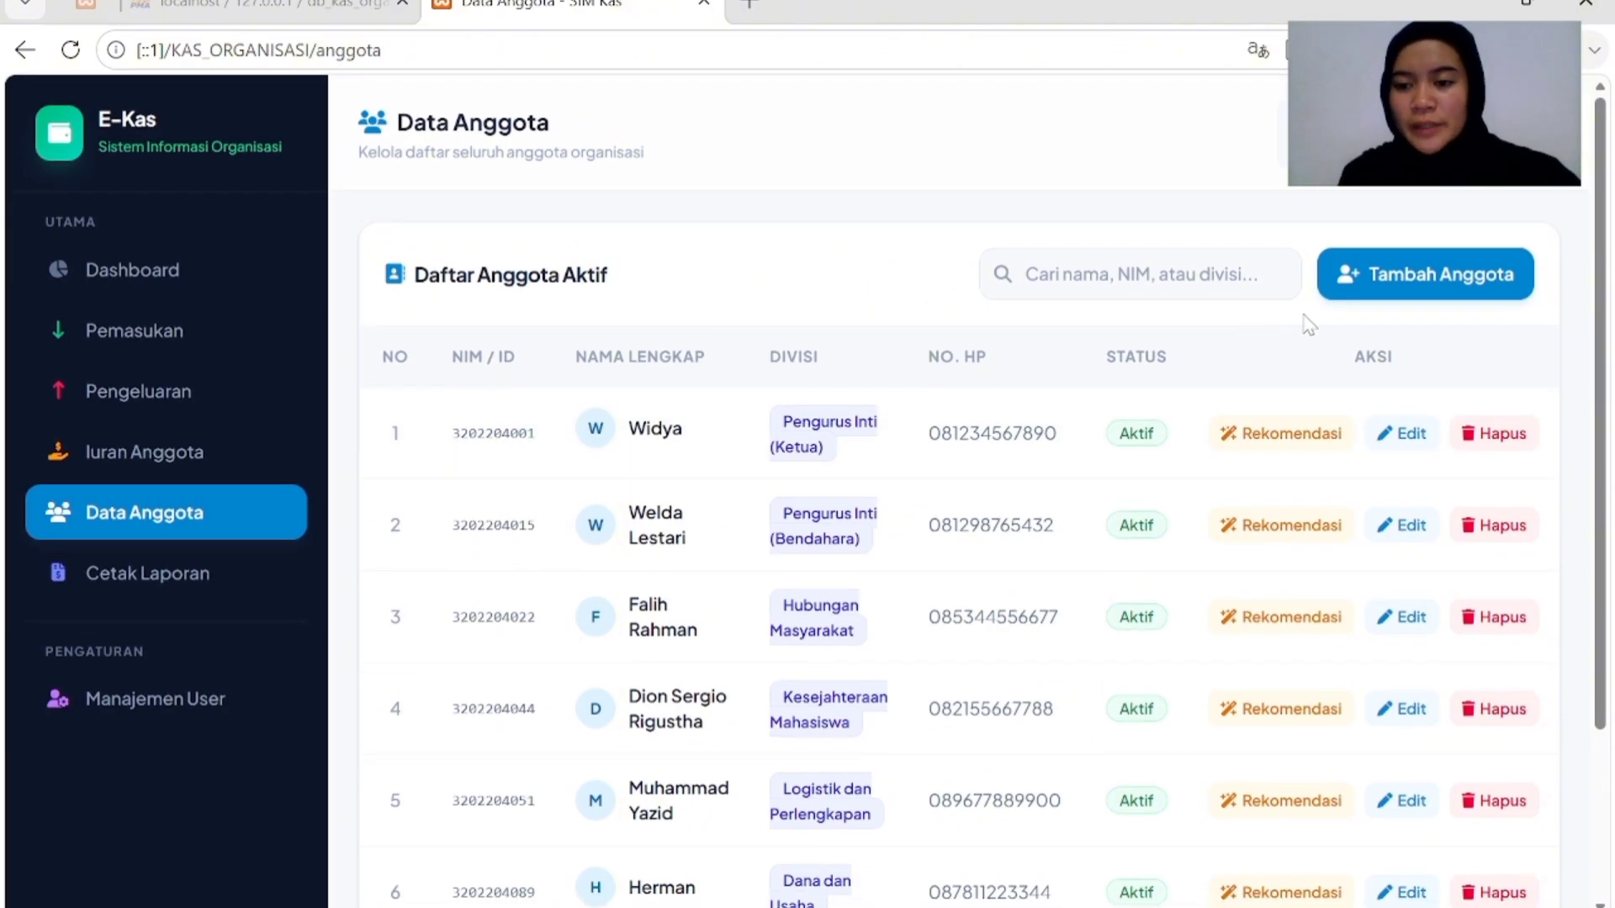
left_click(1454, 288)
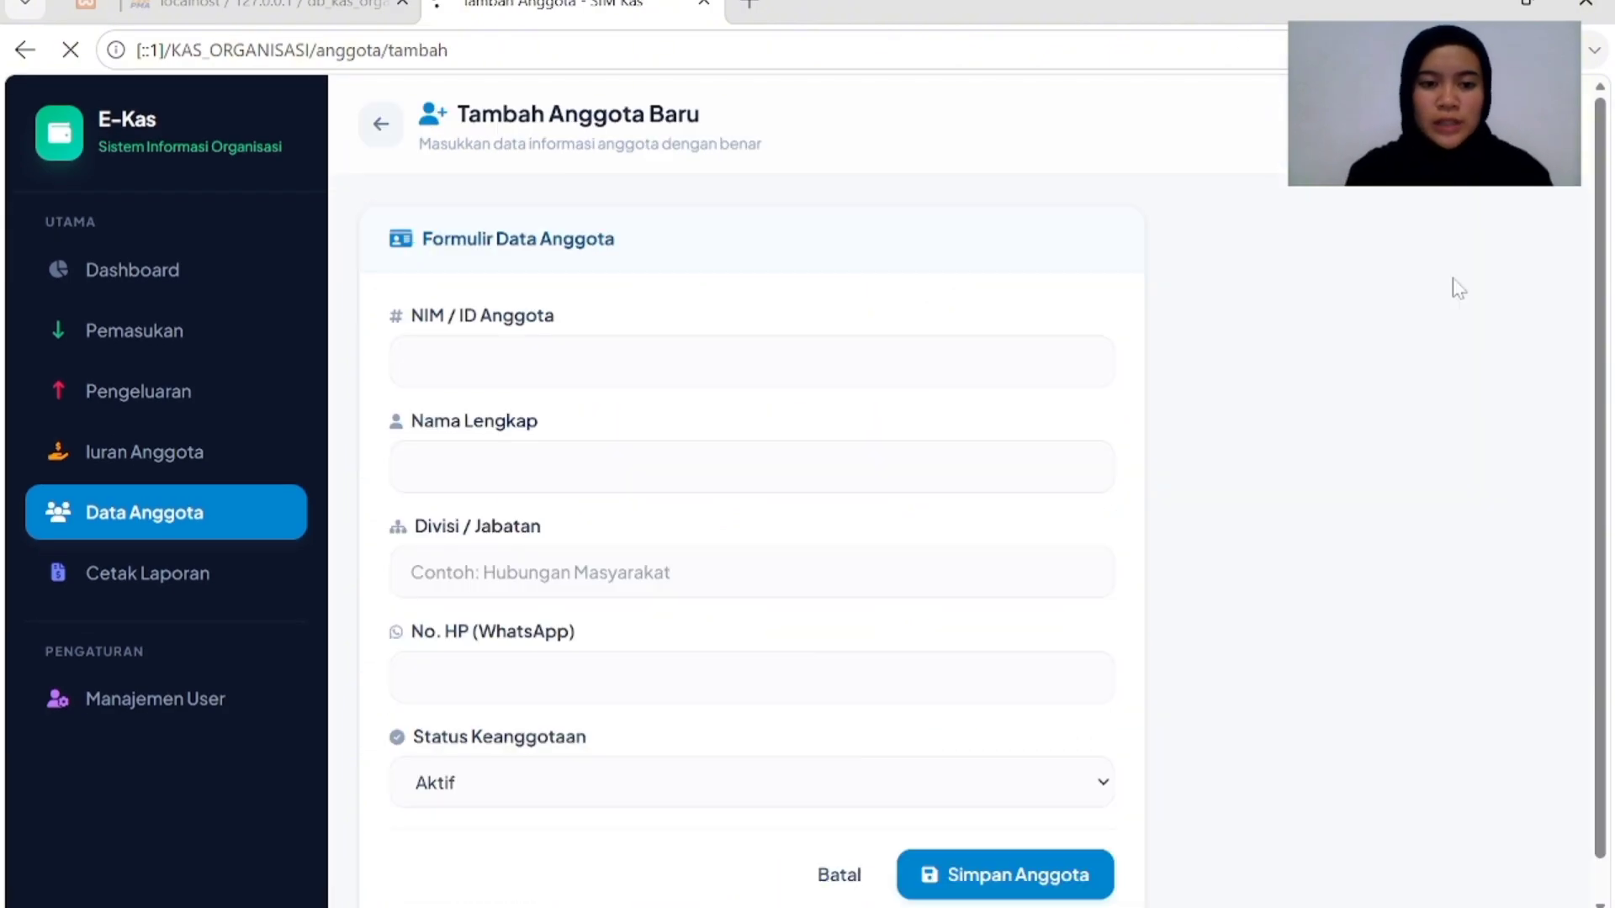
Enter the member's student ID and full name, and set division to Pengurus Inti (Ketua).
left_click(597, 361)
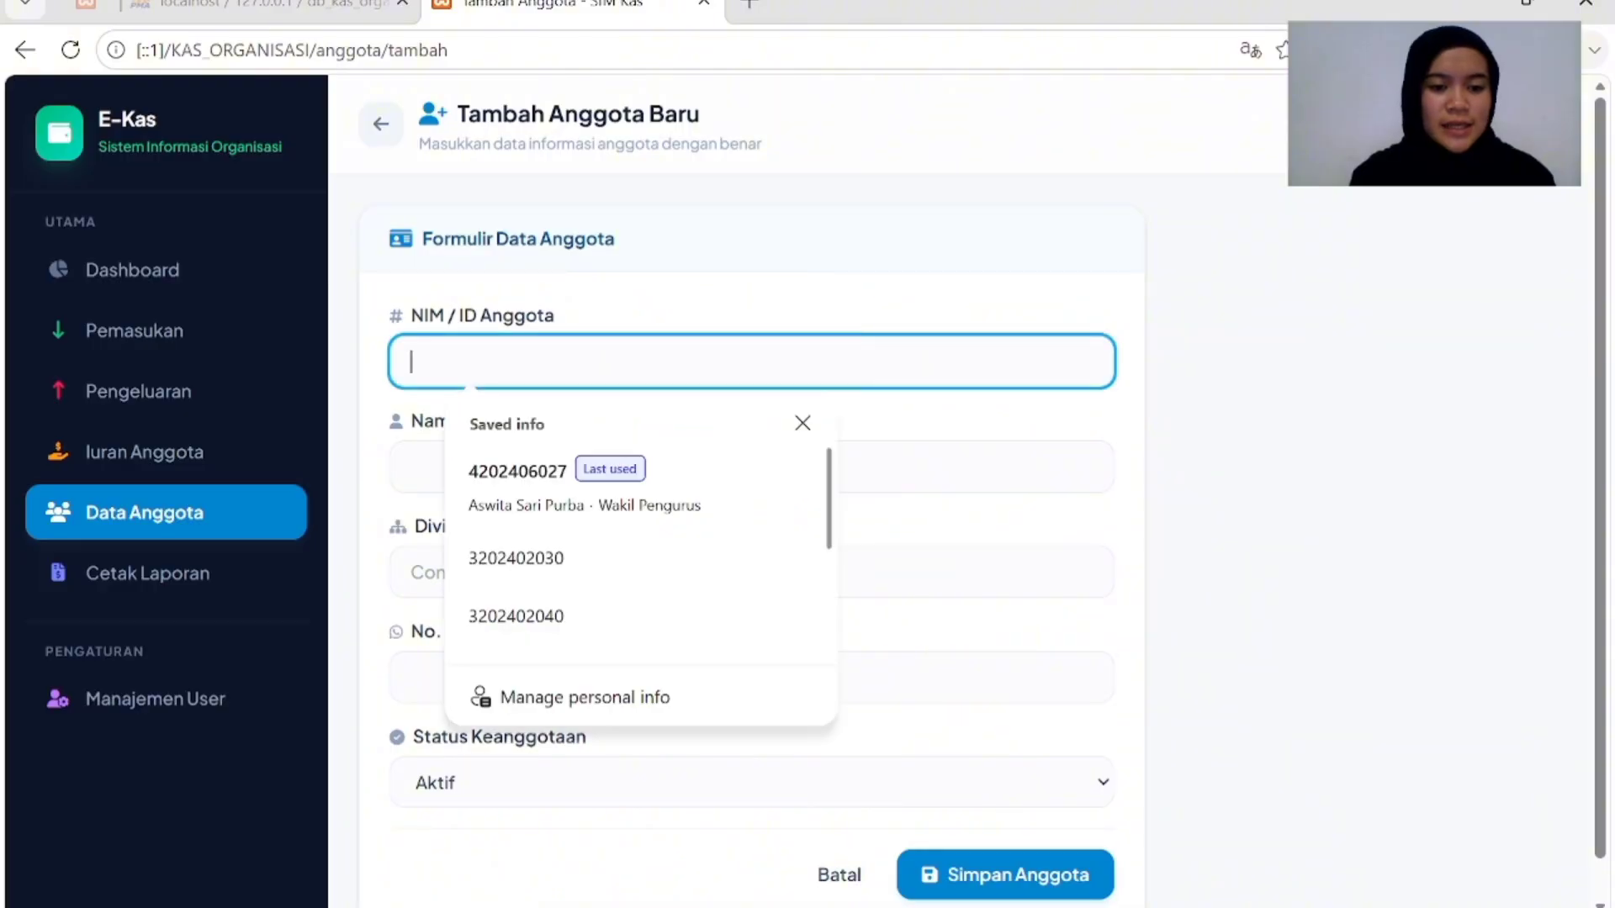
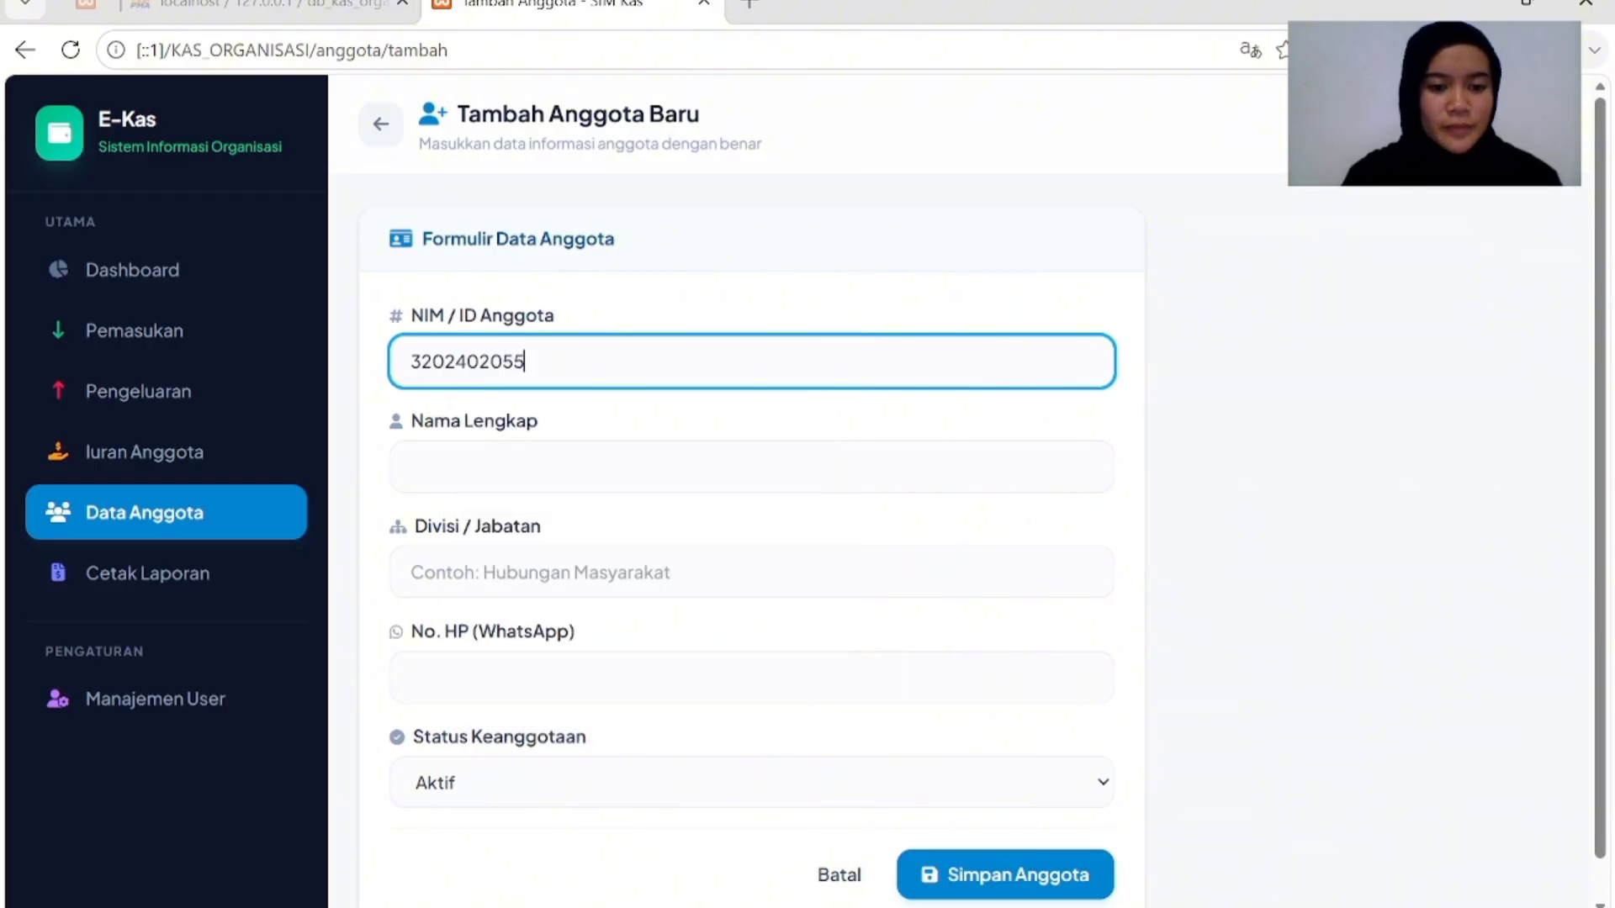
left_click(411, 467)
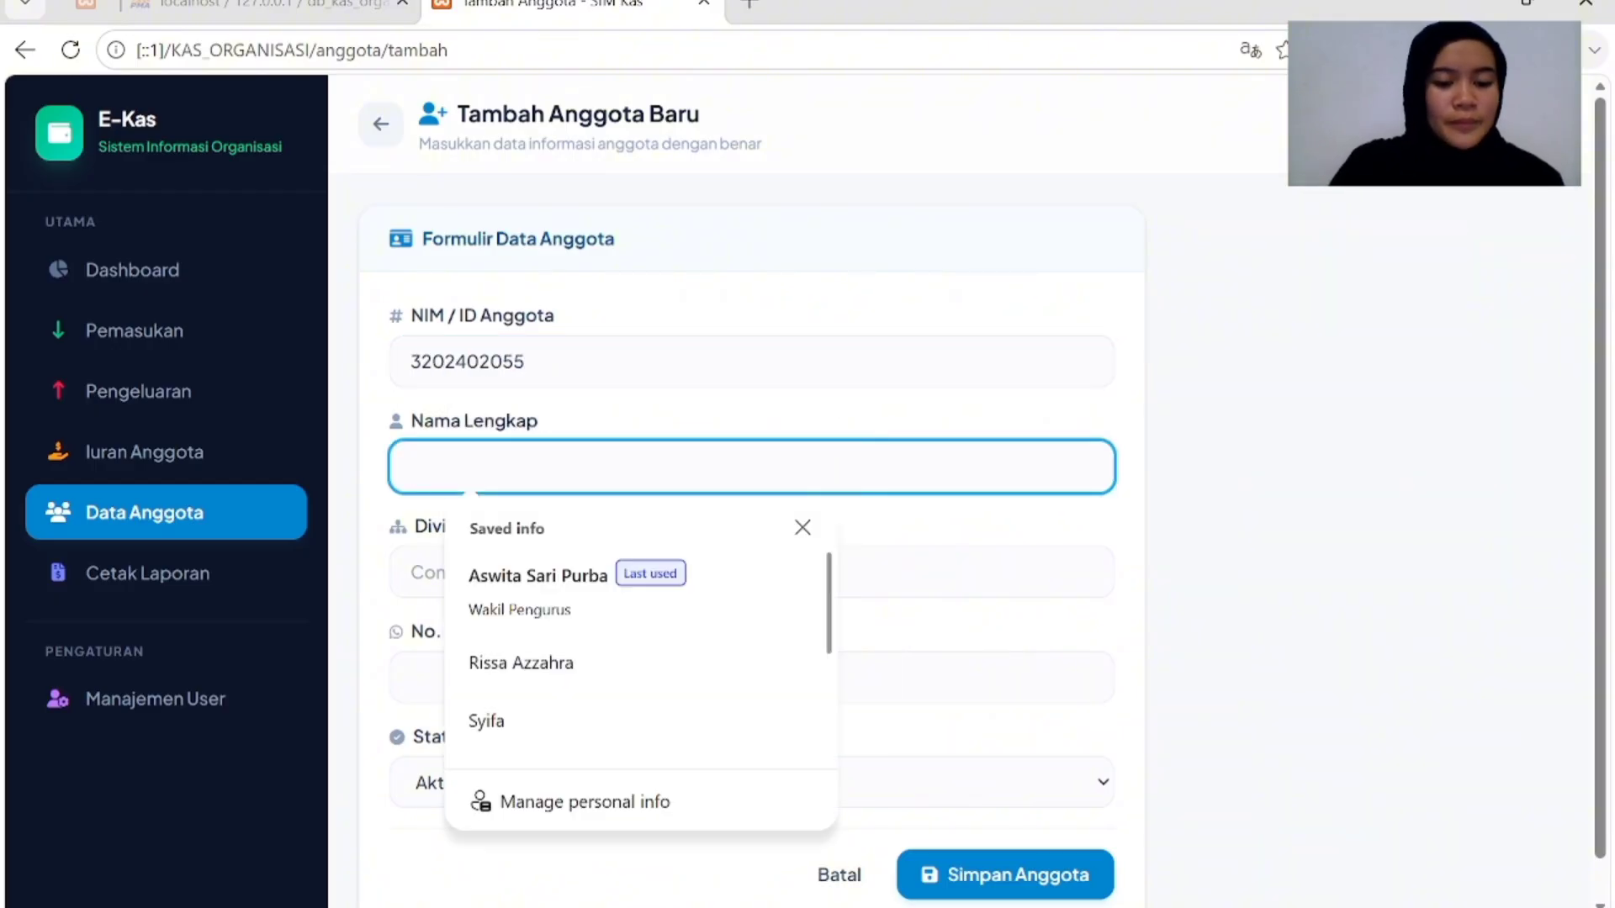
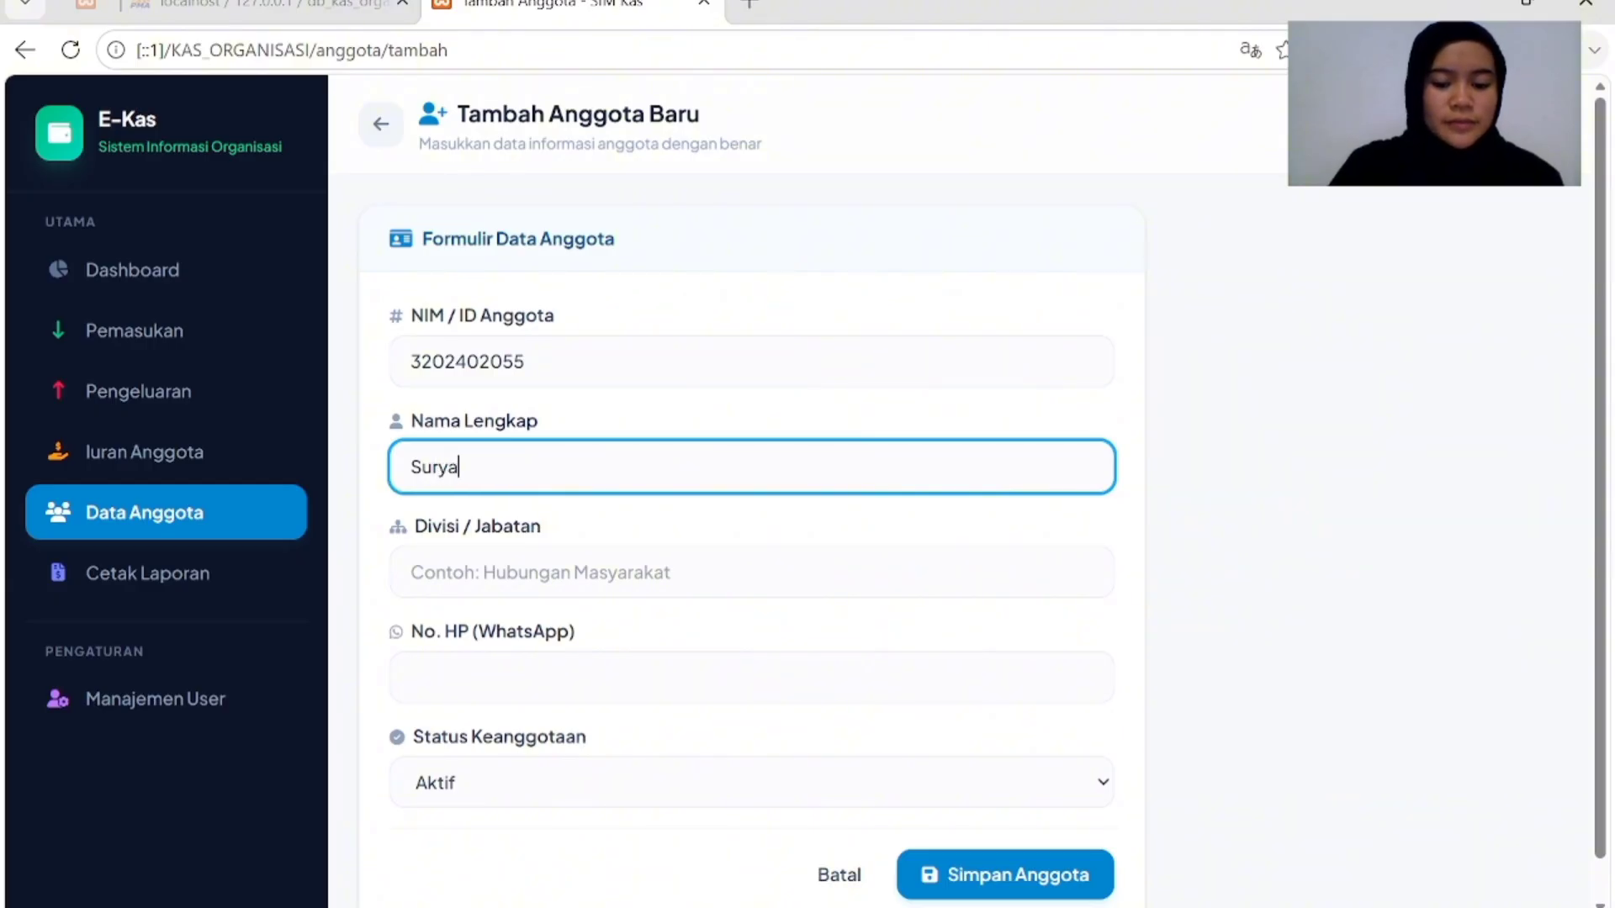
left_click(555, 572)
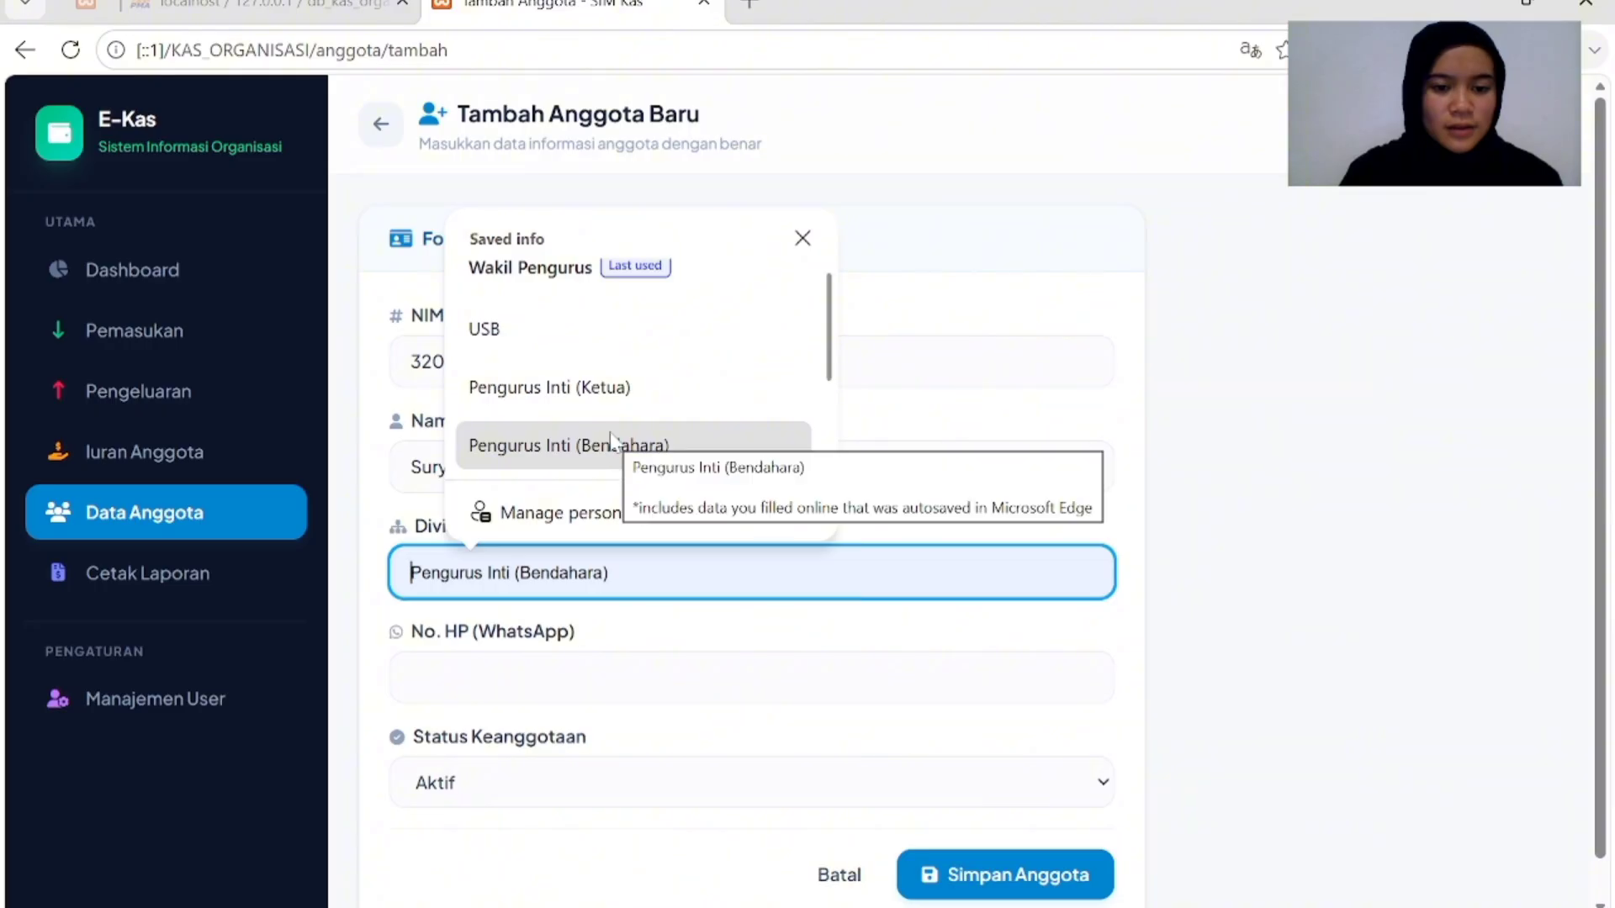
left_click(616, 406)
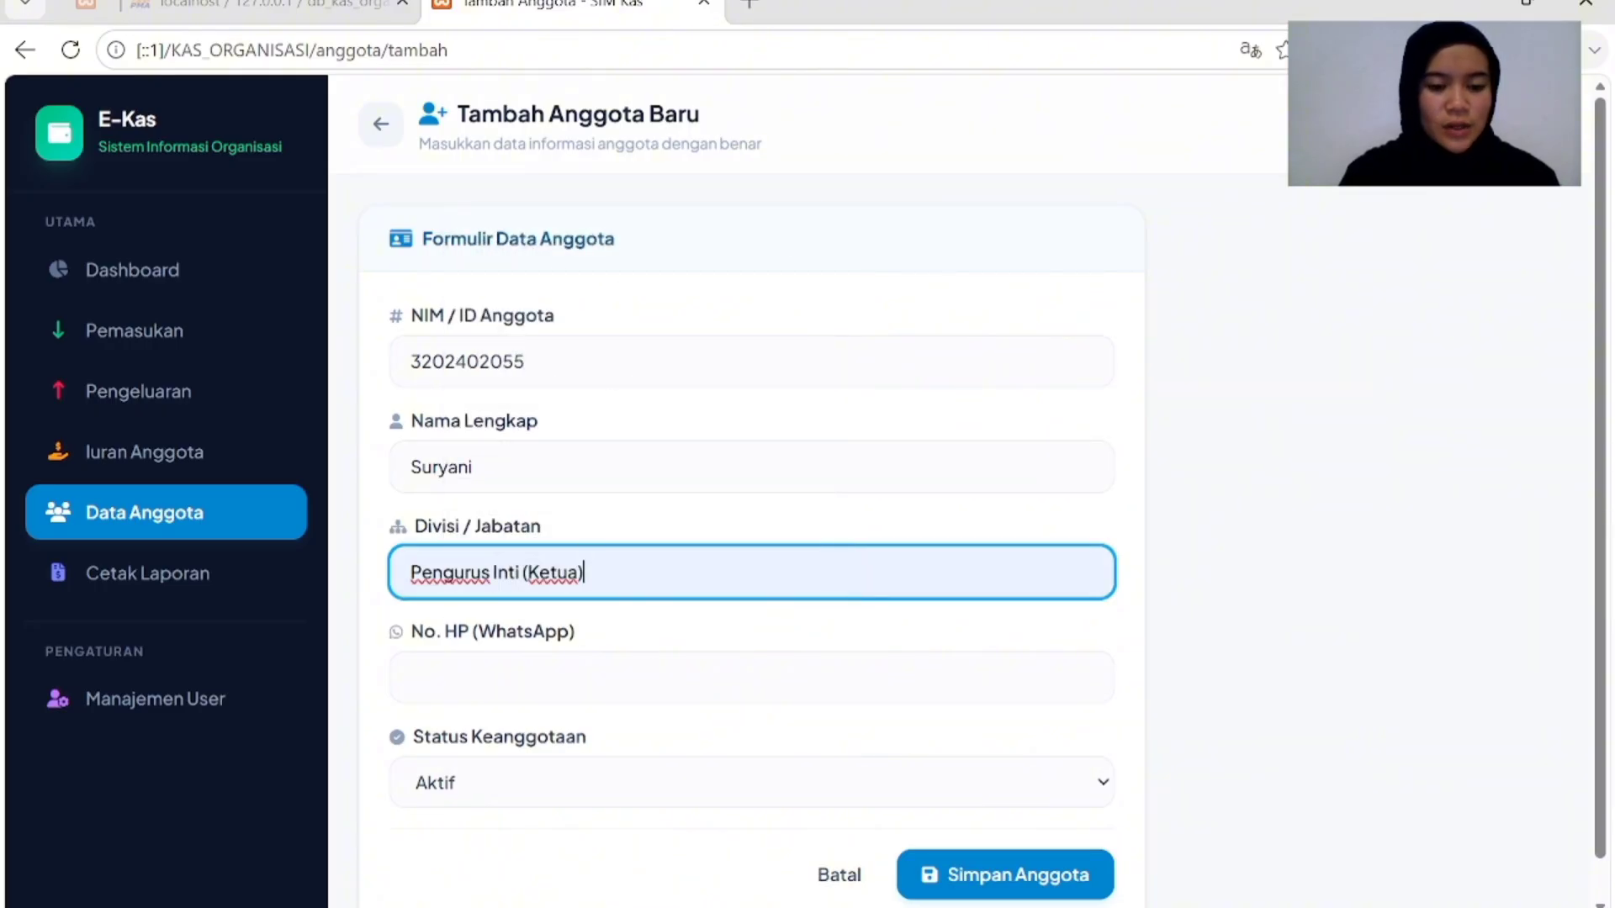
Enter the member's phone number, correcting its last digit, and keep status Aktif.
left_click(538, 677)
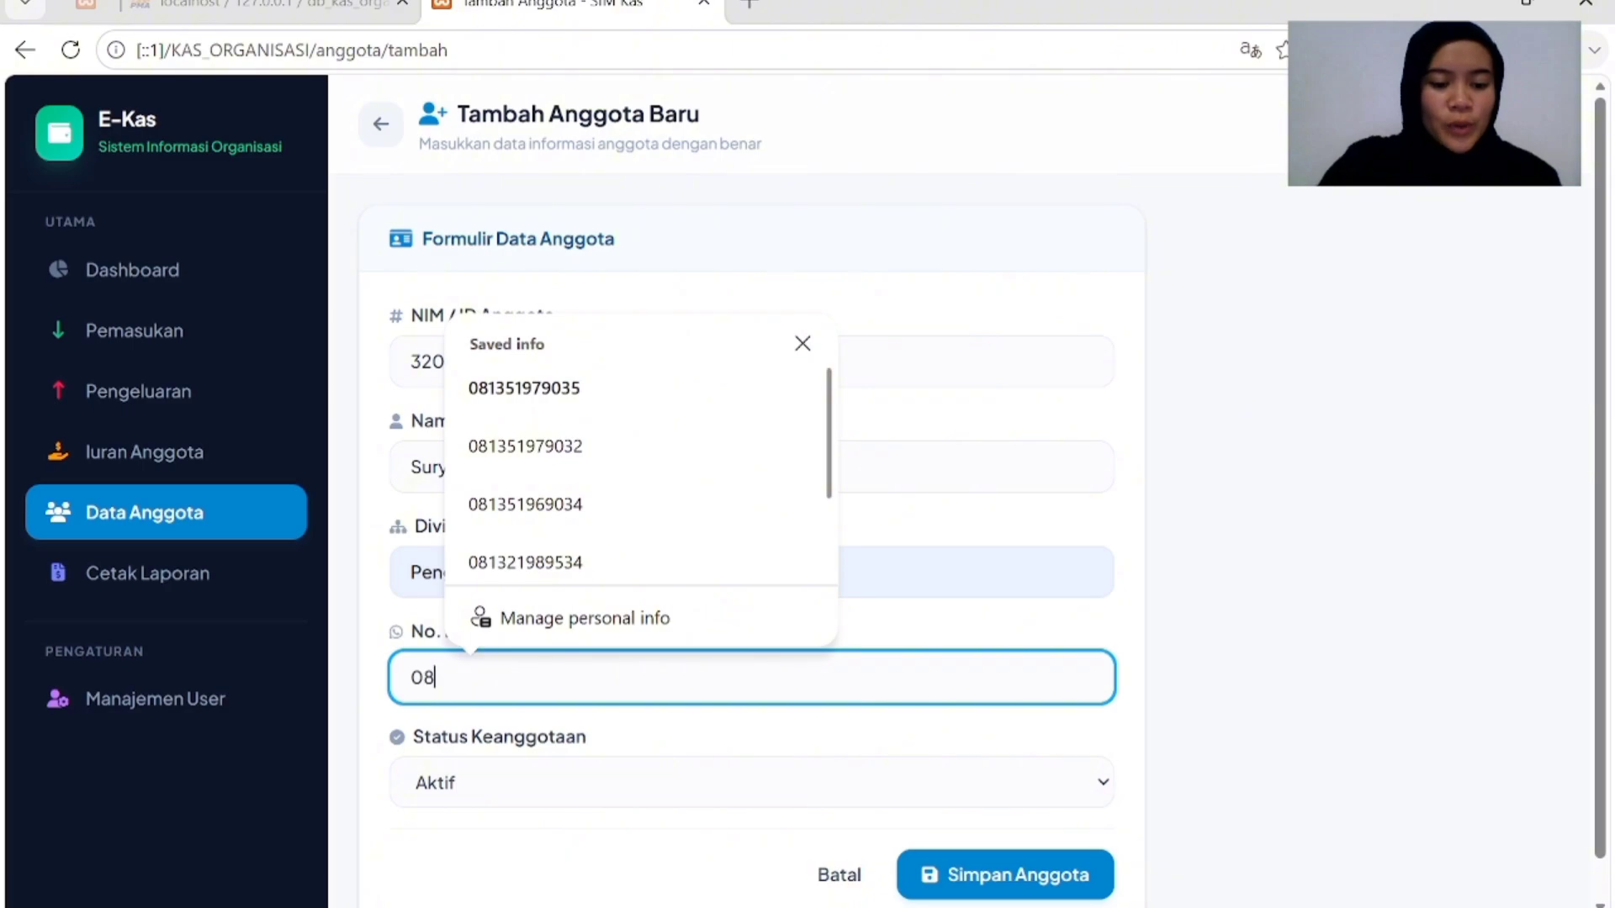
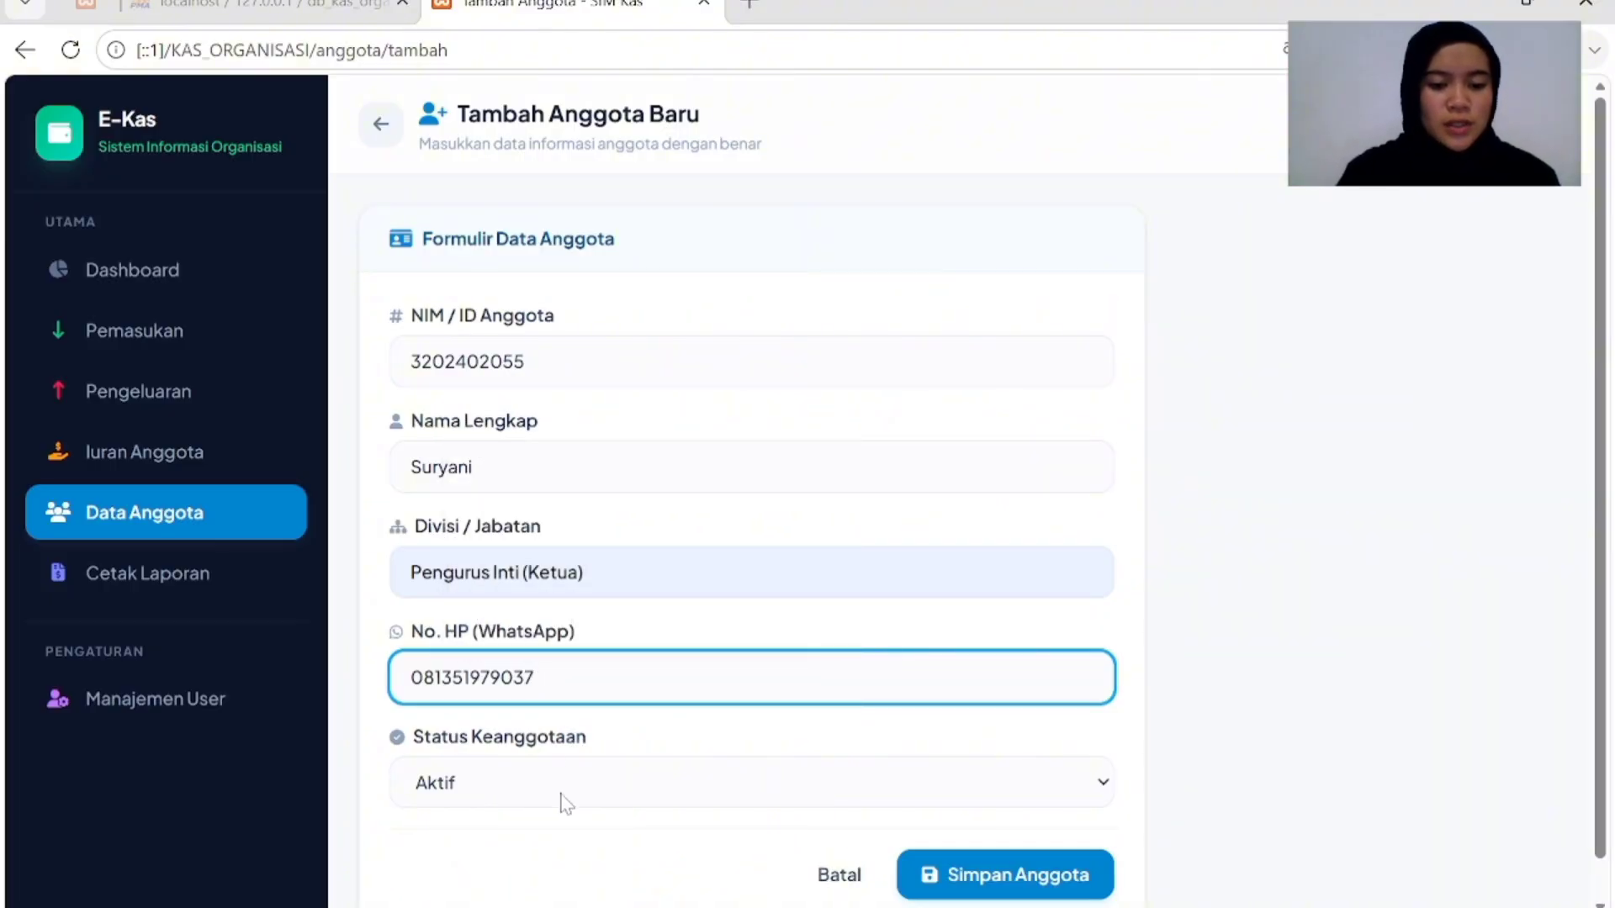
left_click(579, 806)
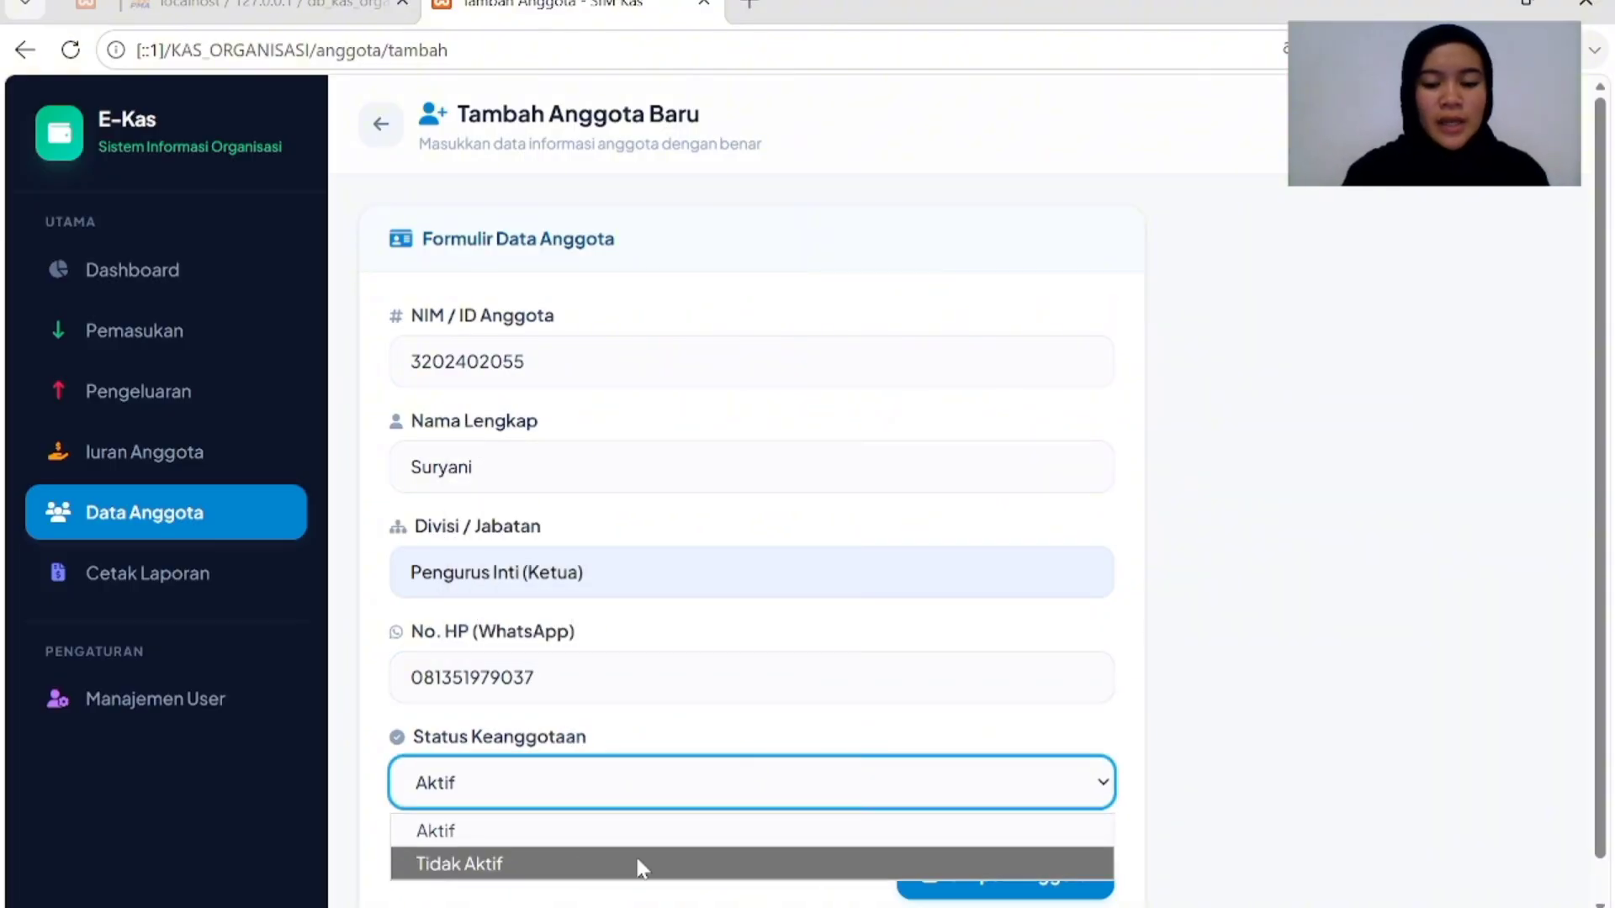
left_click(547, 839)
scroll(1051, 871, "down", 1)
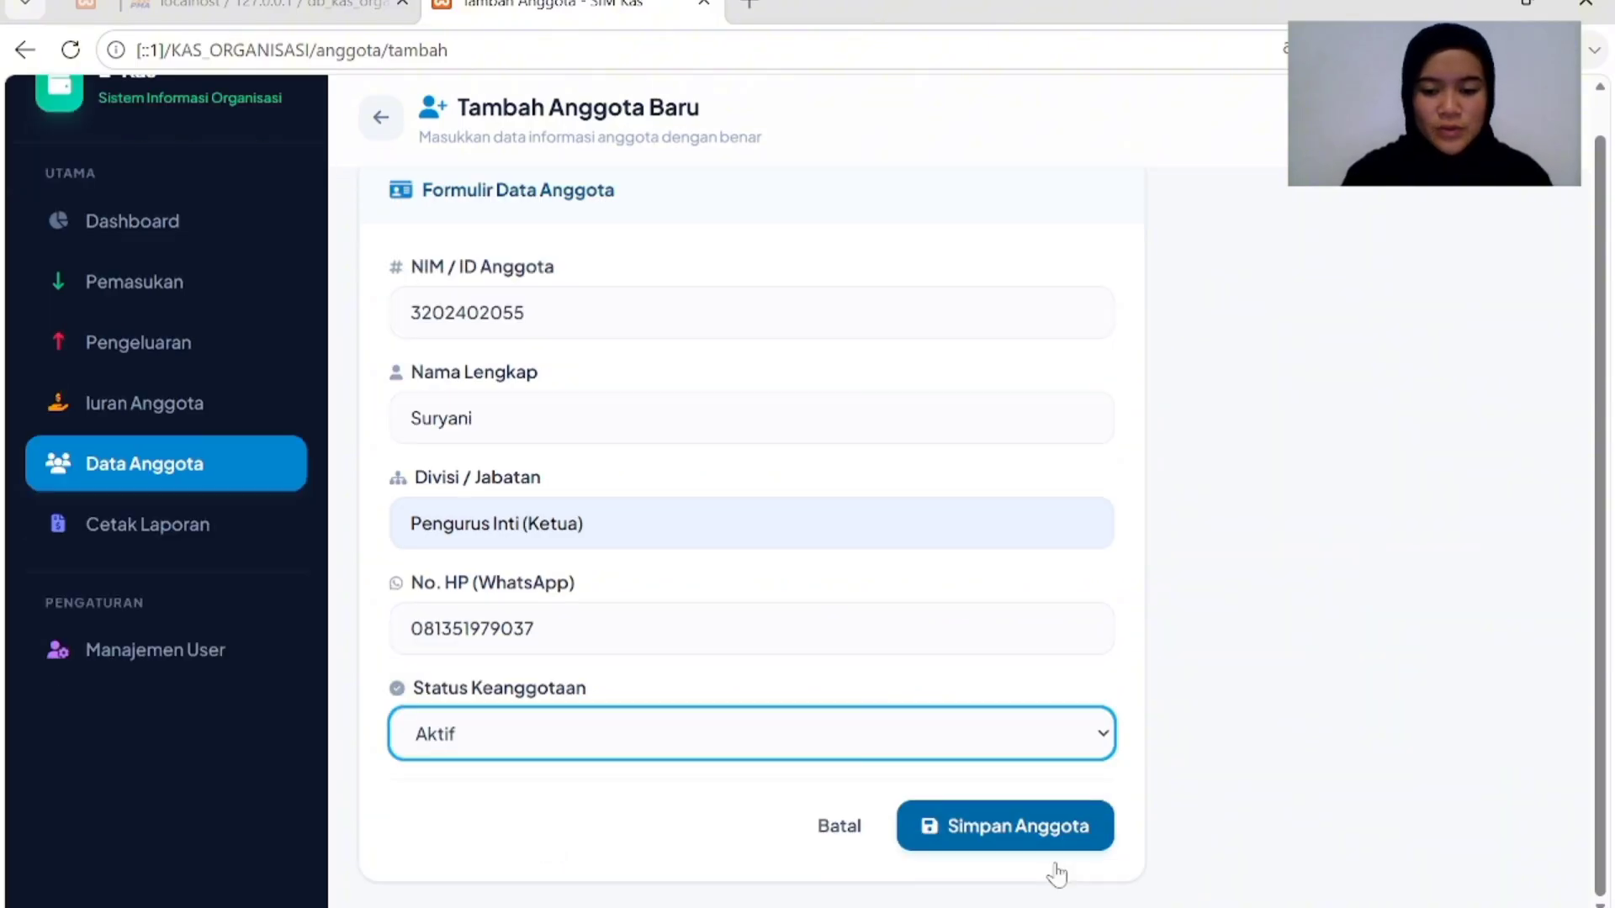
Save the new member to the member list.
left_click(1047, 862)
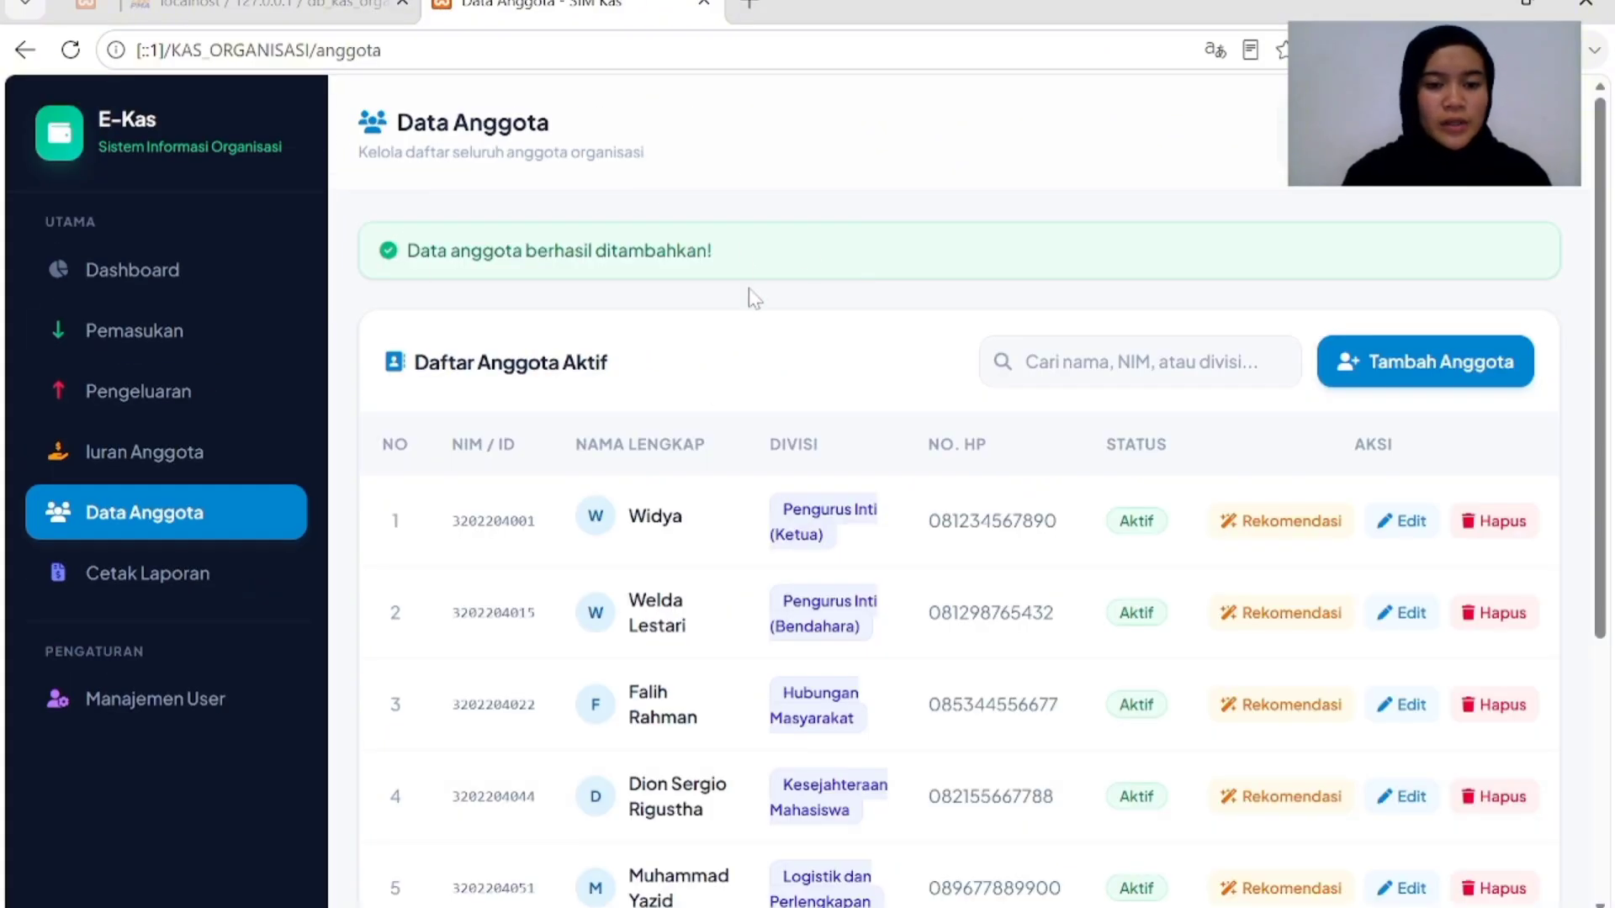
scroll(1249, 429, "down", 2)
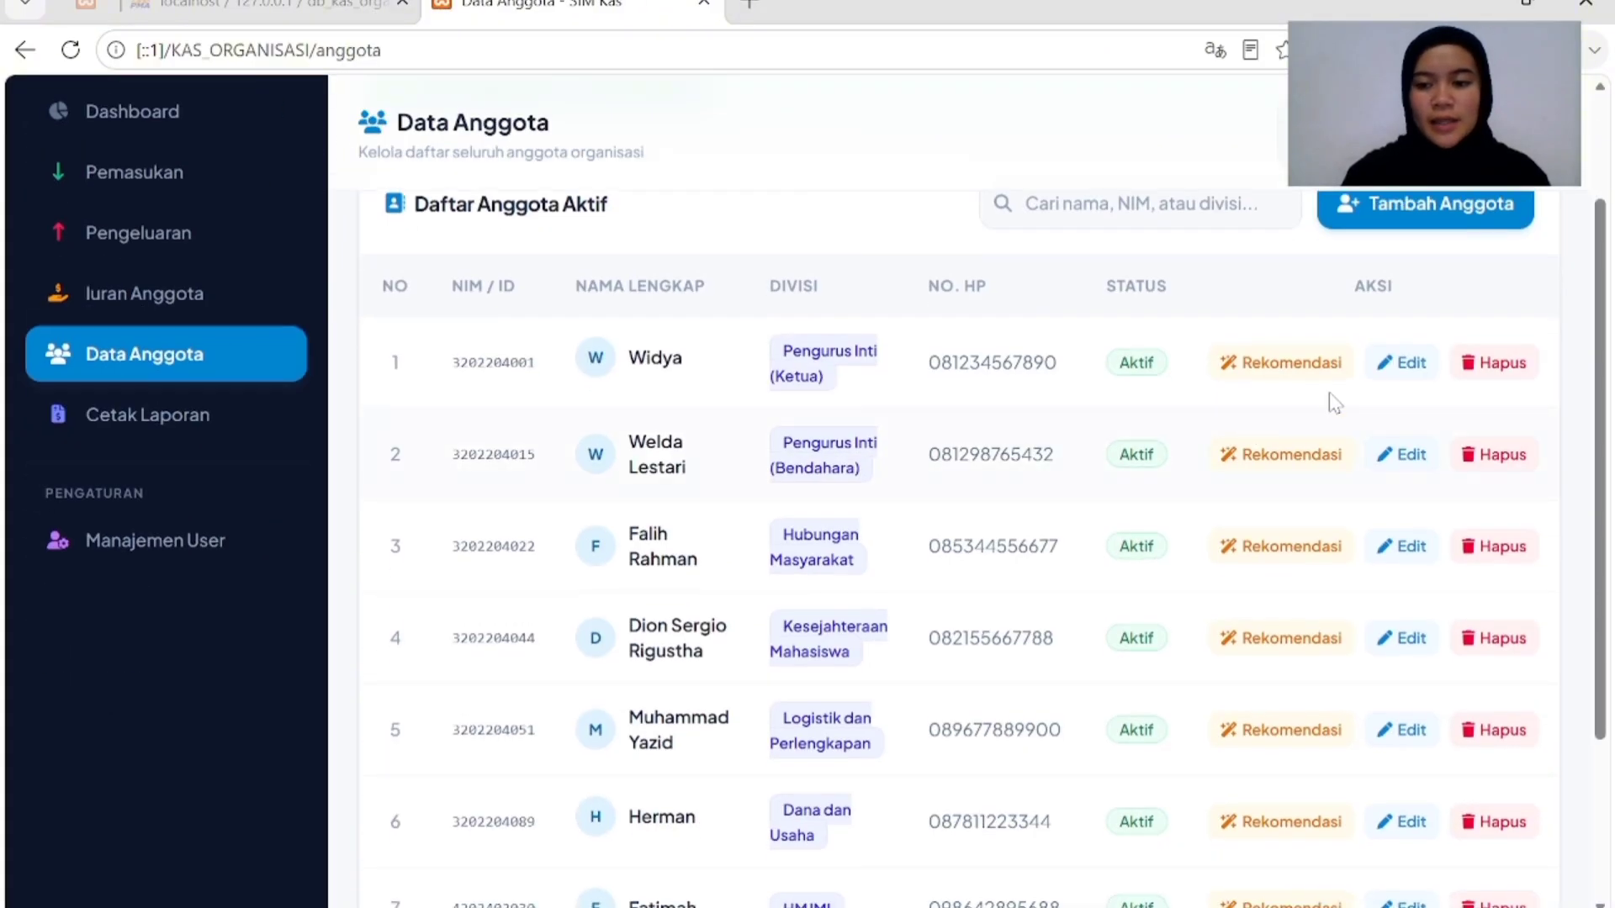
scroll(1152, 322, "up", 2)
Delete the newly added ninth member and confirm the removal.
scroll(1153, 324, "down", 5)
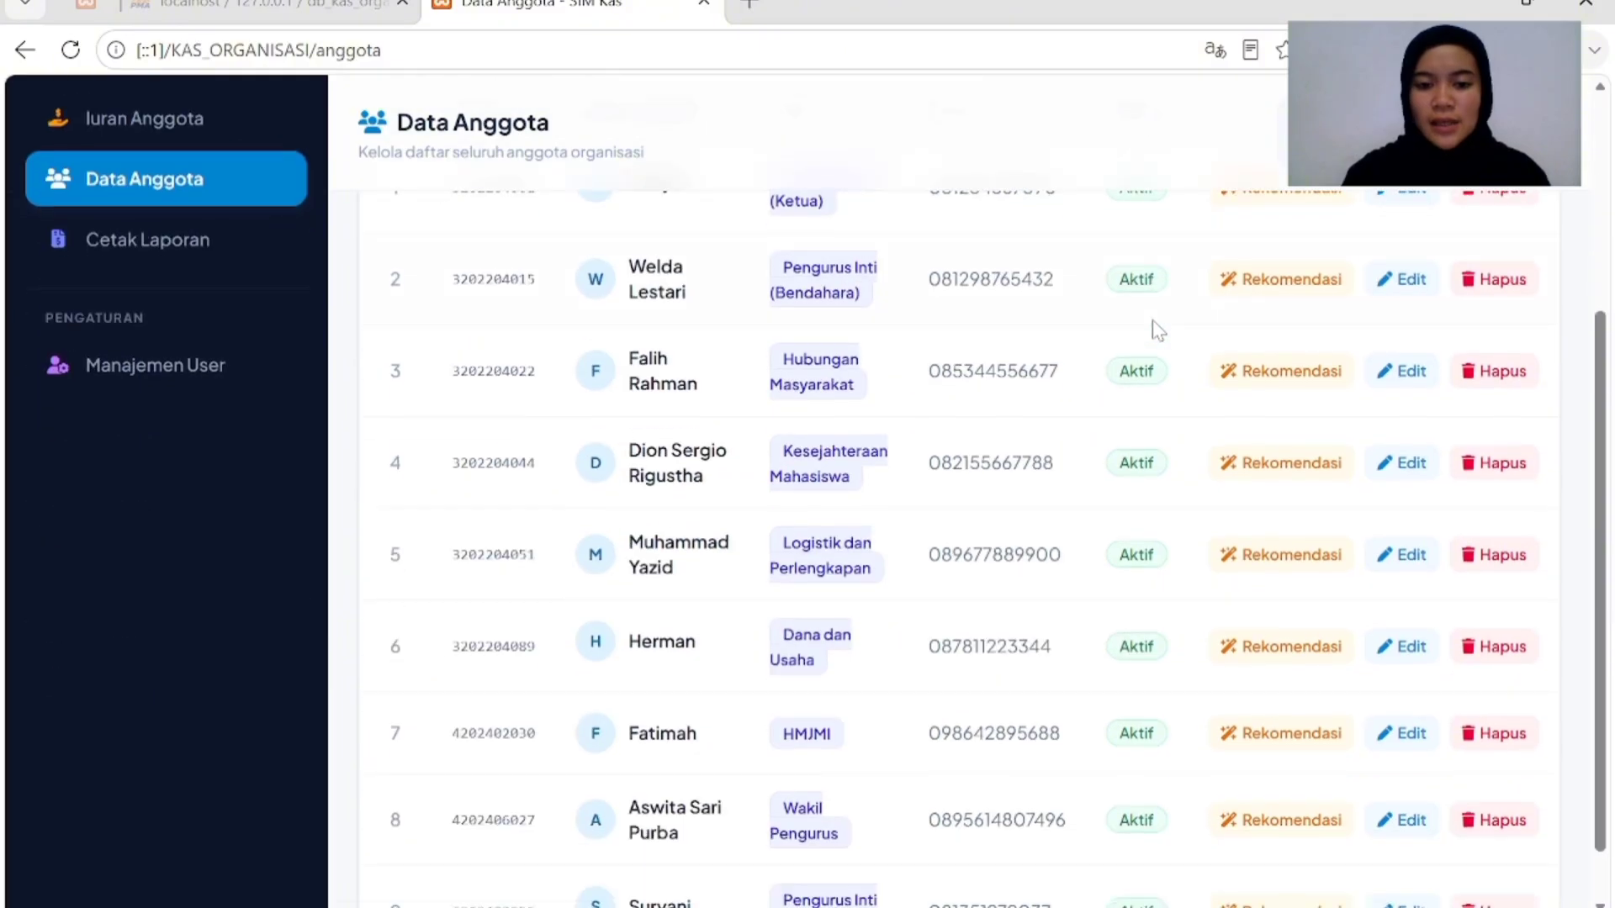
scroll(1242, 395, "up", 4)
scroll(1251, 300, "down", 3)
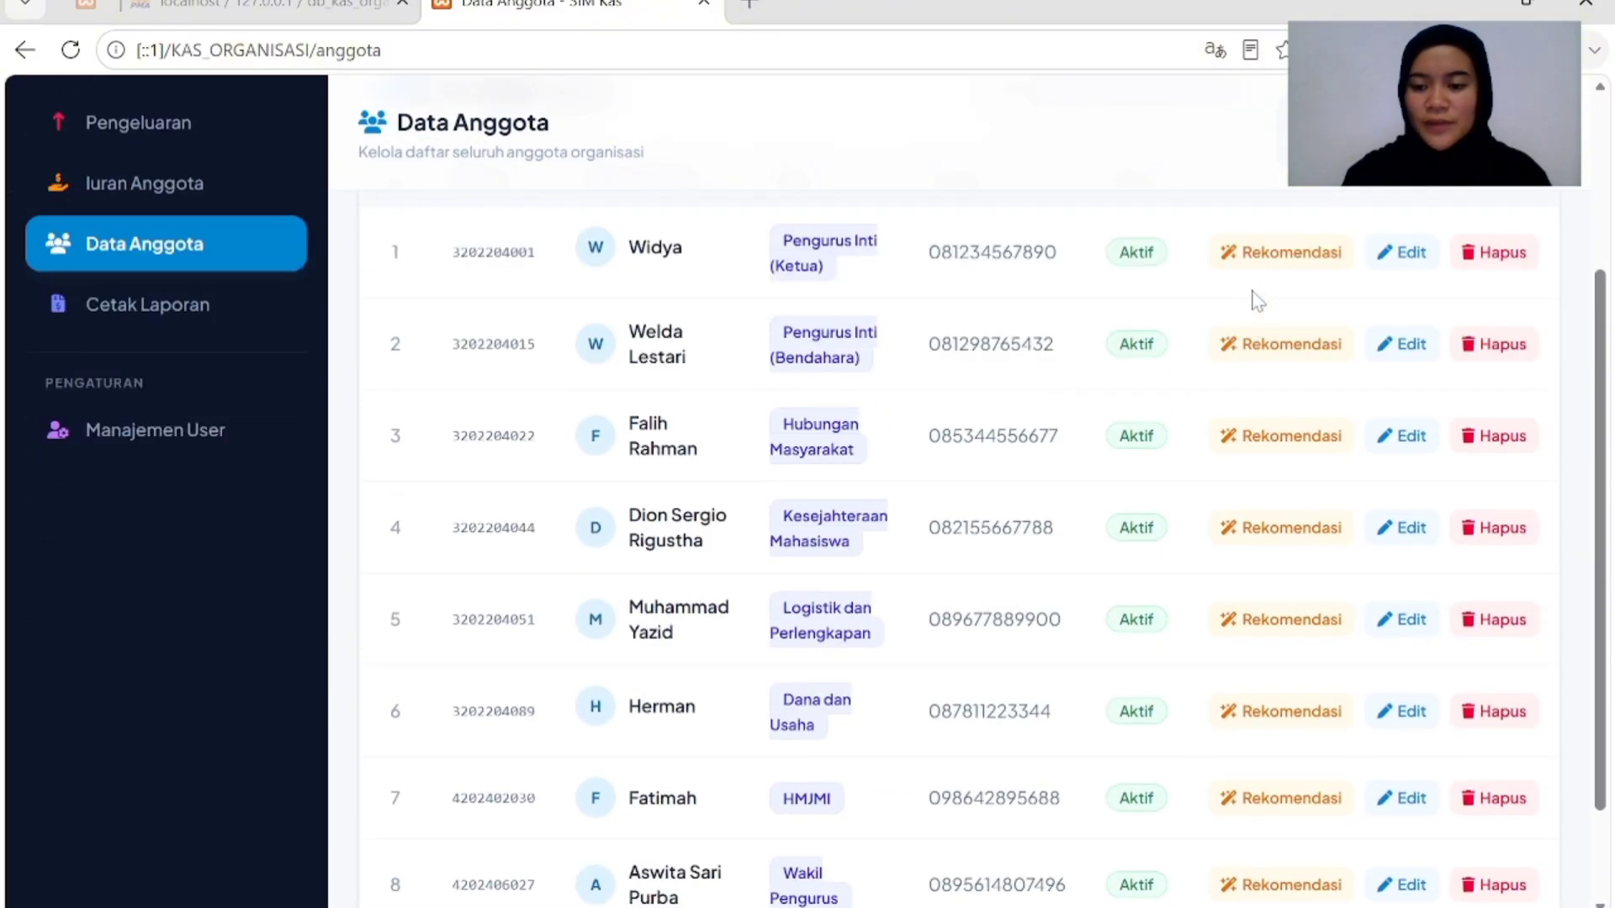
scroll(1253, 301, "down", 1)
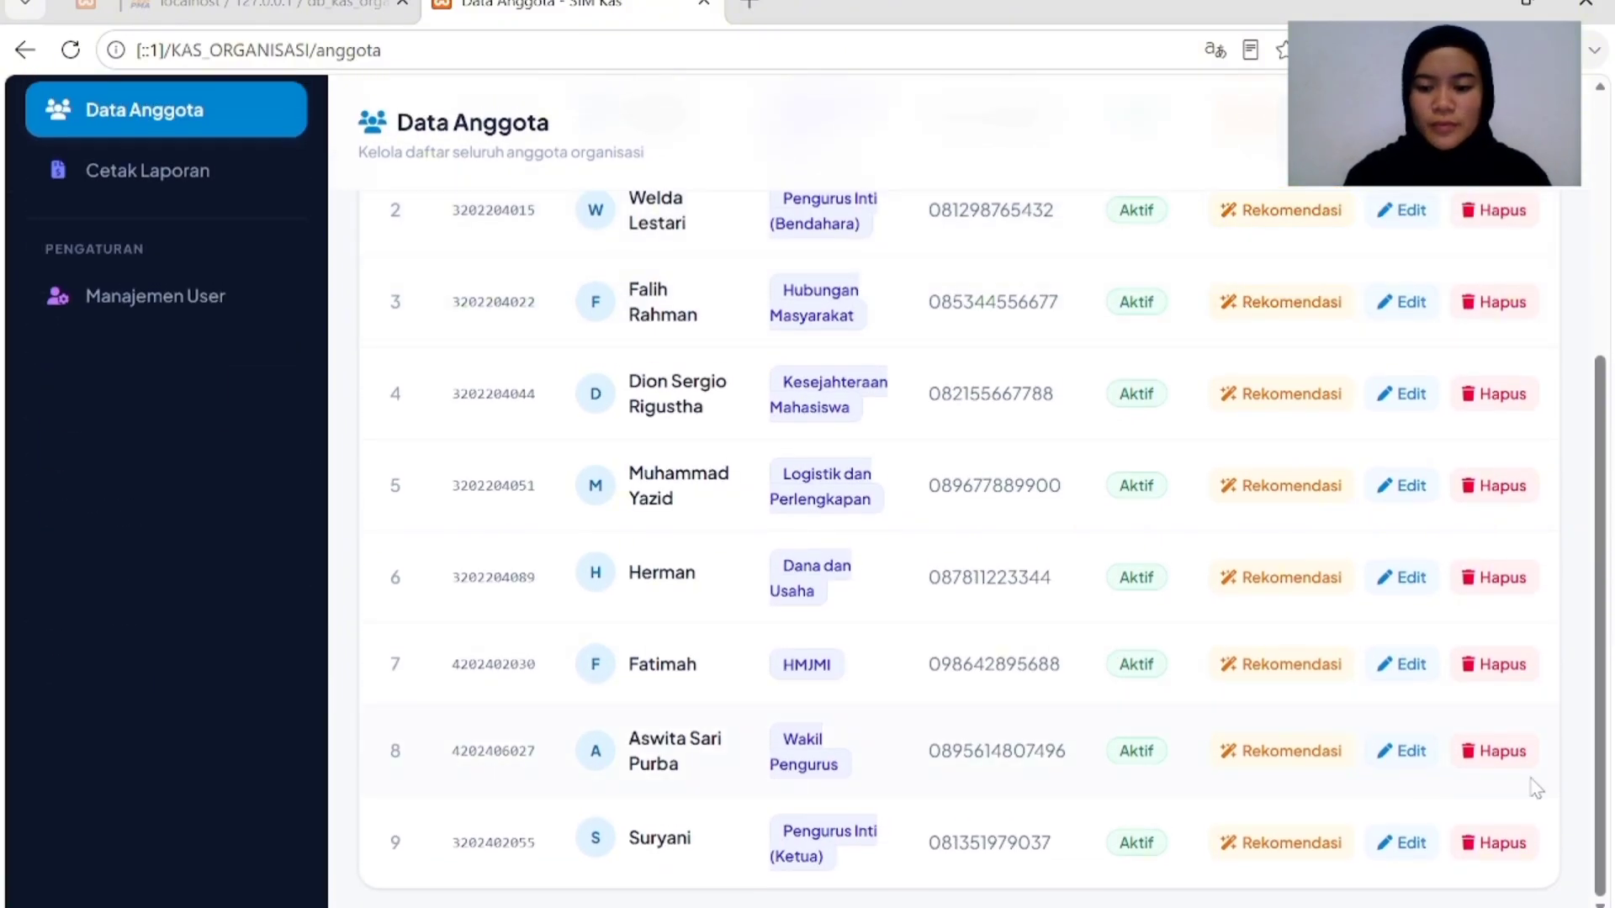
left_click(1496, 839)
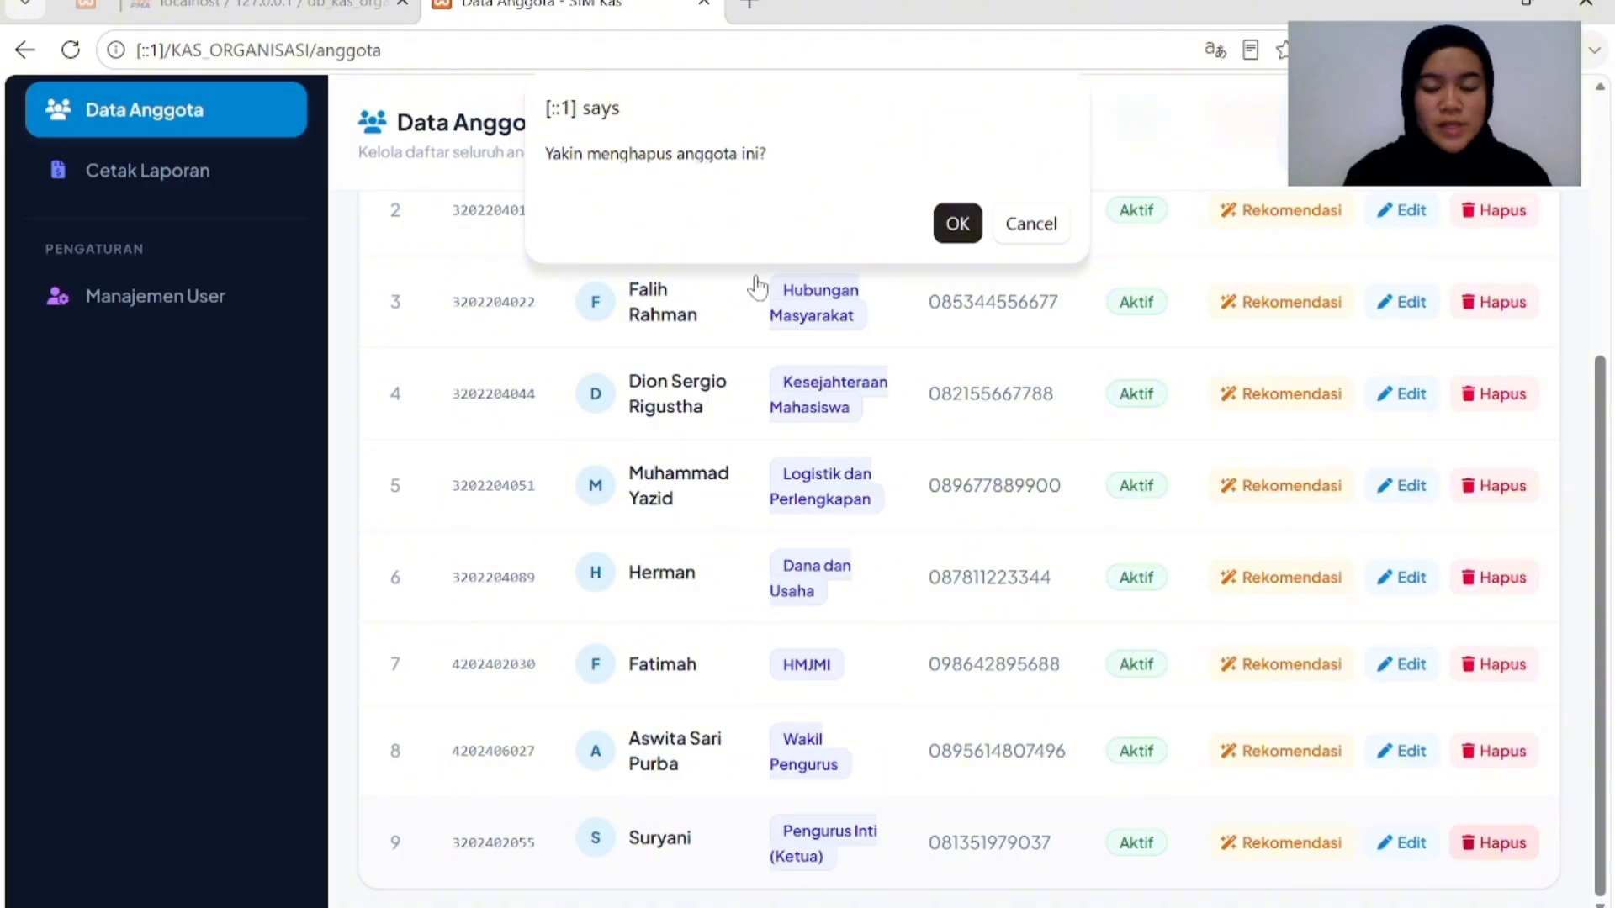
left_click(956, 227)
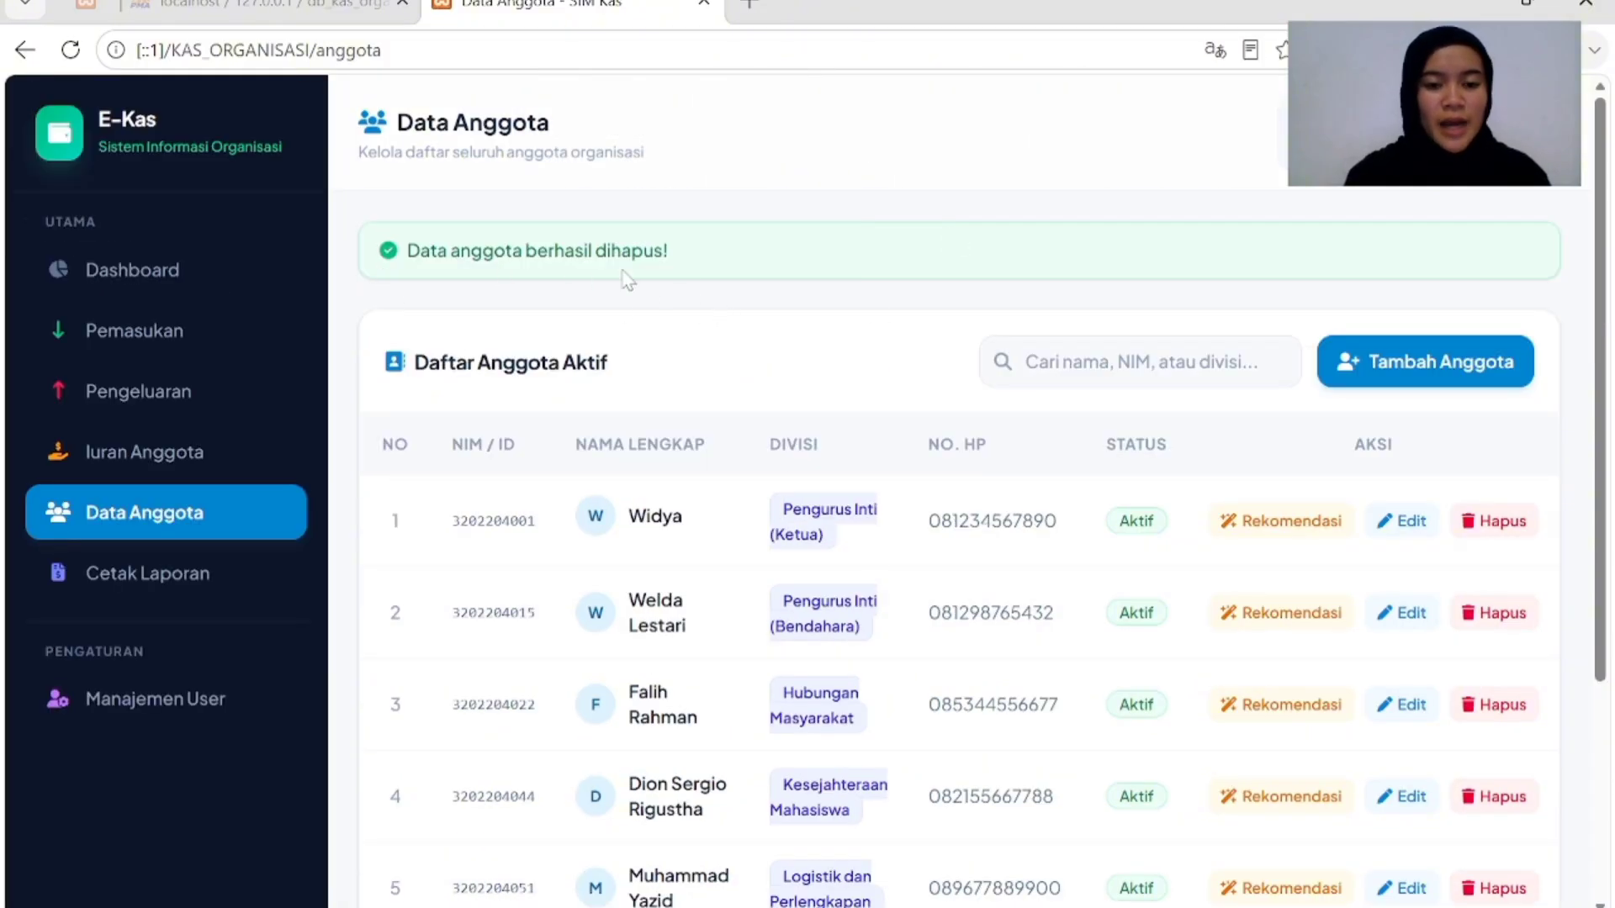
Edit the first member, set Status Keanggotaan to Tidak Aktif, and save the change.
scroll(1001, 698, "down", 3)
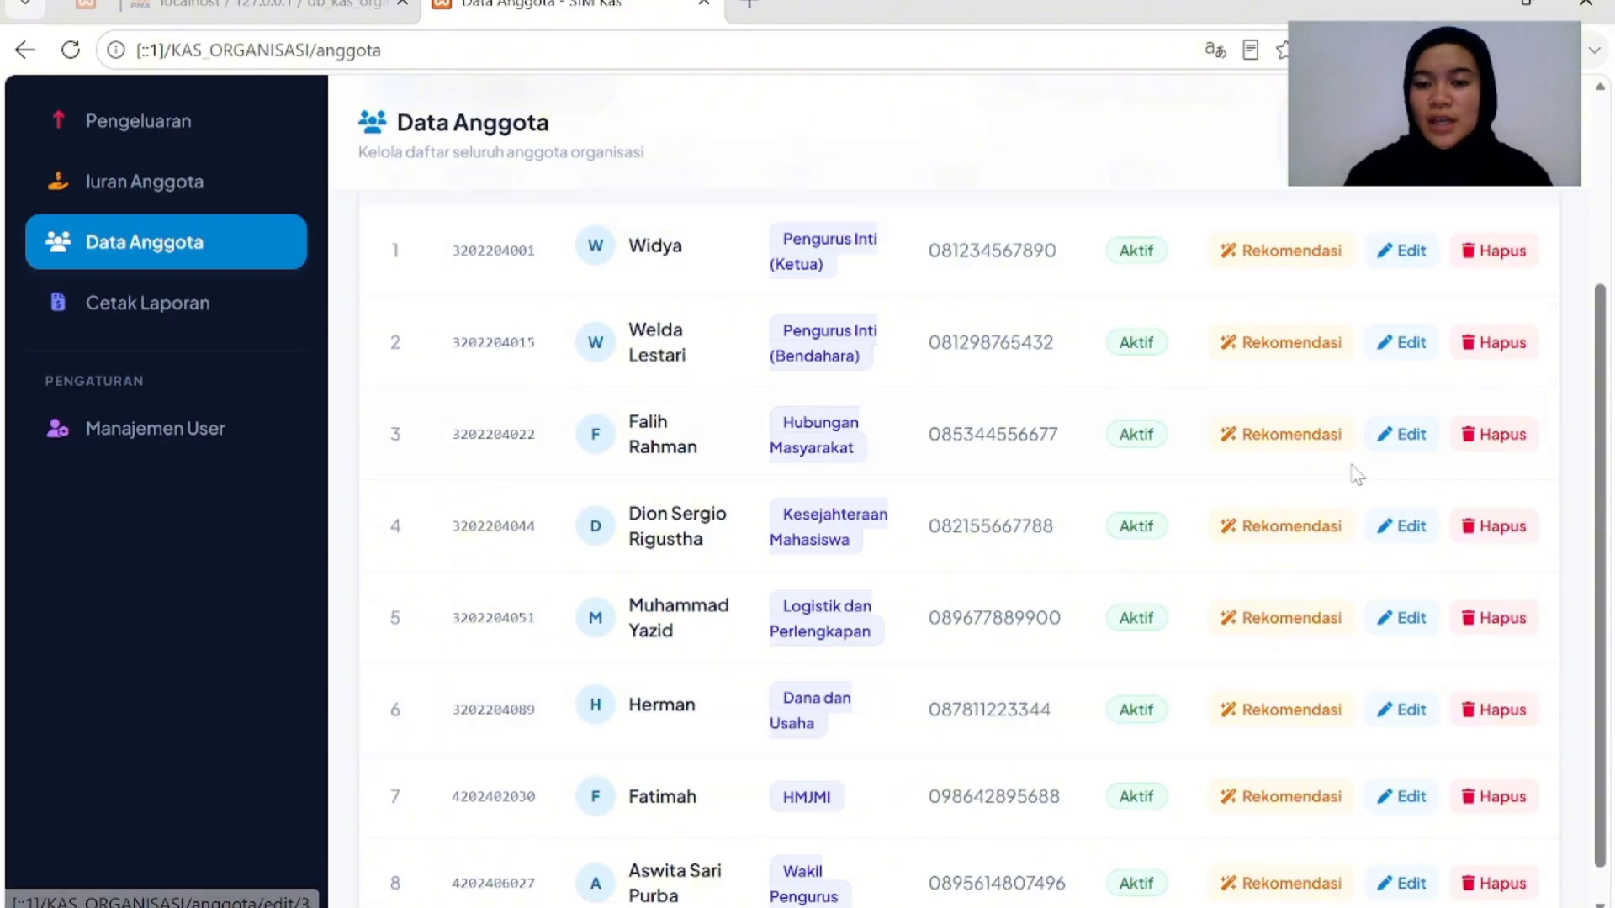
left_click(1399, 255)
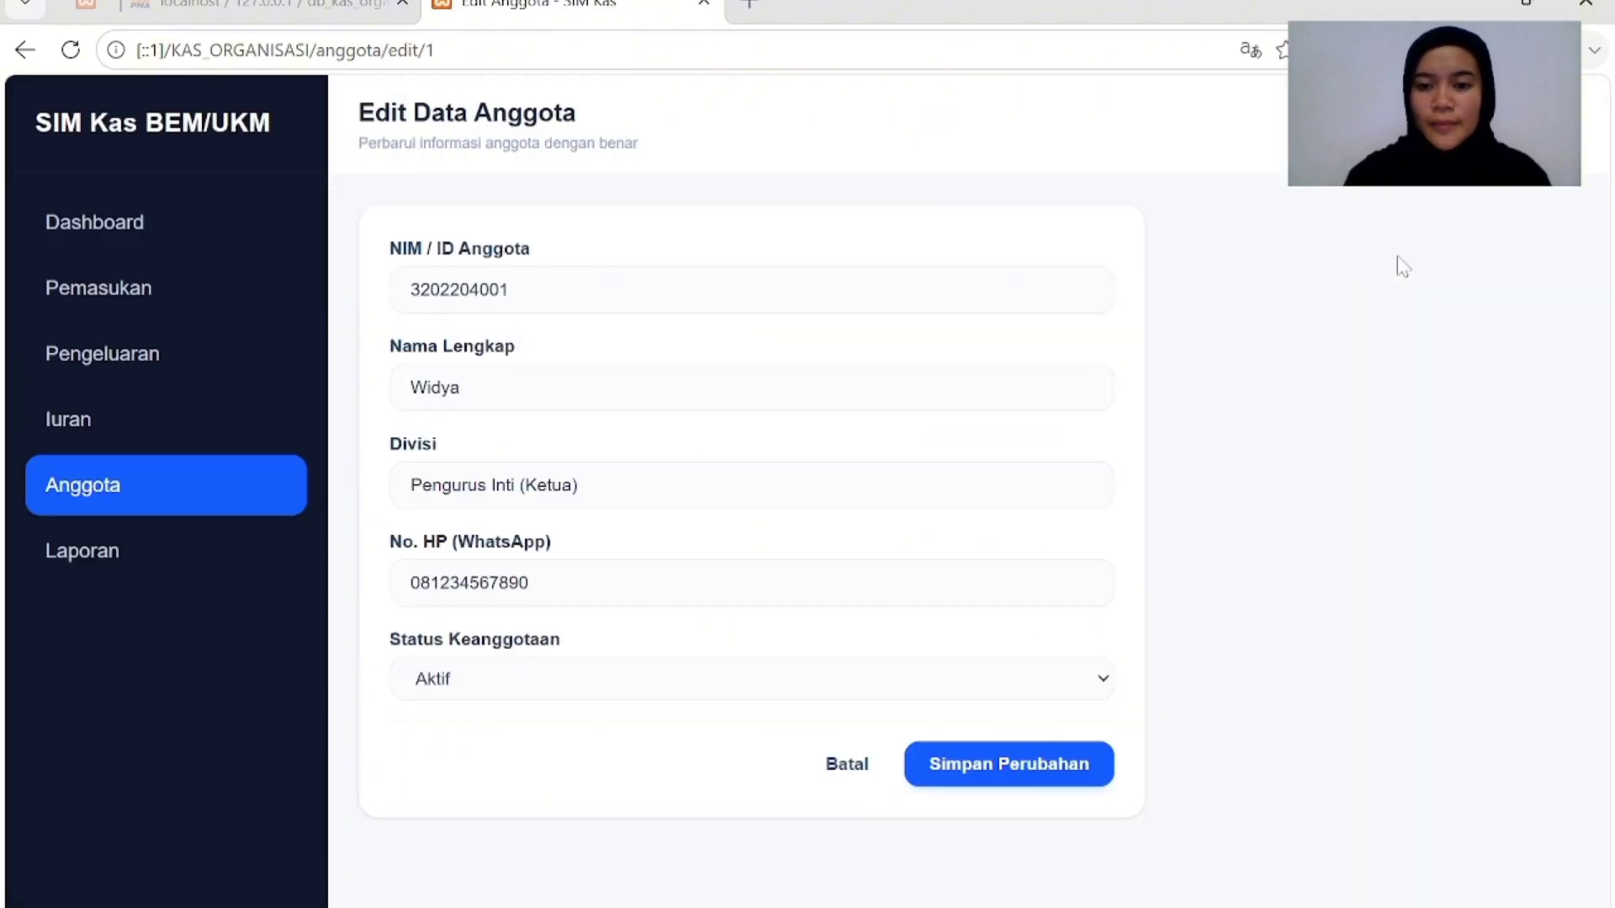
left_click(513, 294)
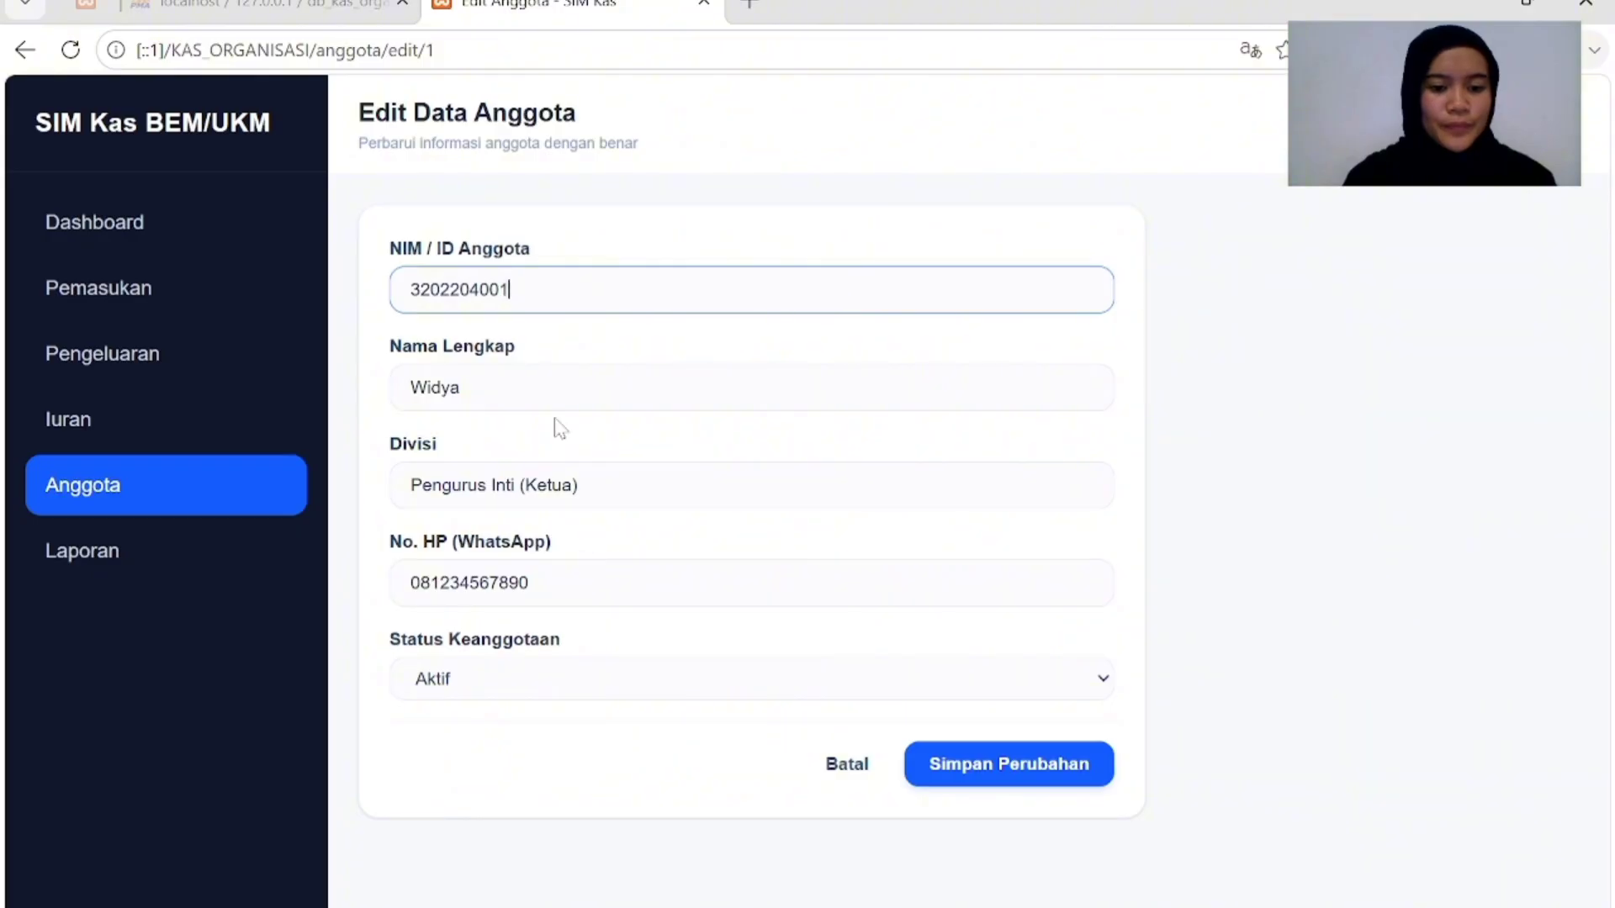
left_click(1062, 685)
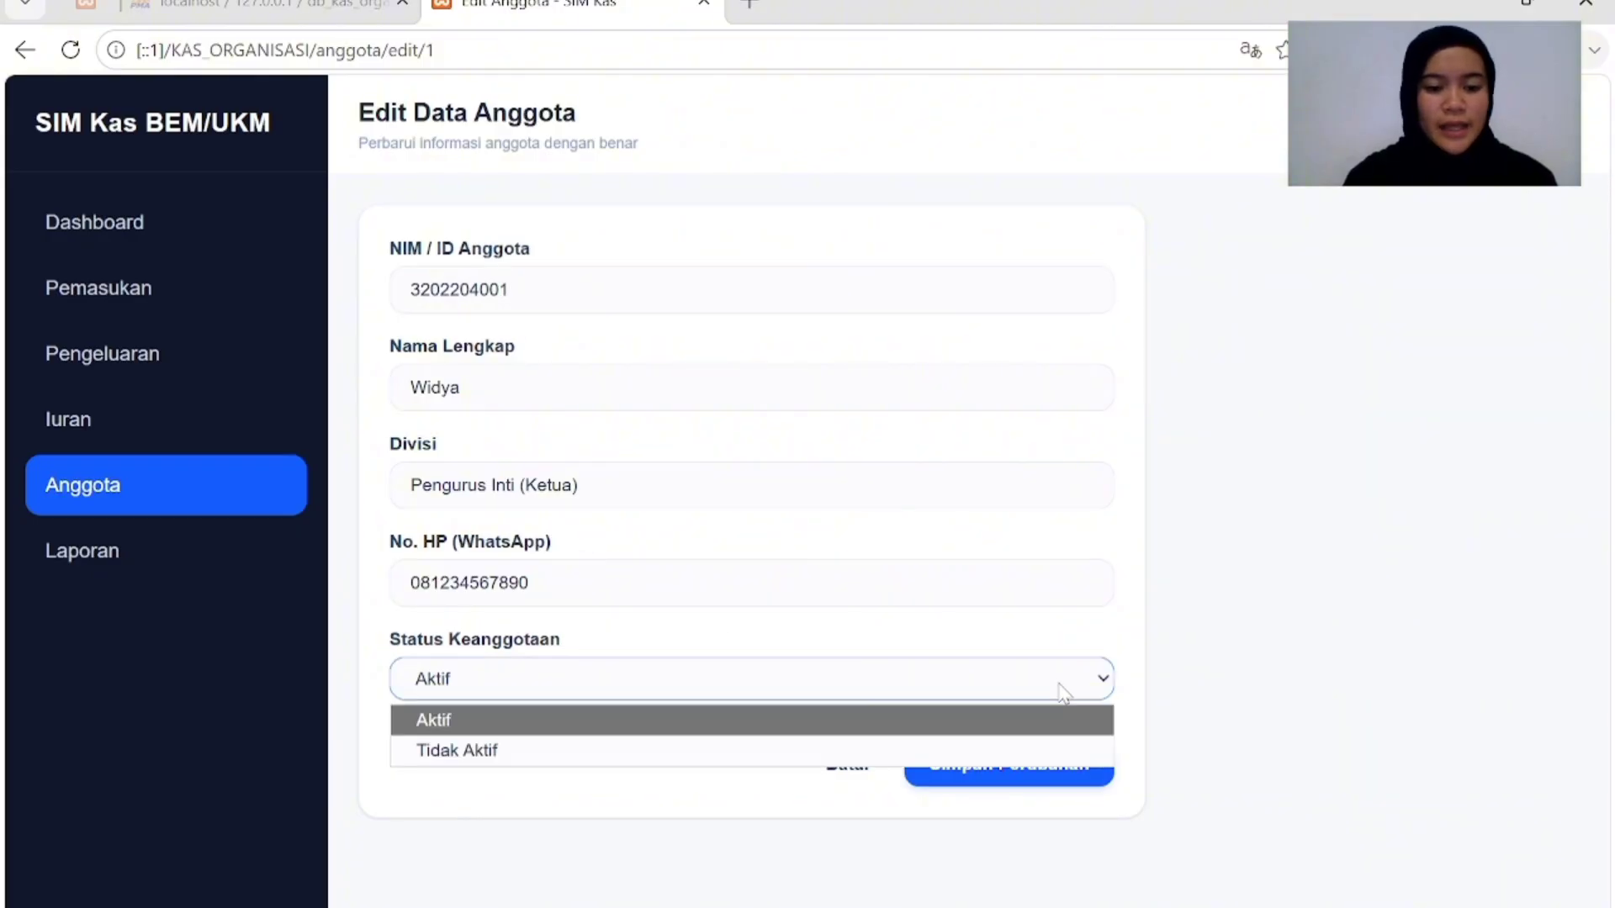
left_click(500, 750)
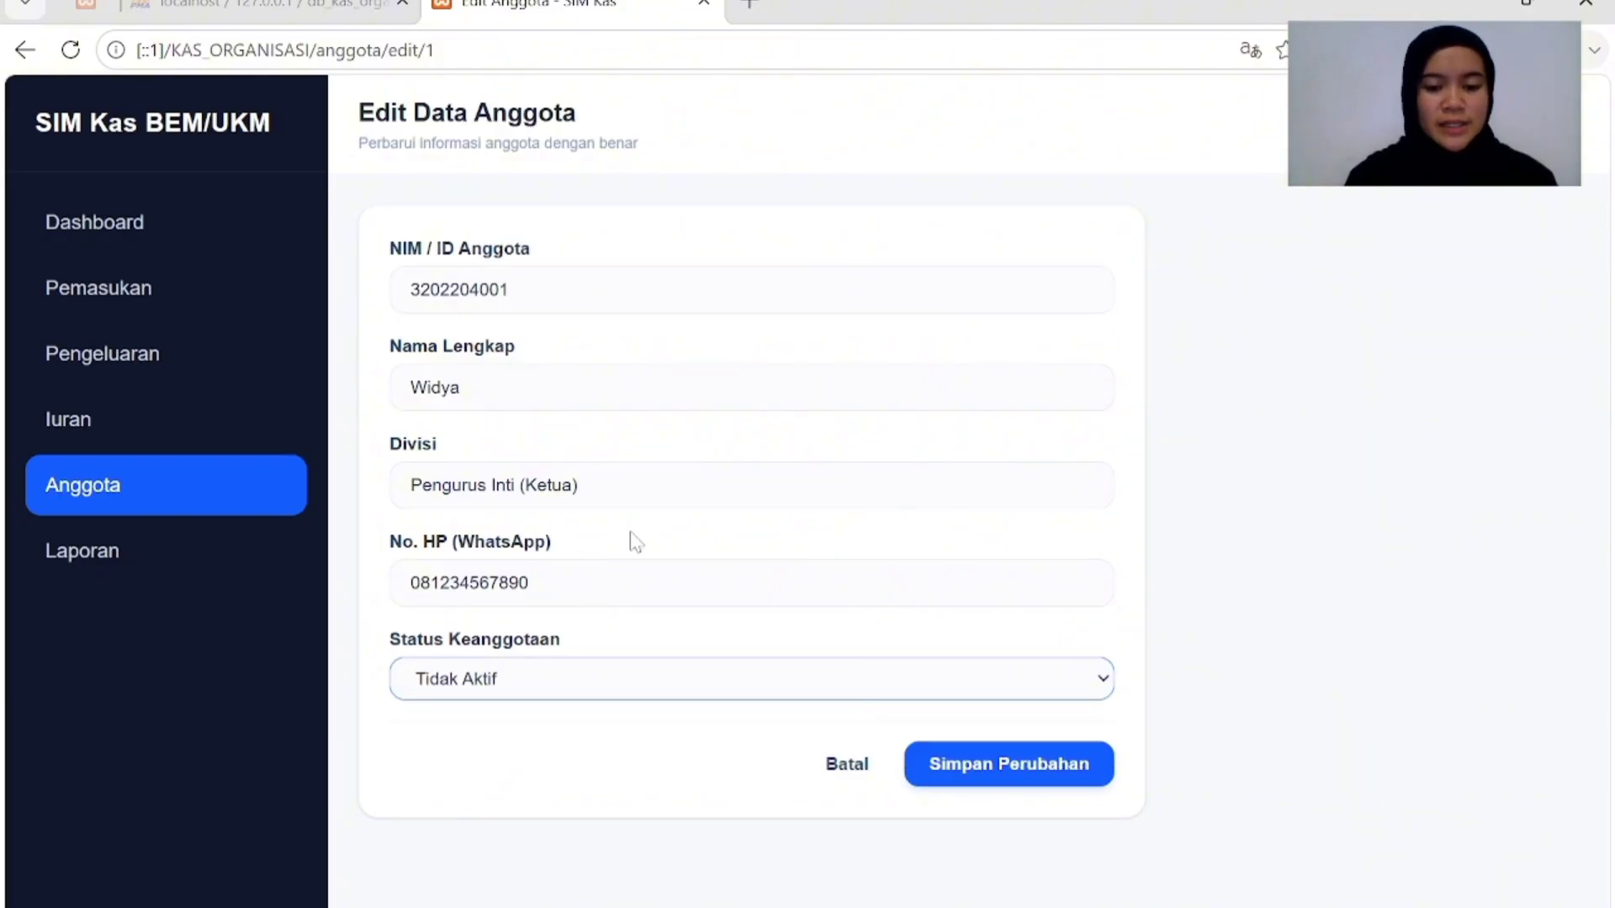
left_click(1015, 755)
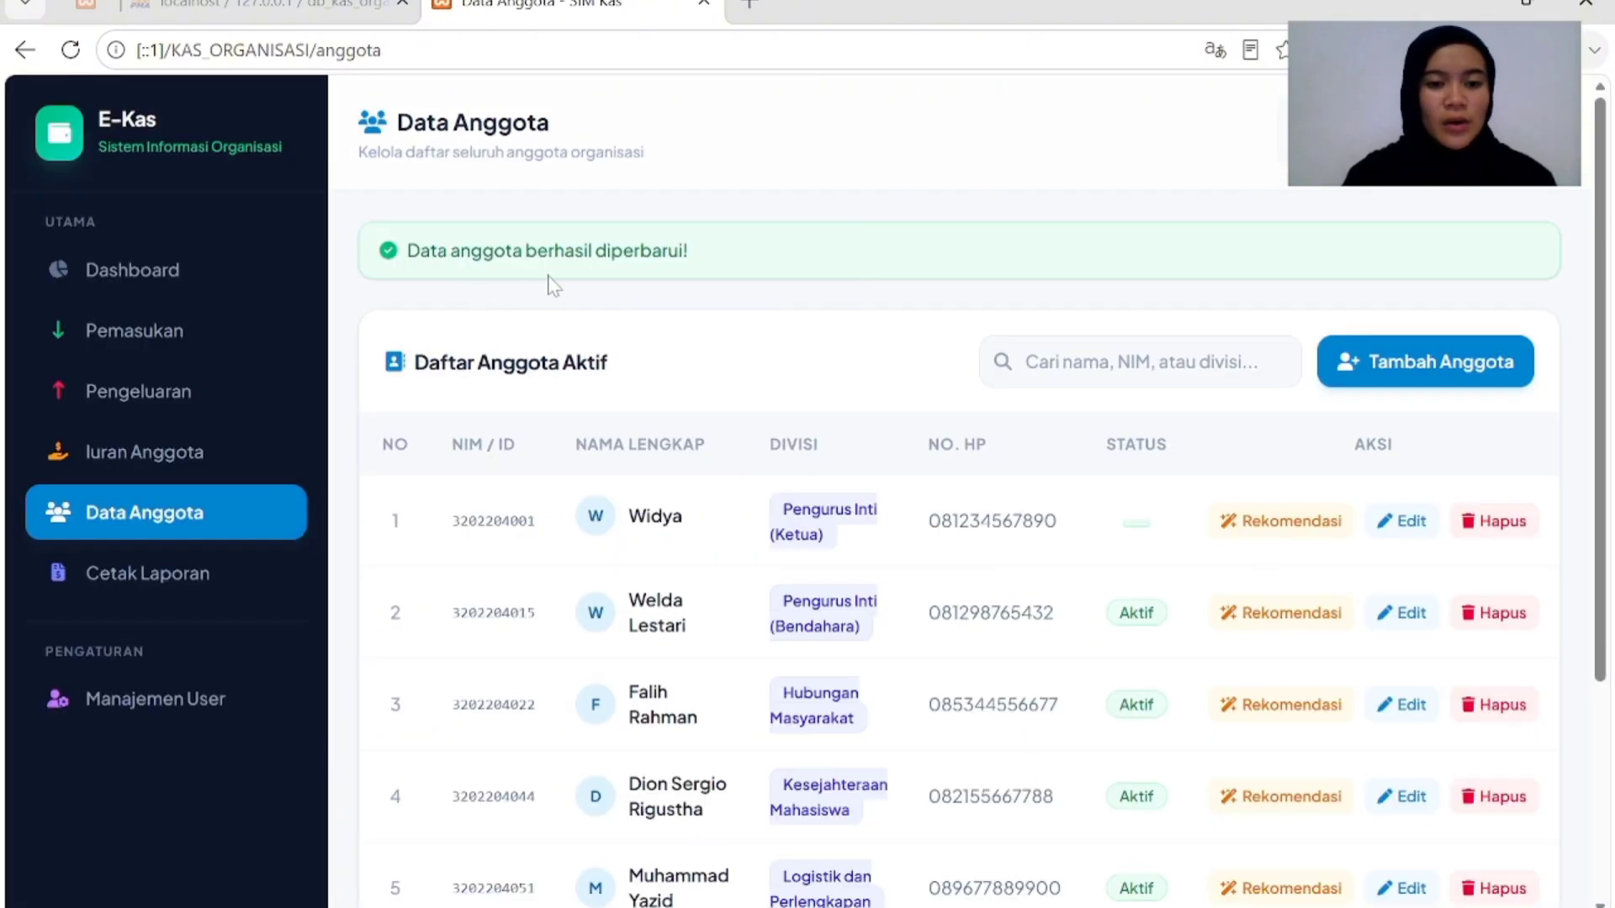
scroll(935, 538, "down", 1)
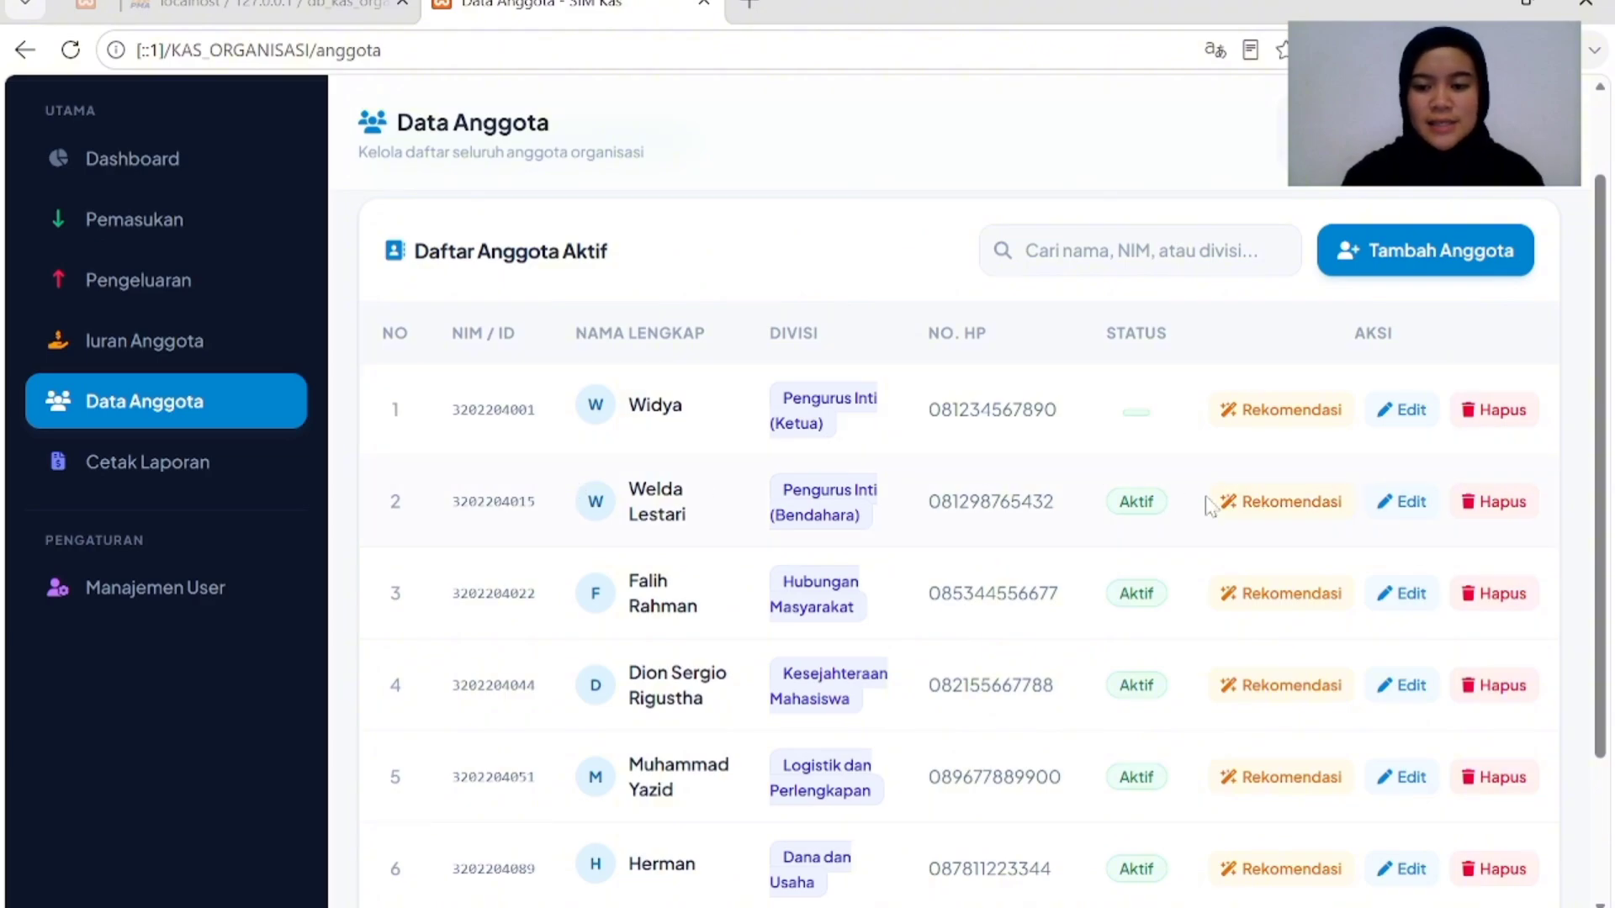
left_click(1272, 503)
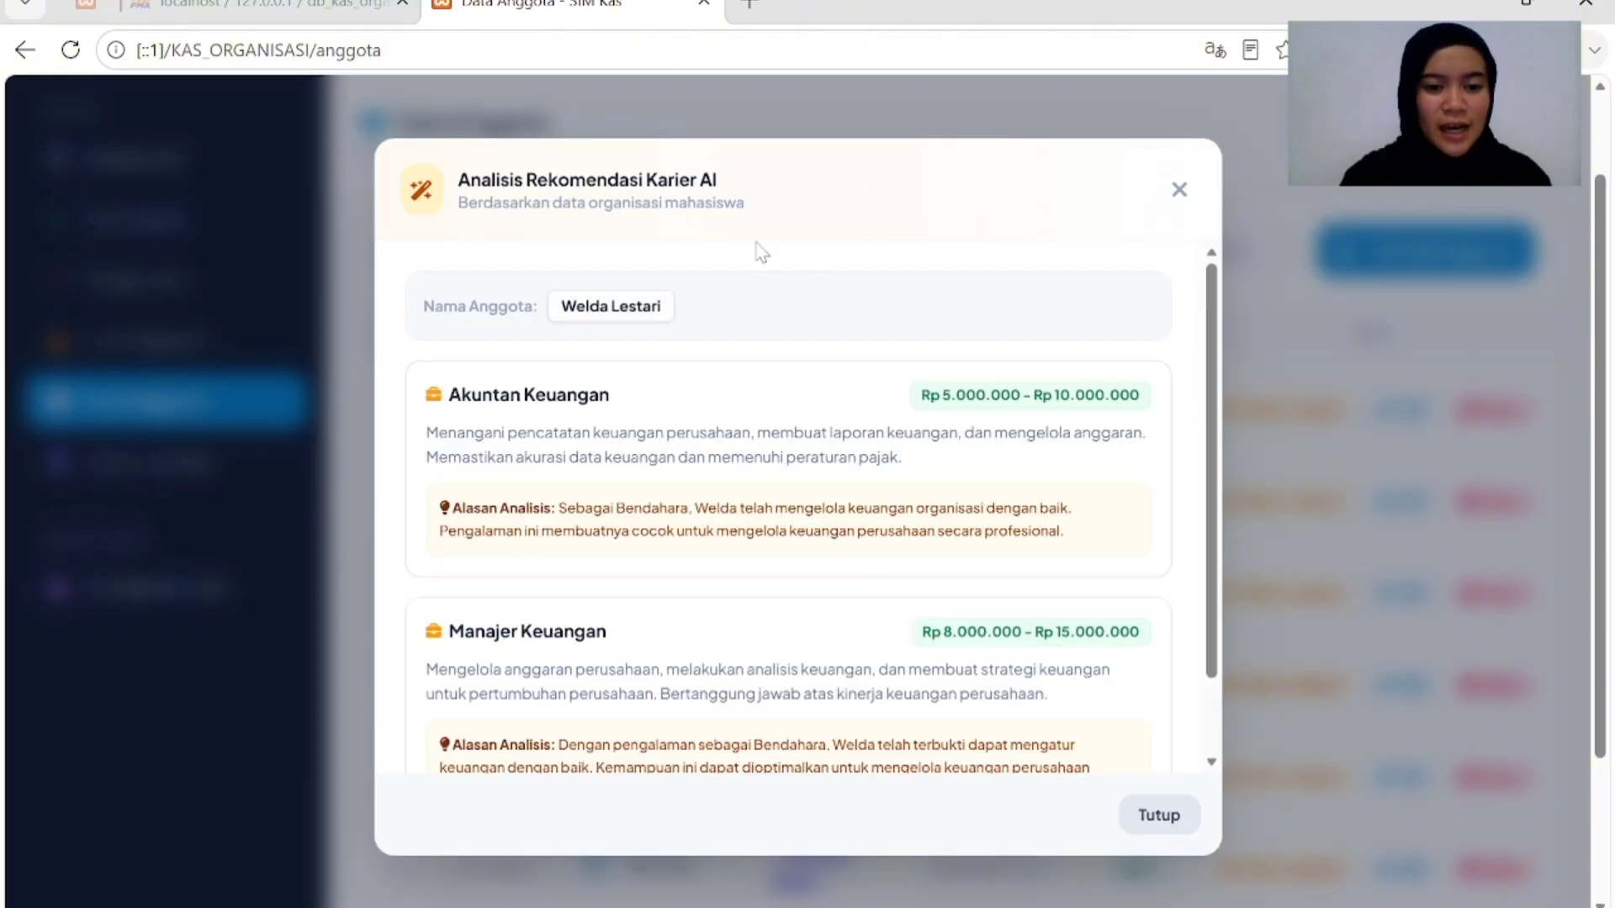
scroll(929, 581, "down", 3)
scroll(929, 580, "up", 3)
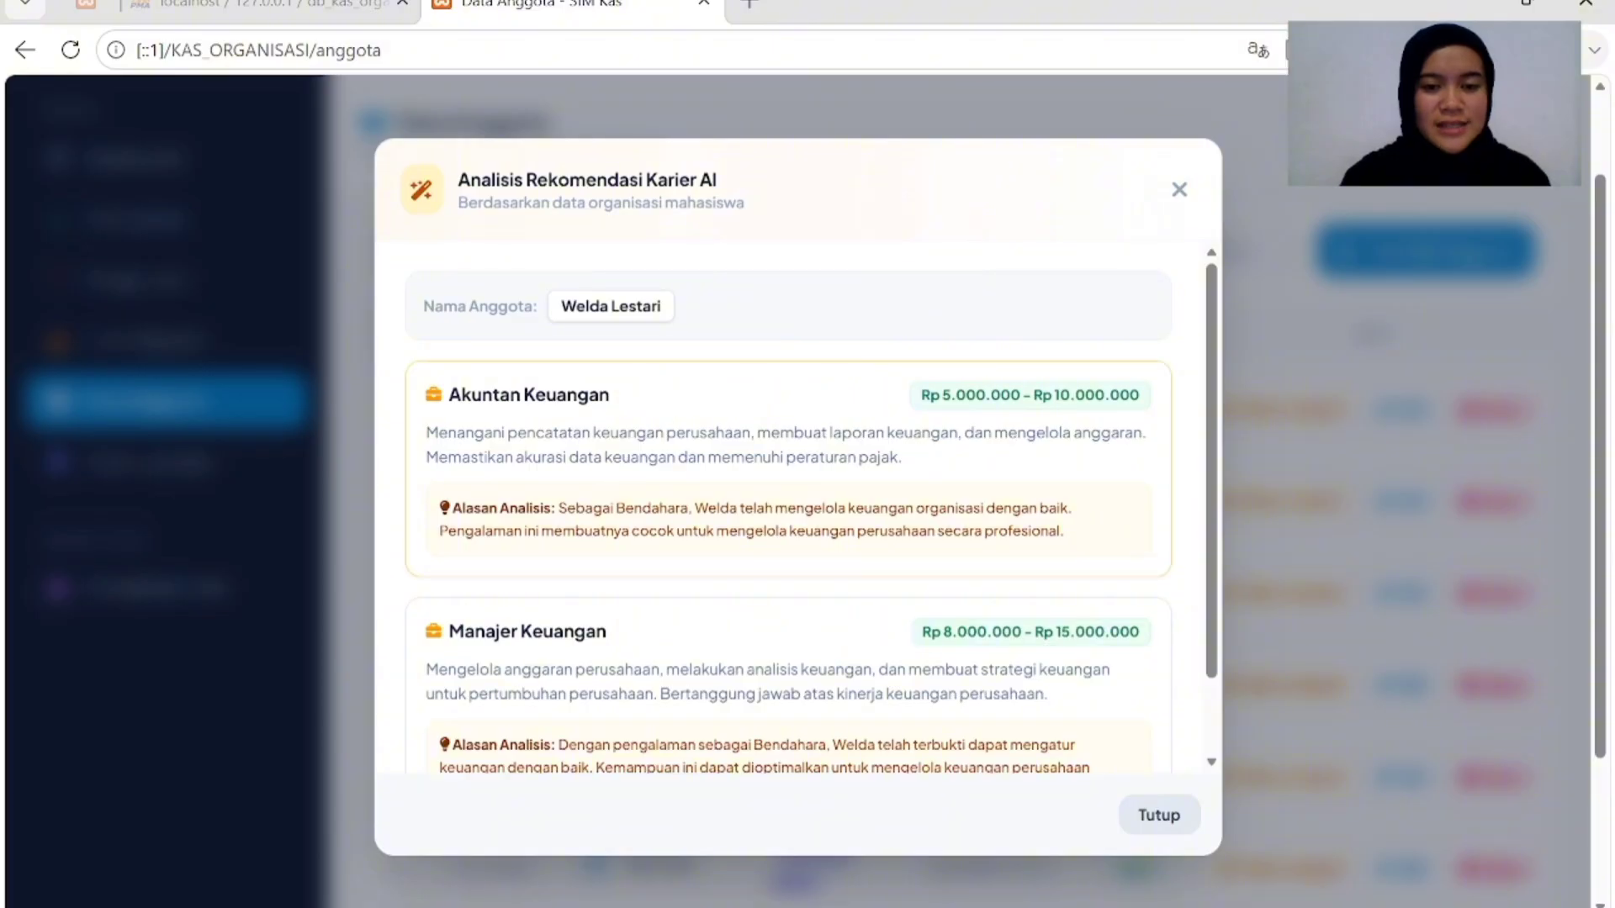
scroll(720, 533, "down", 1)
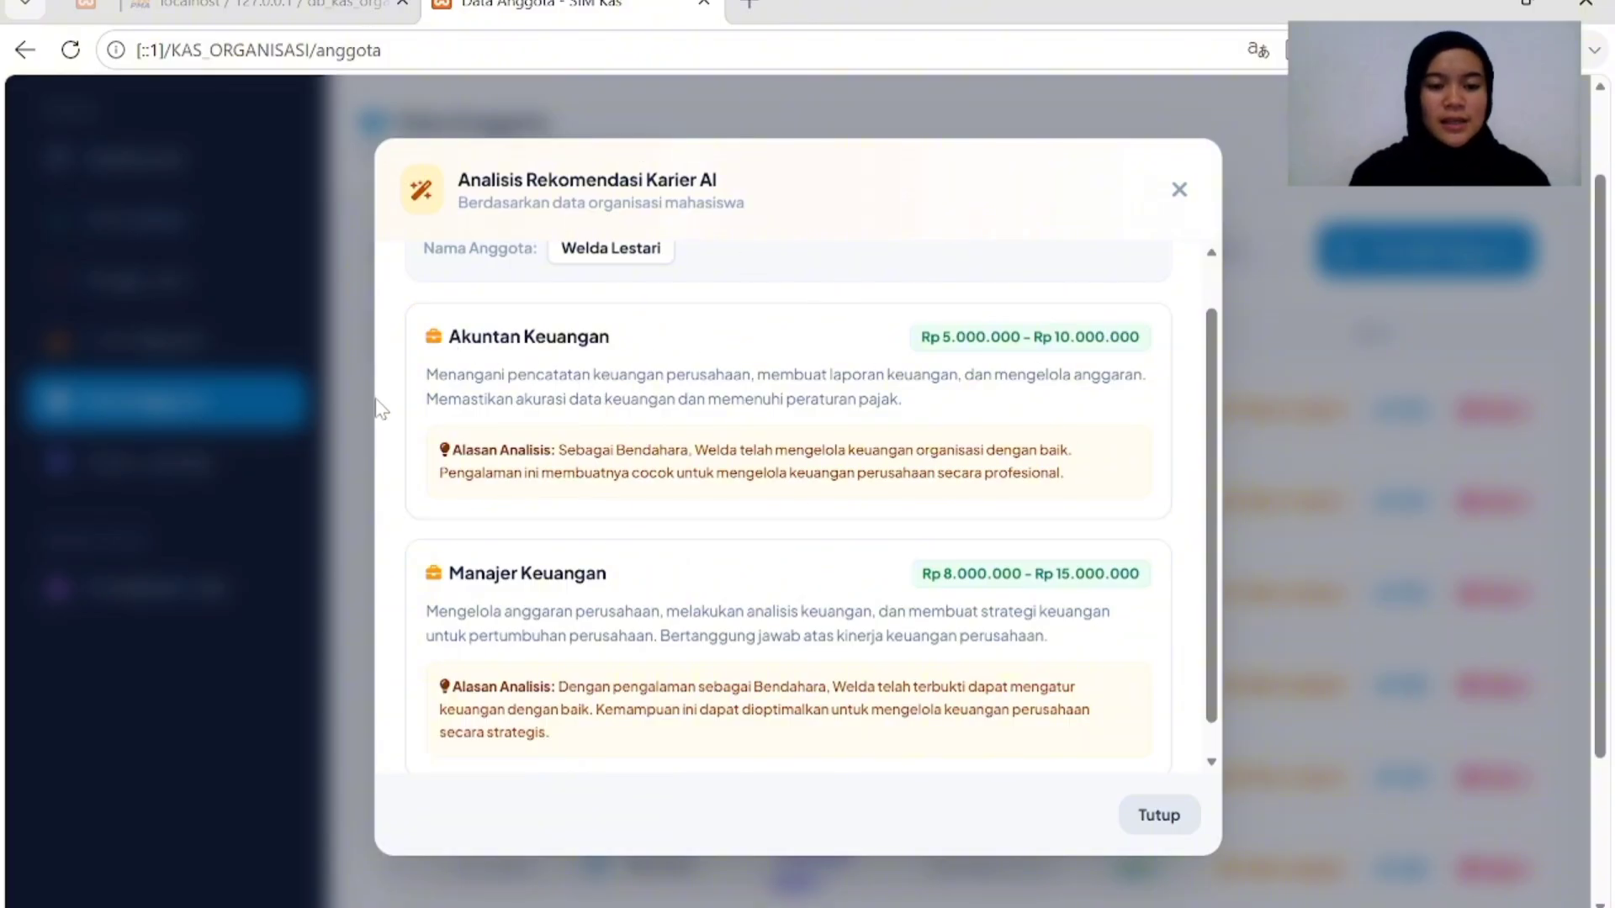
scroll(673, 519, "down", 1)
scroll(675, 521, "up", 2)
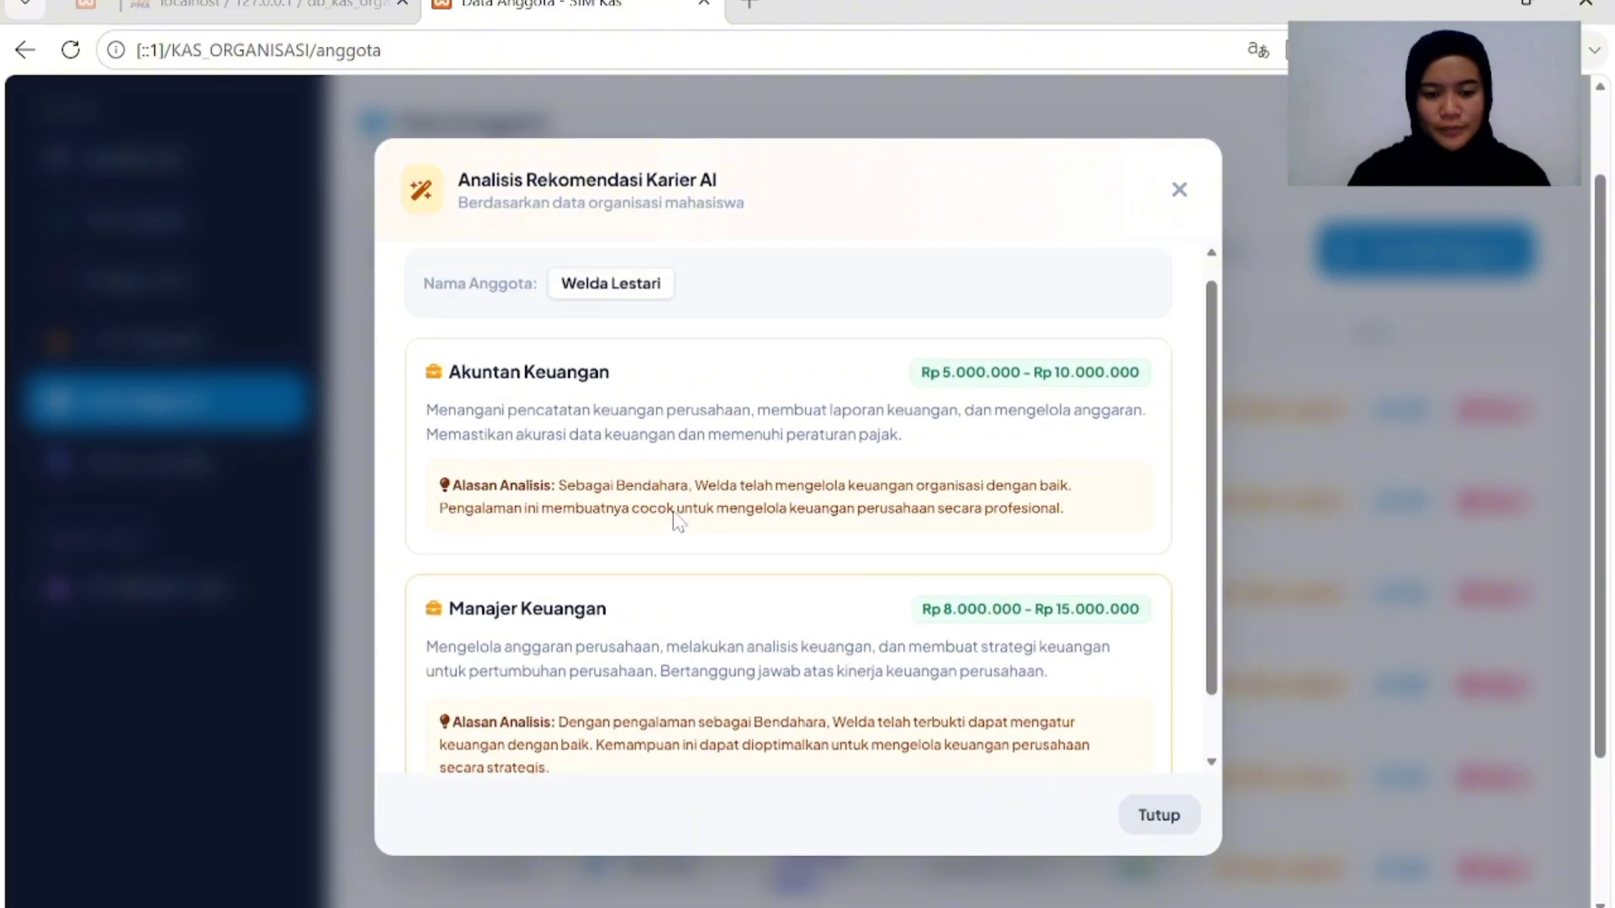
left_click(1159, 817)
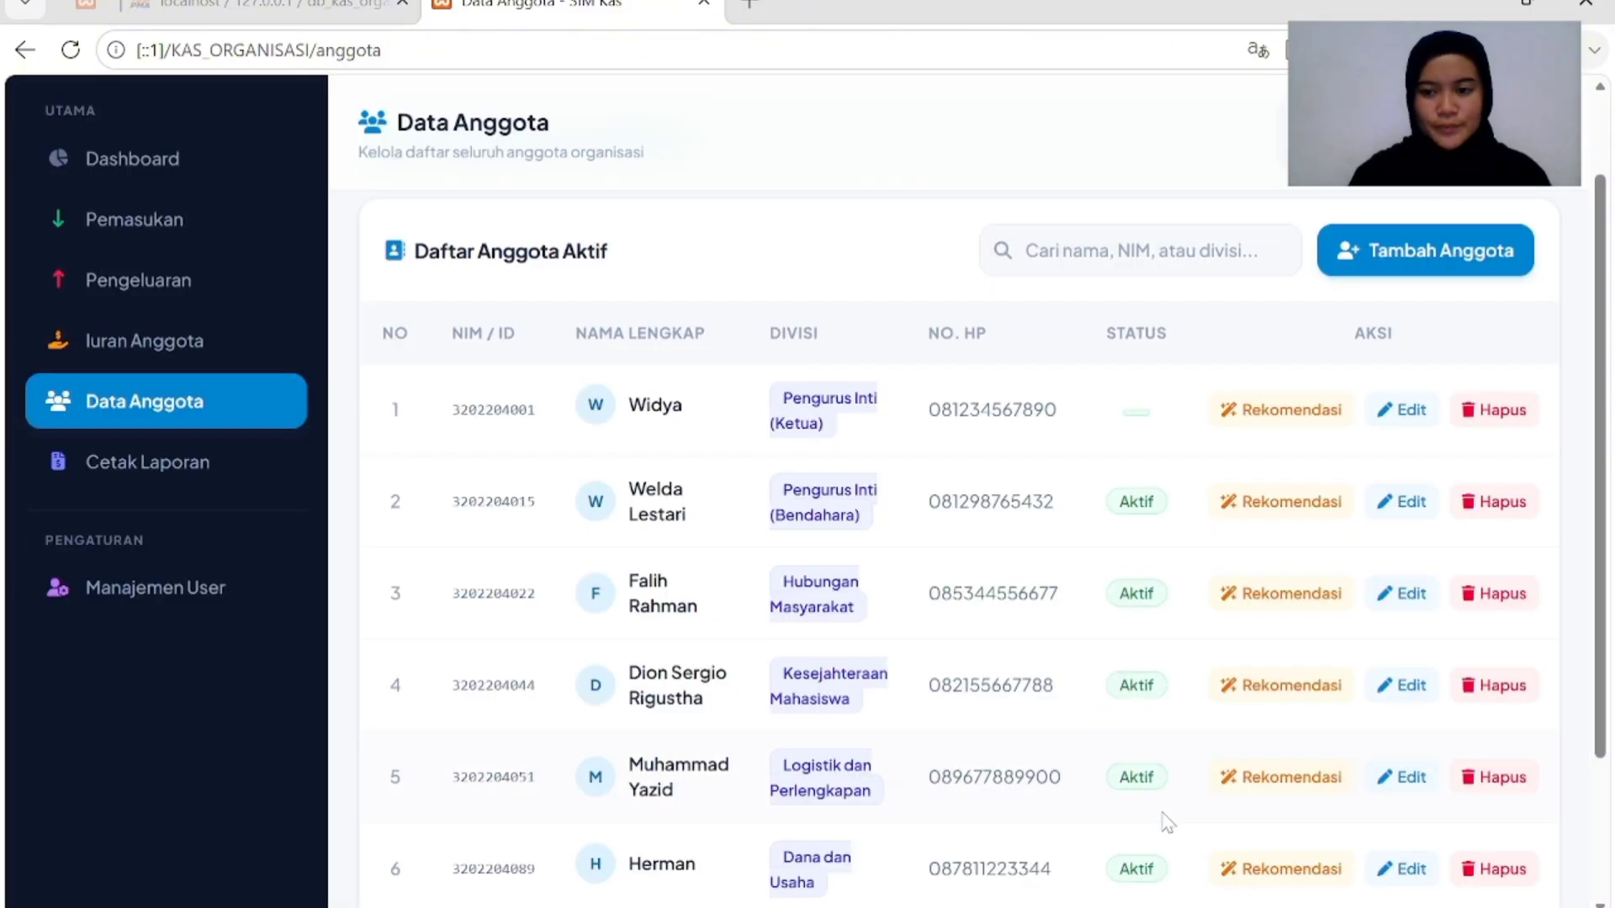
scroll(562, 293, "down", 2)
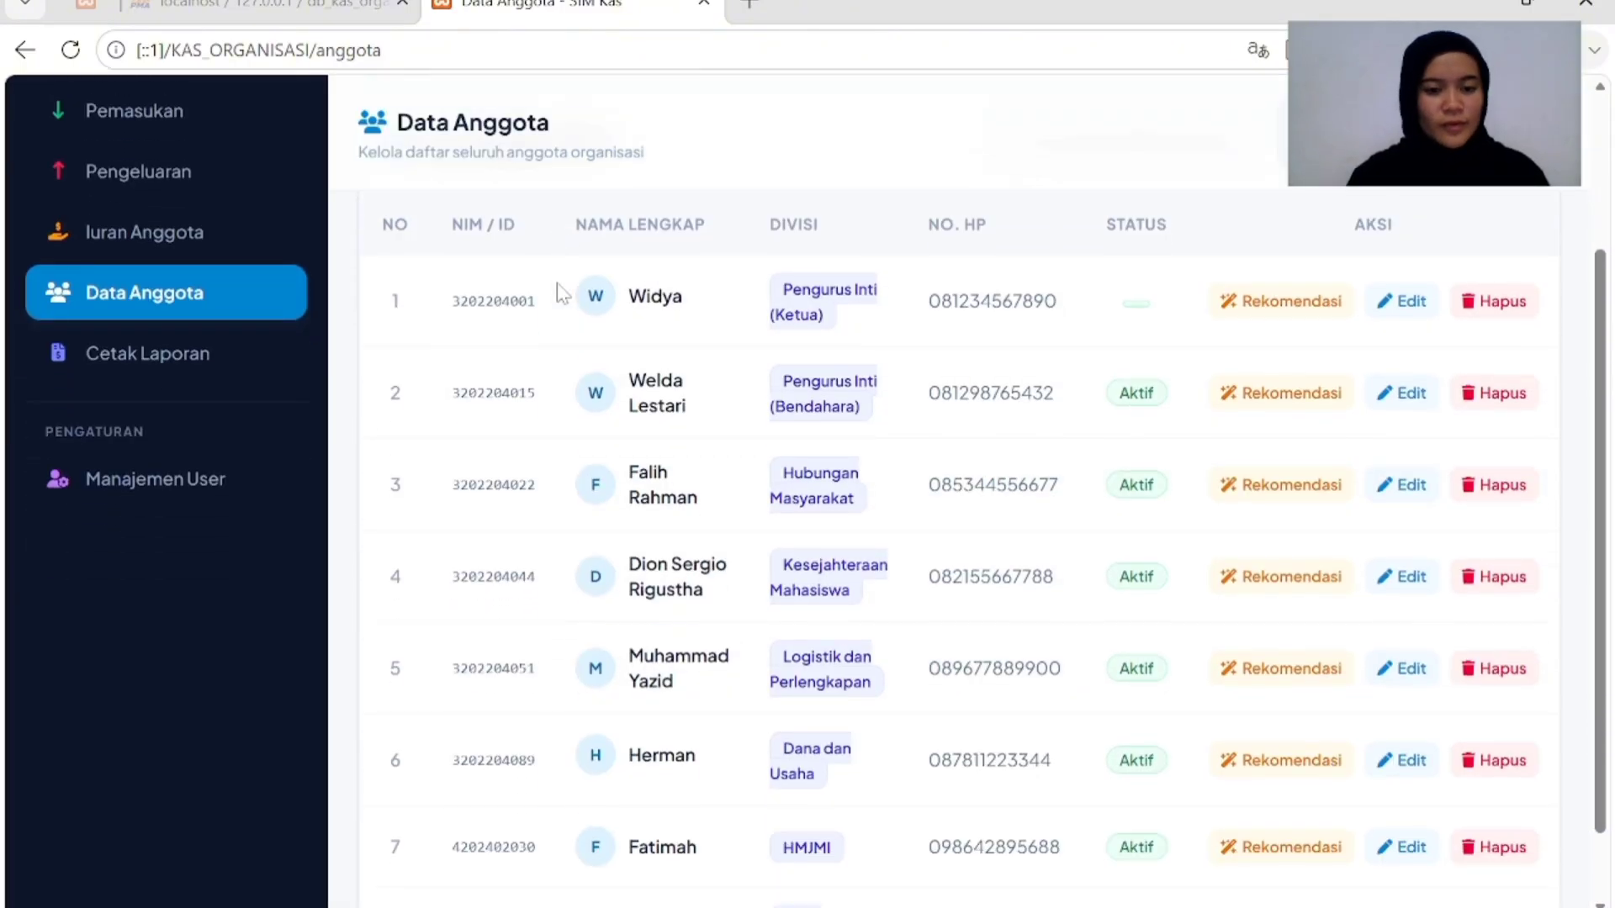
scroll(562, 293, "up", 3)
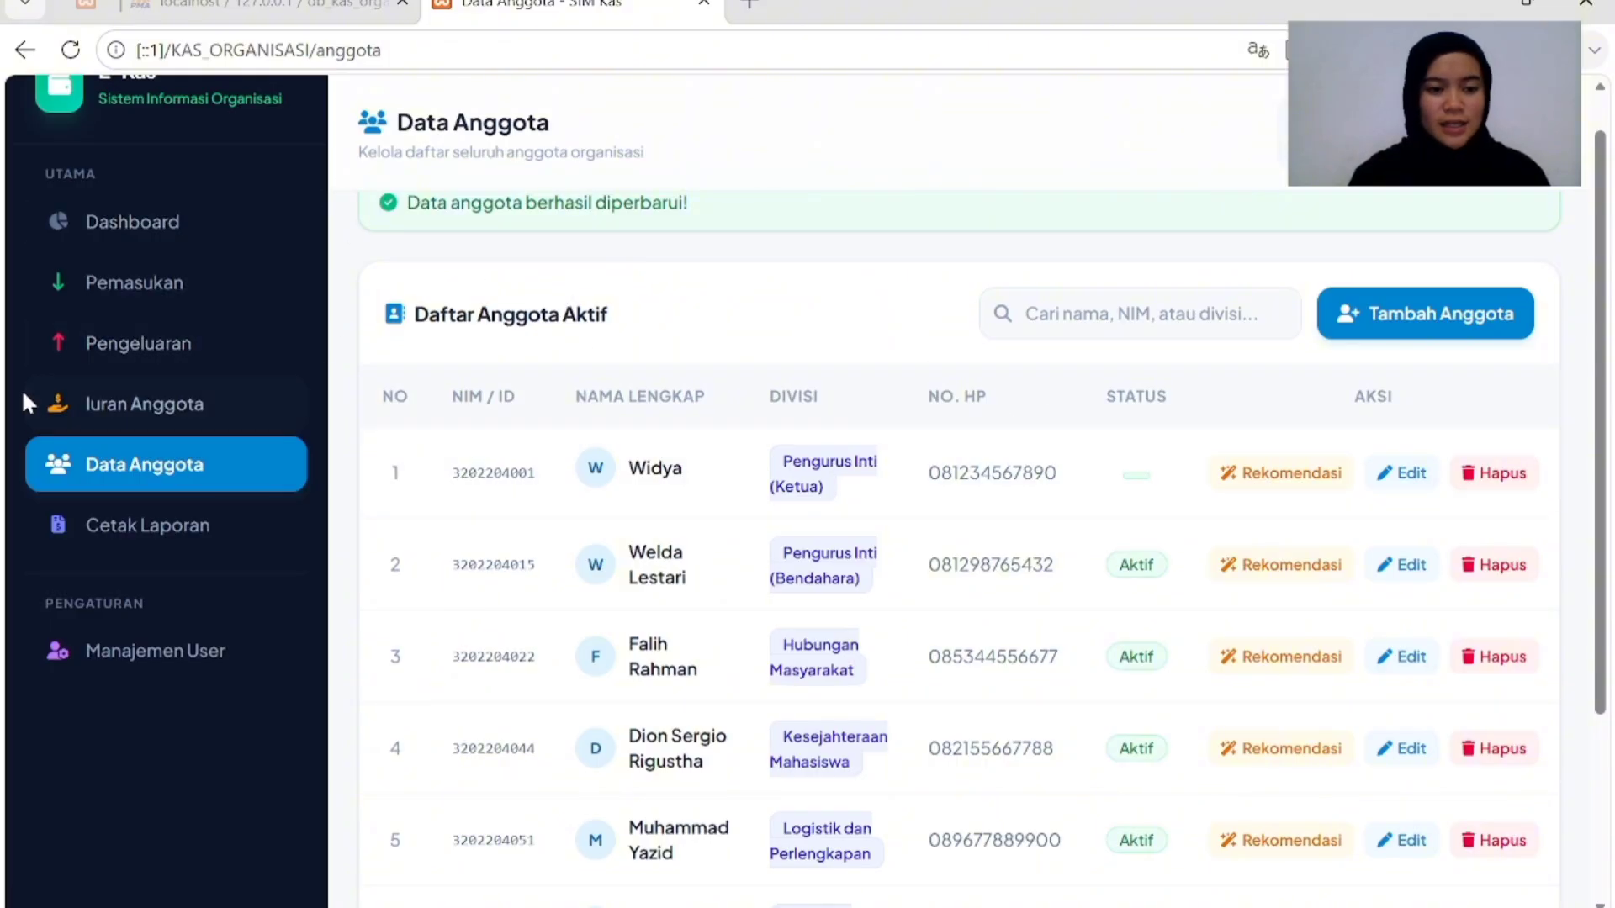
View the Iuran Anggota dues page, then open the Pemasukan income records.
left_click(181, 407)
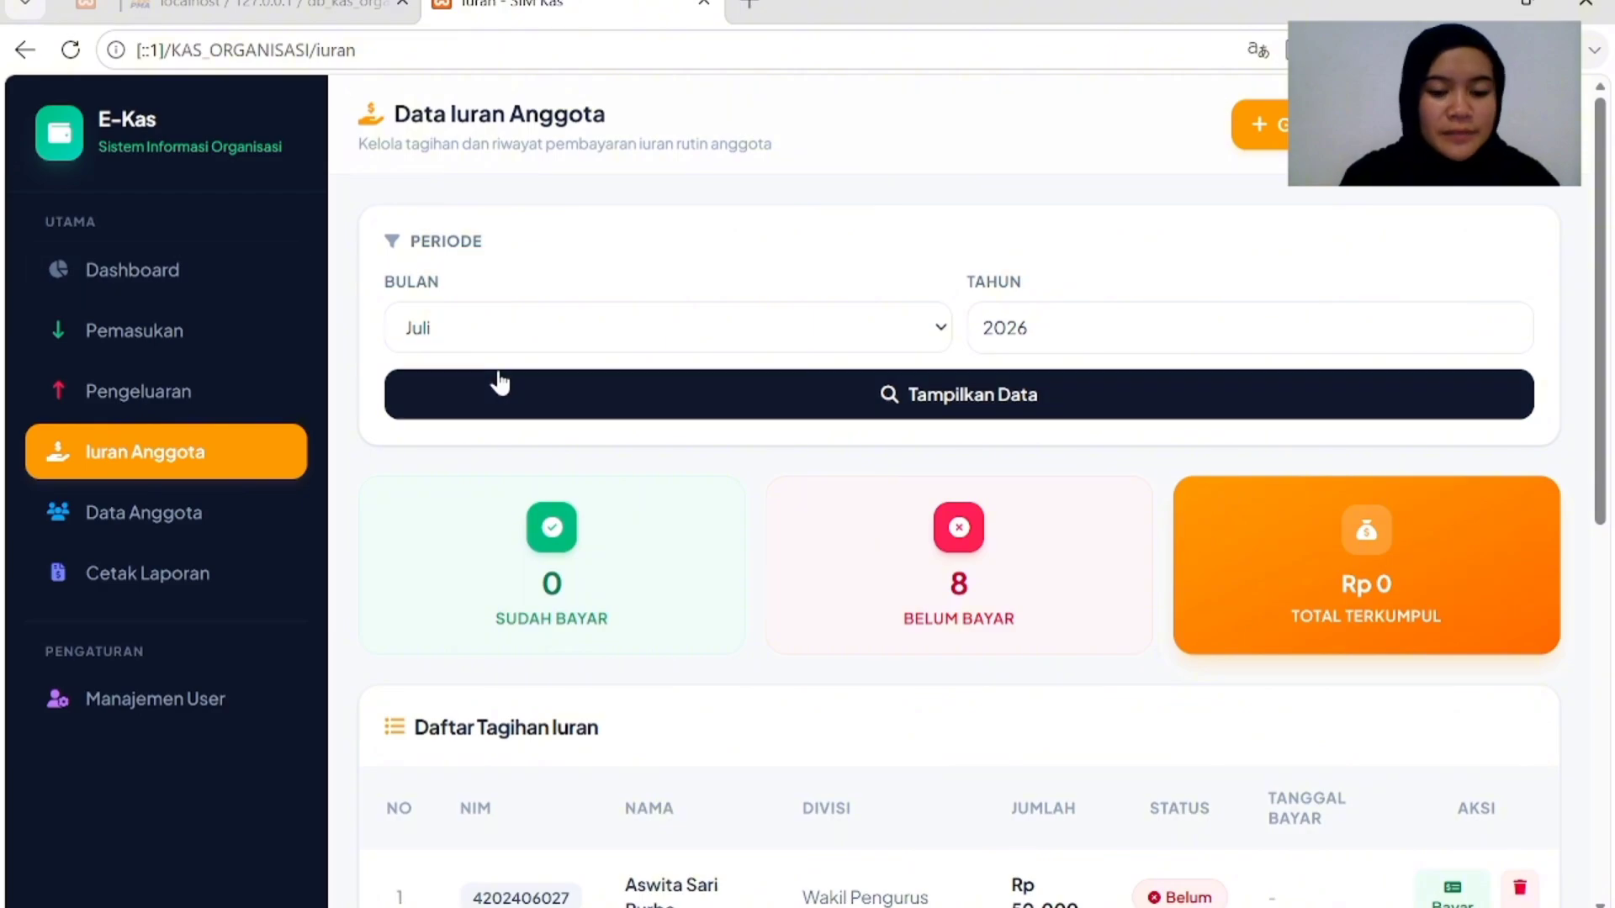
left_click(179, 340)
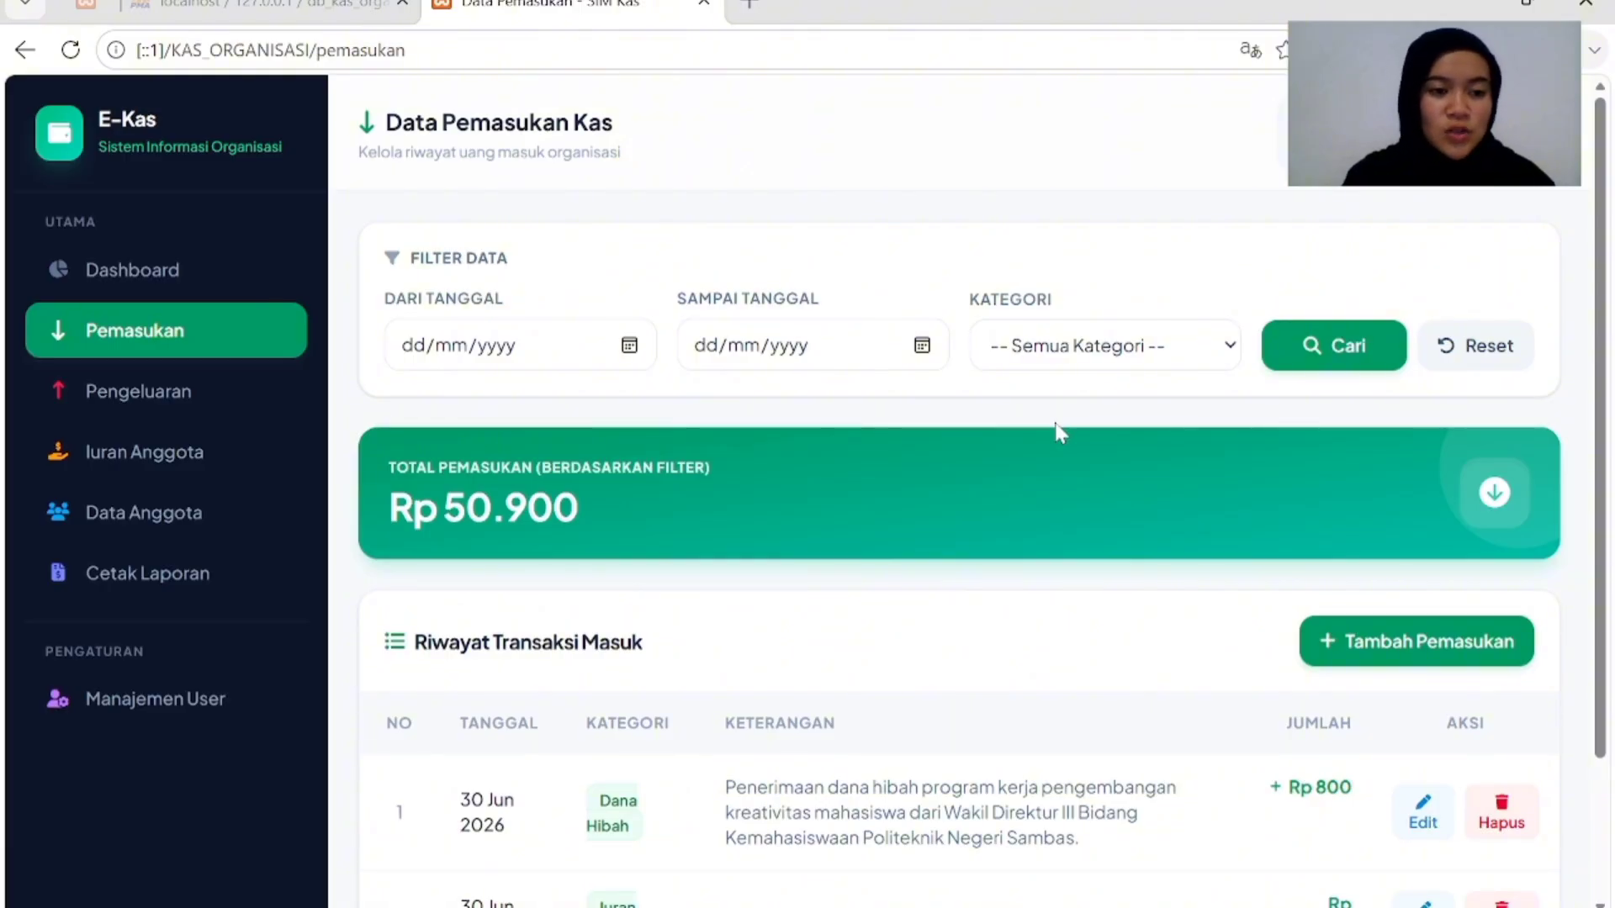
left_click(127, 392)
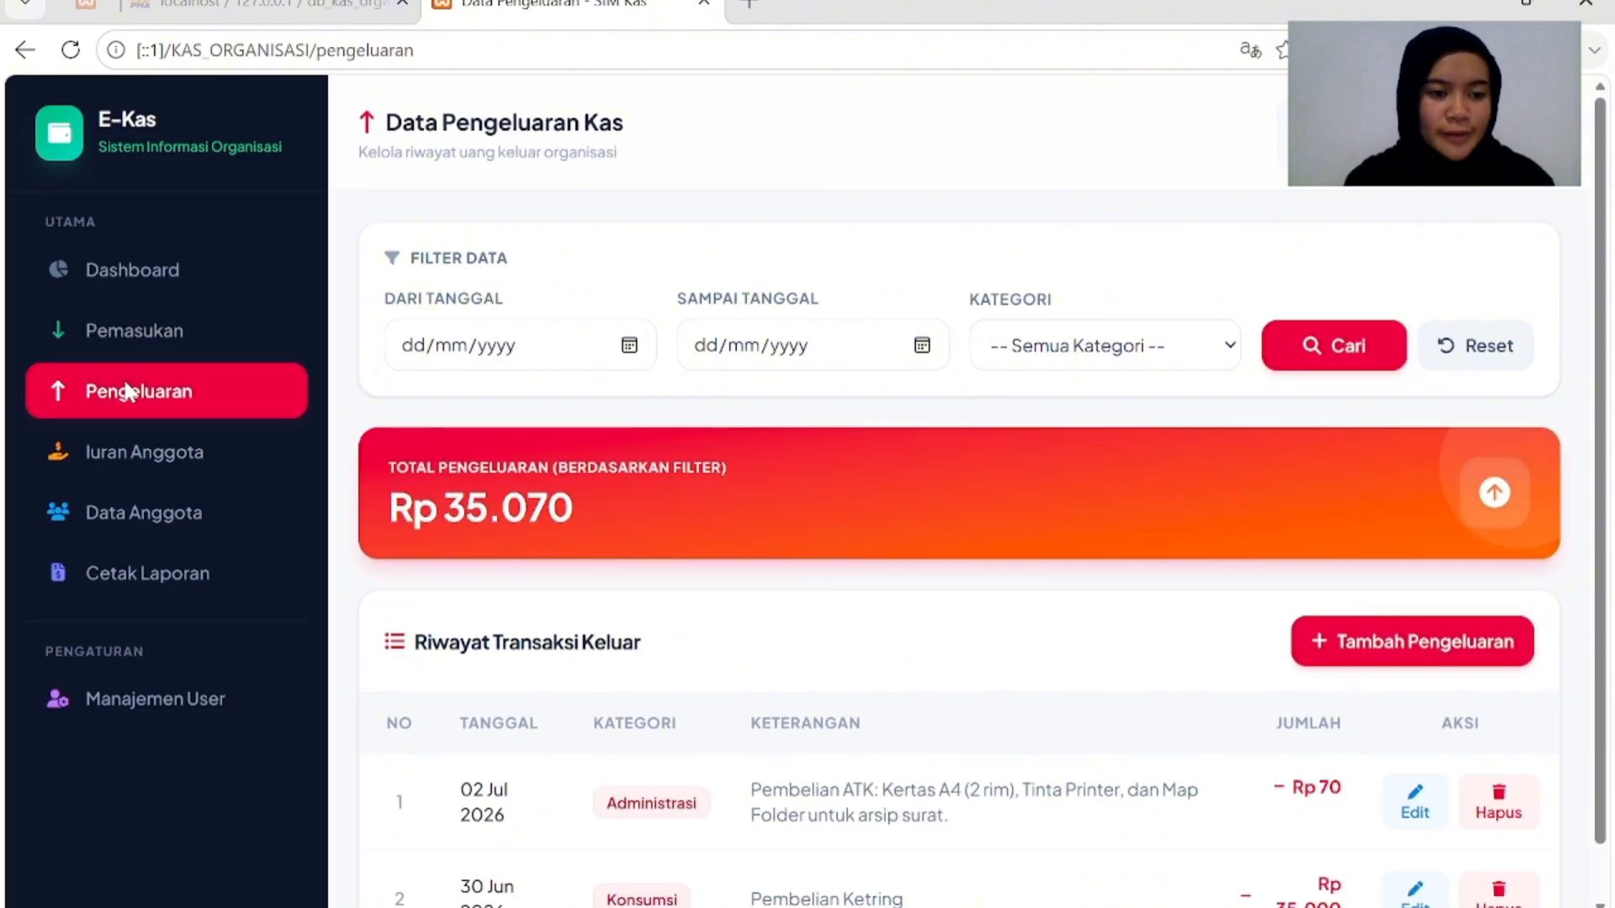
left_click(128, 338)
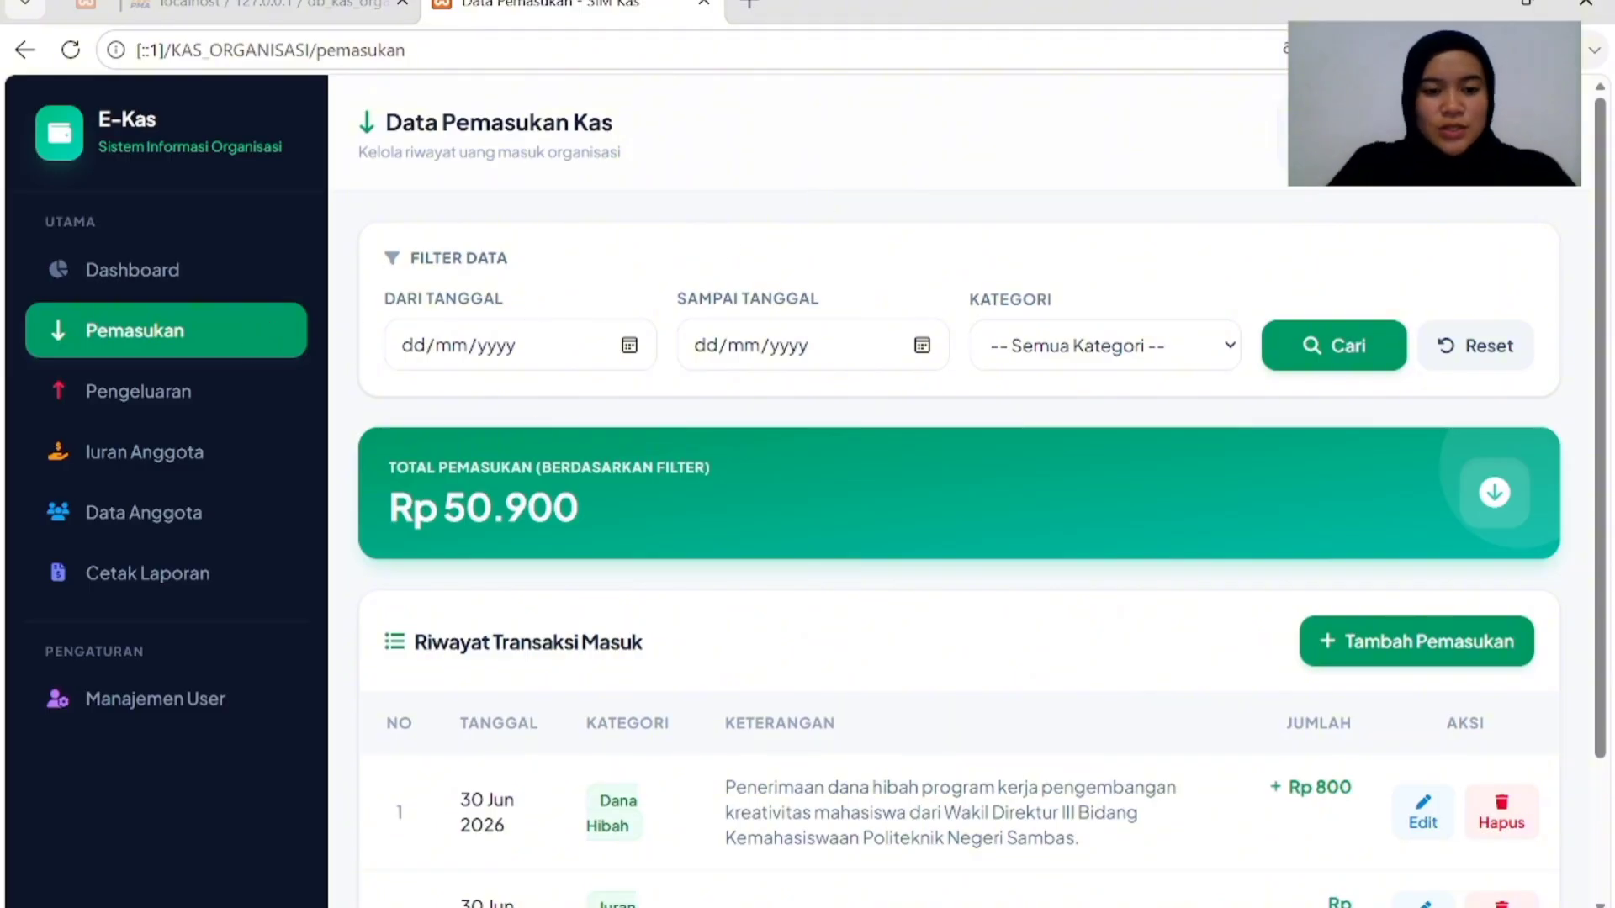
Filter income to Dana Hibah from 30 June 2026 to 10 July 2026.
left_click(497, 347)
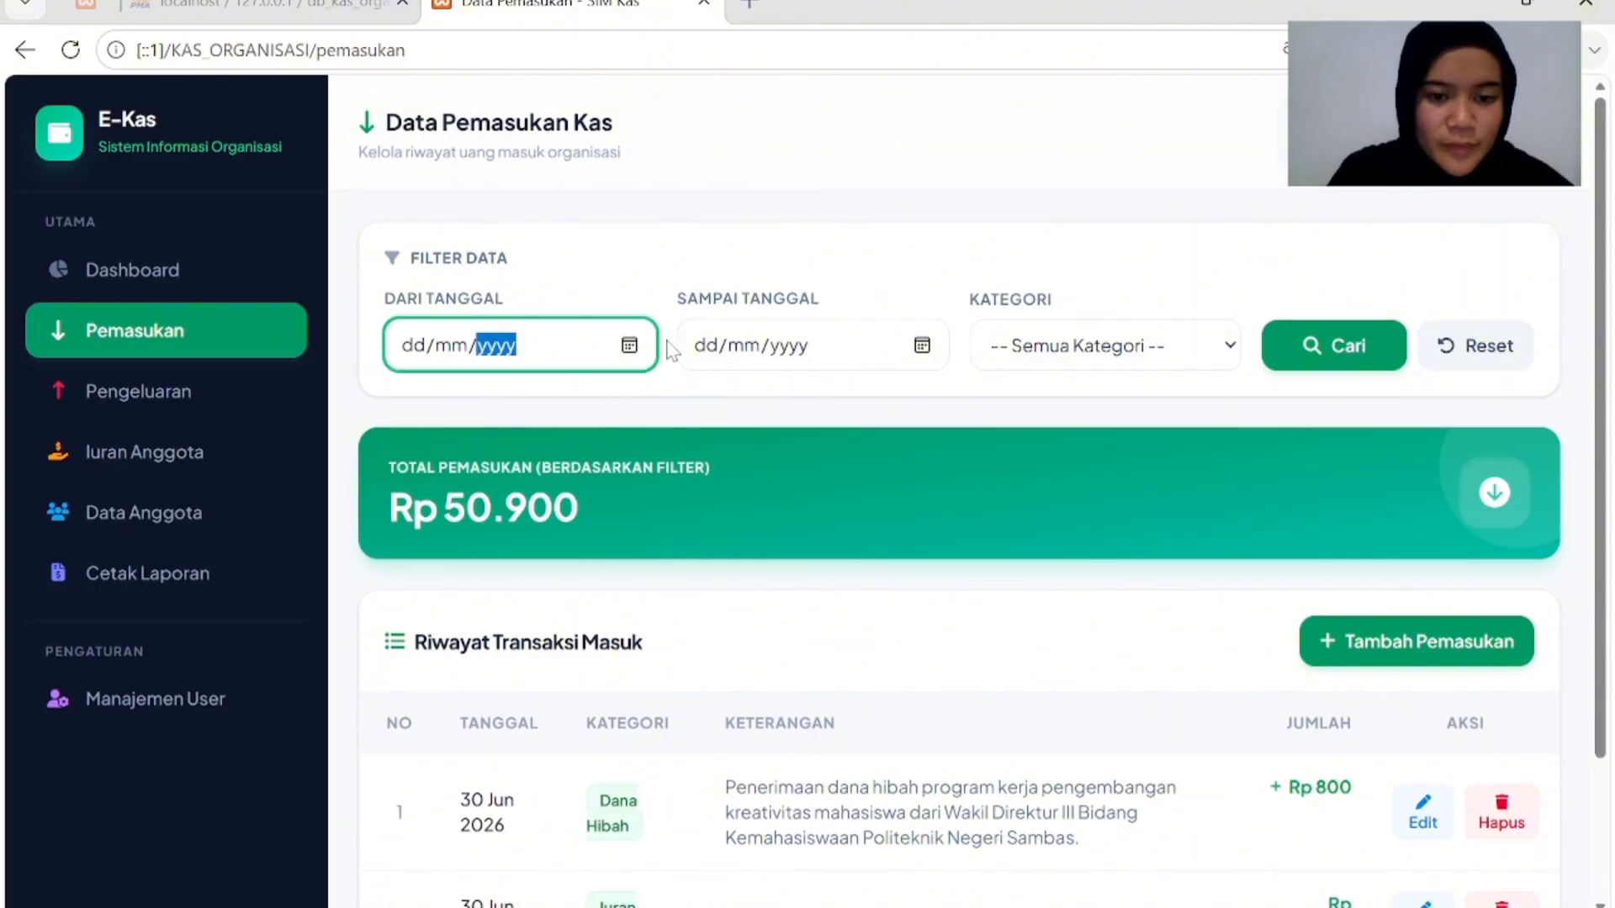
left_click(632, 348)
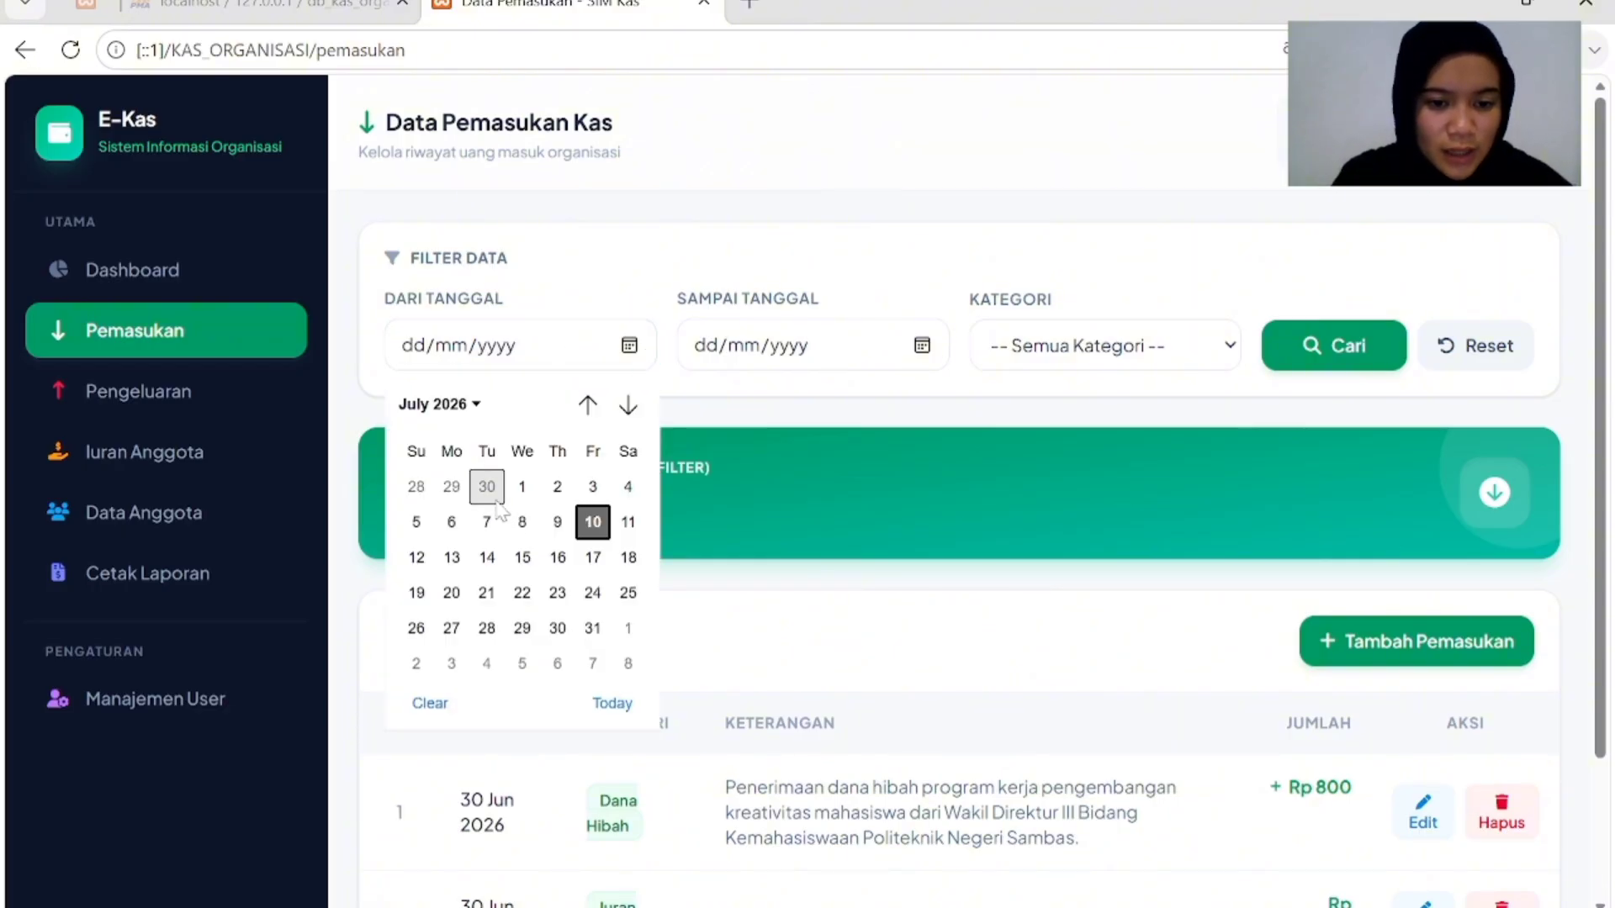
left_click(495, 494)
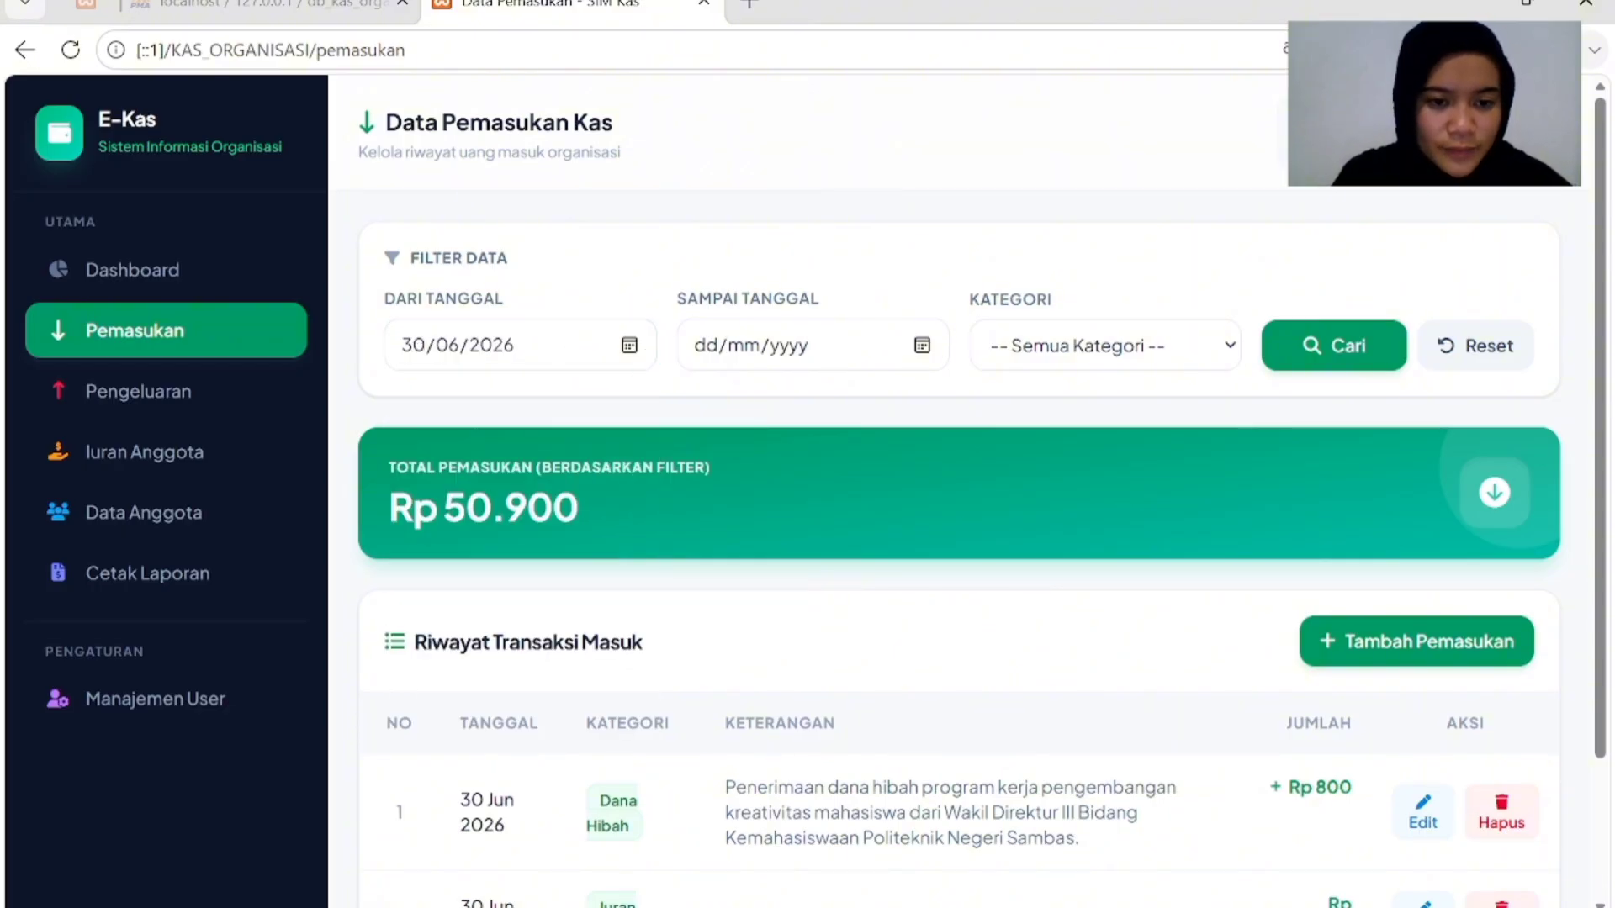
left_click(921, 346)
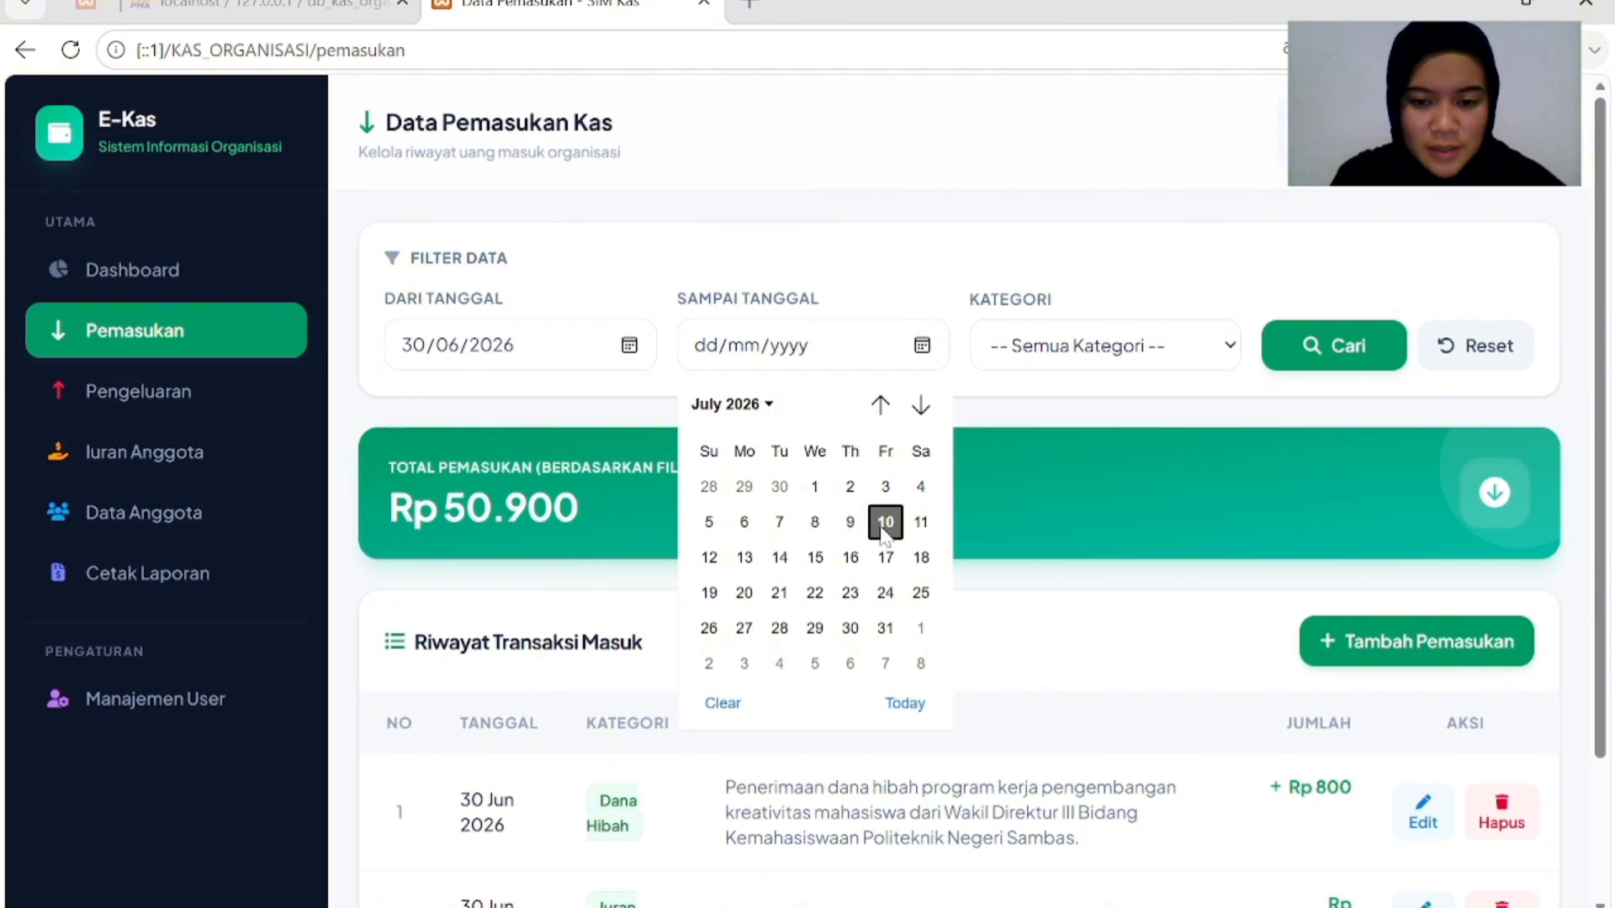
left_click(883, 525)
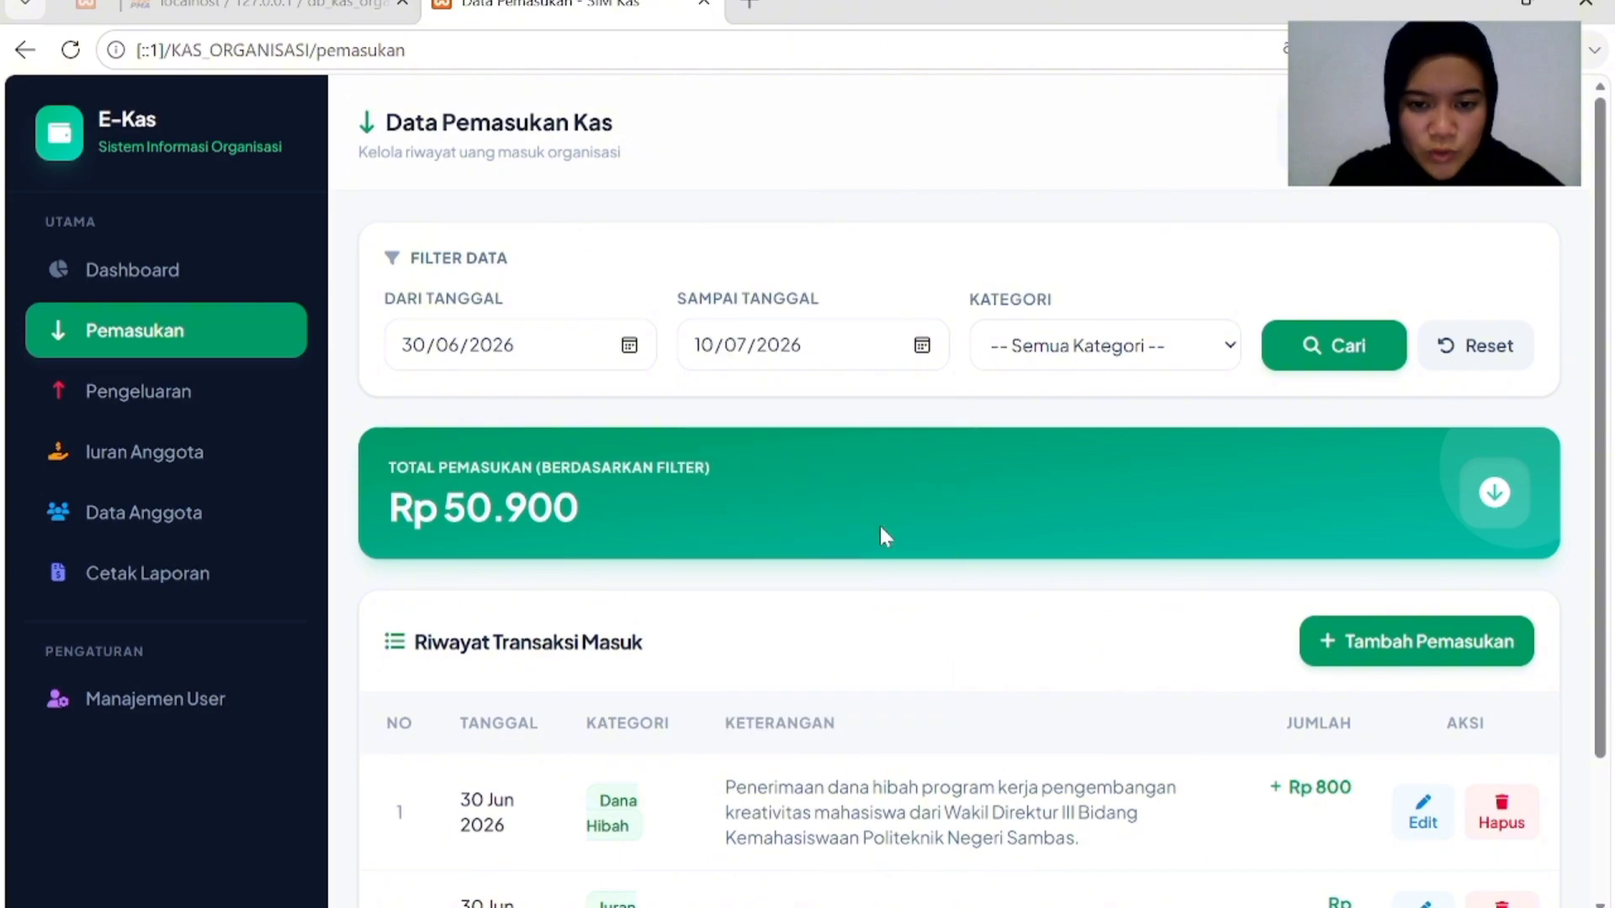
left_click(1231, 353)
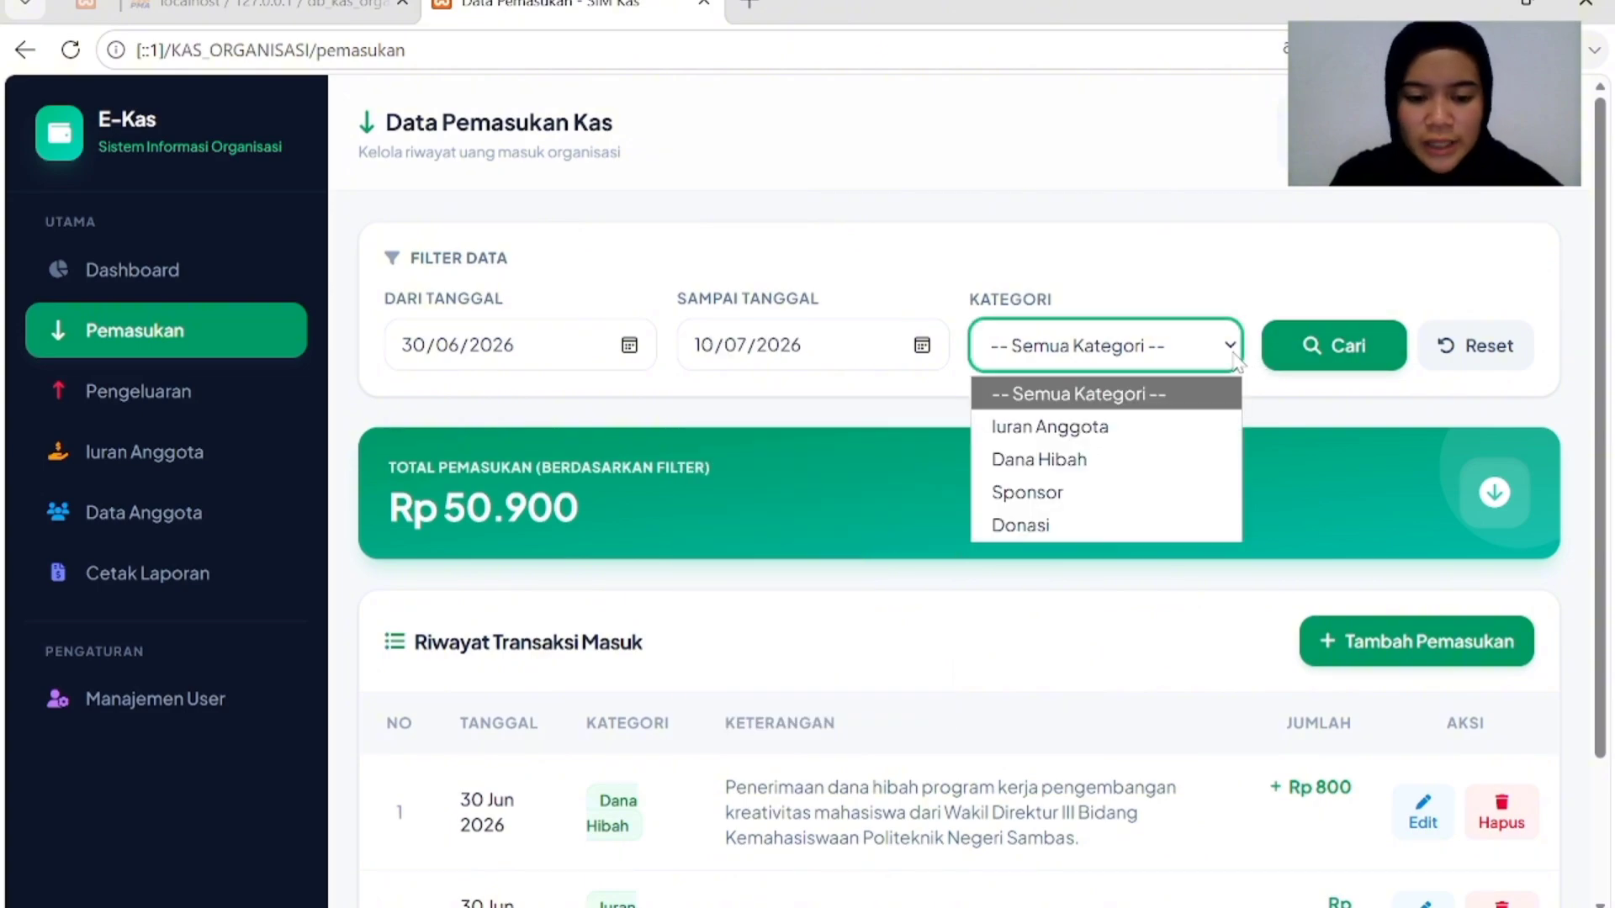
left_click(1092, 459)
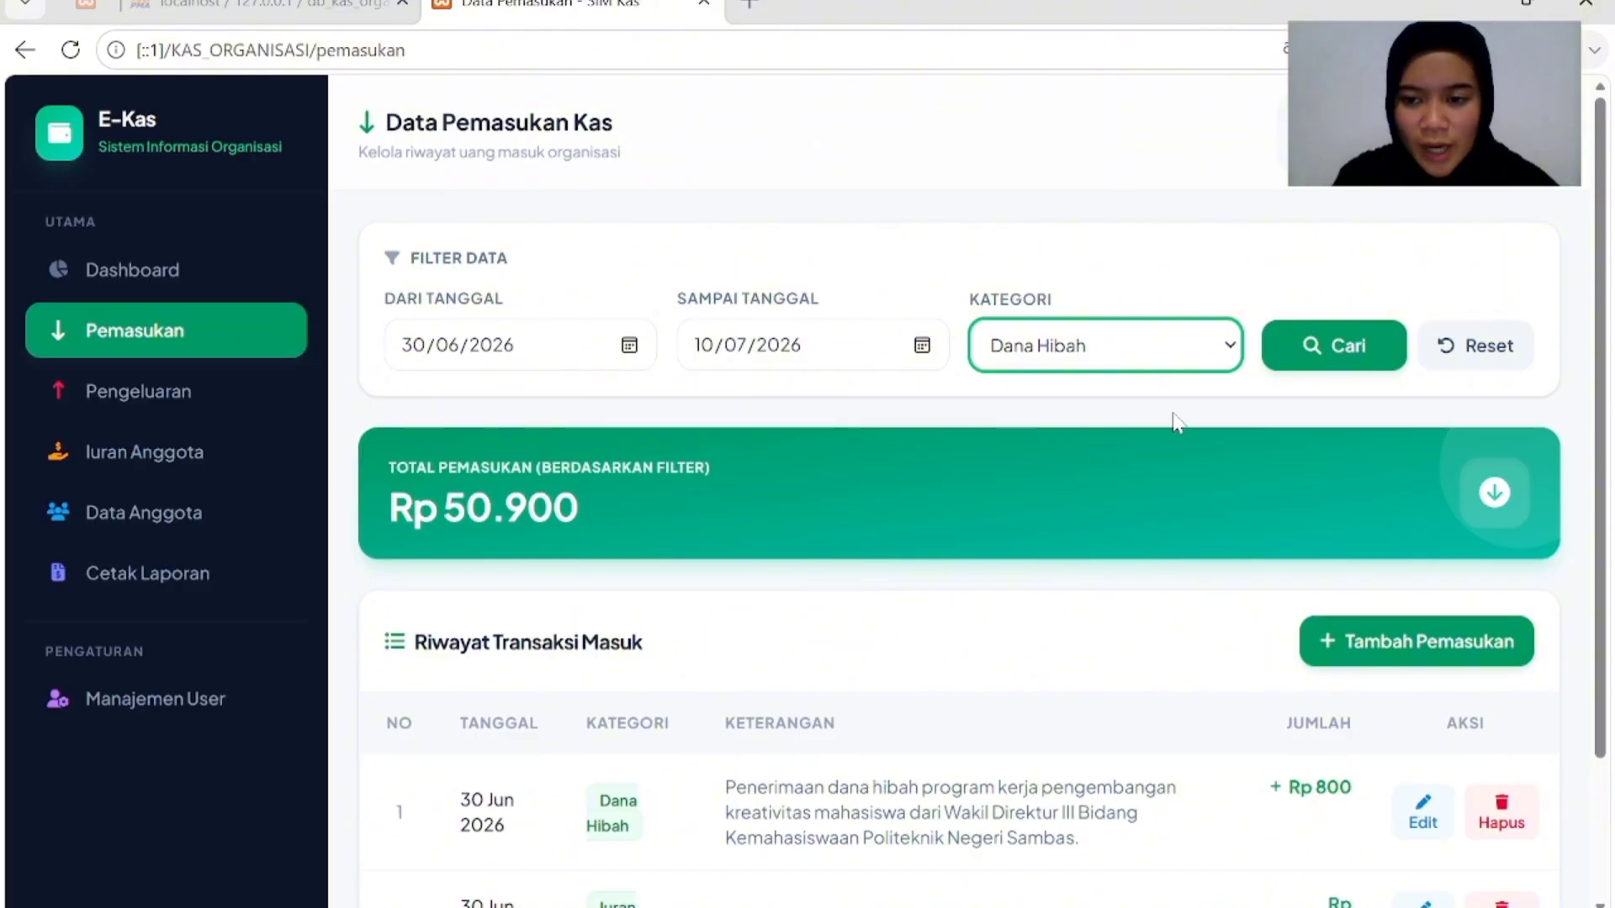
left_click(1321, 351)
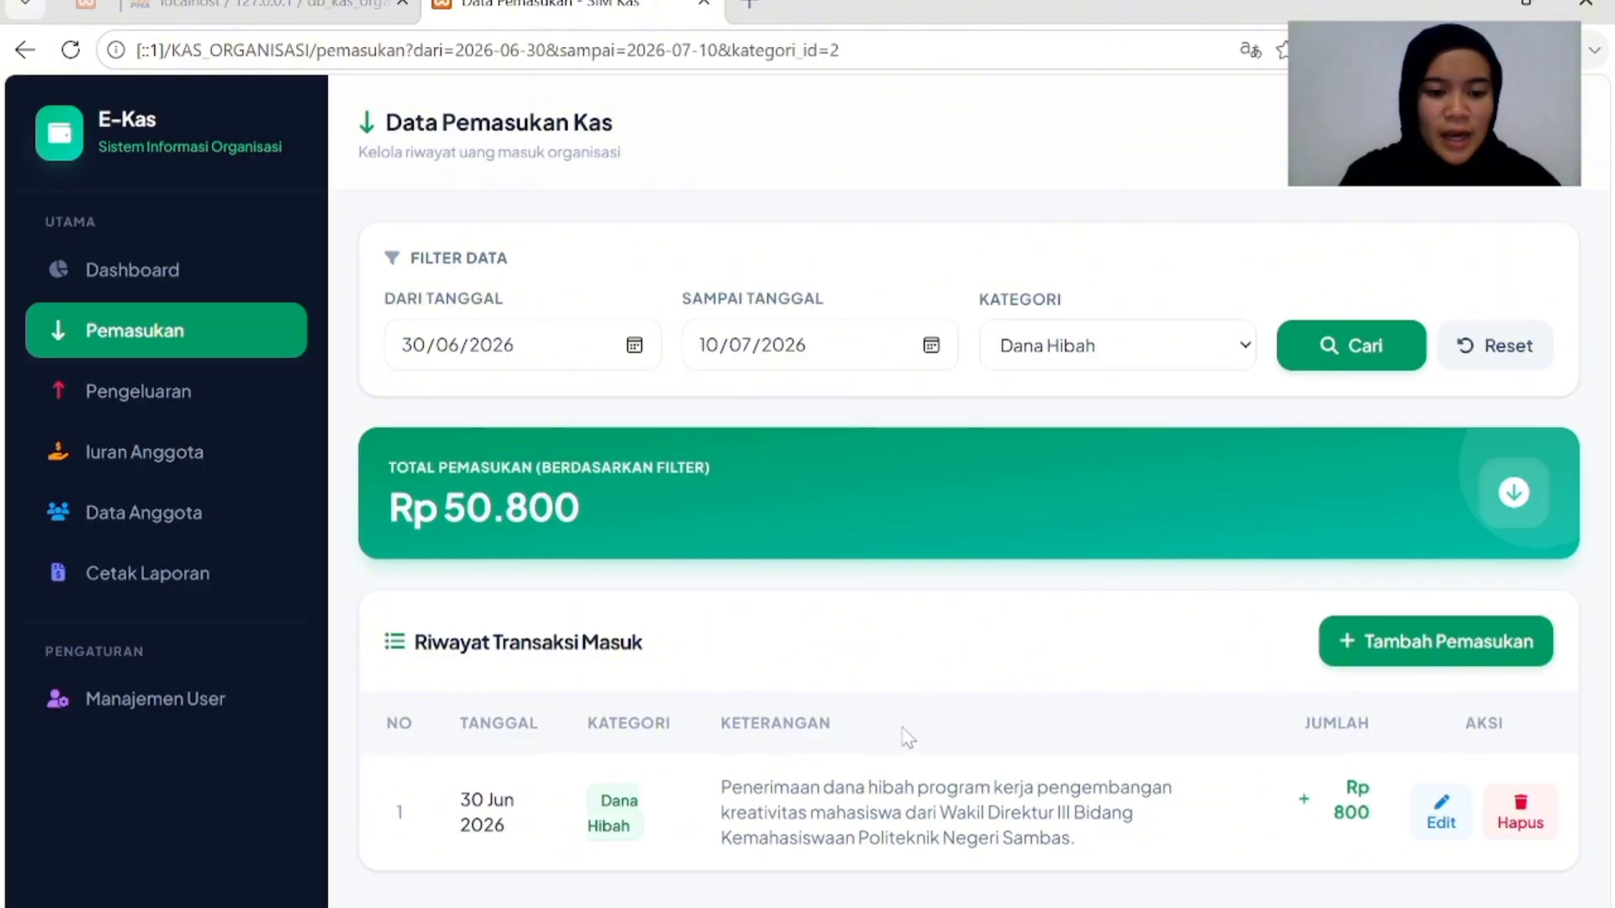
scroll(906, 736, "up", 1)
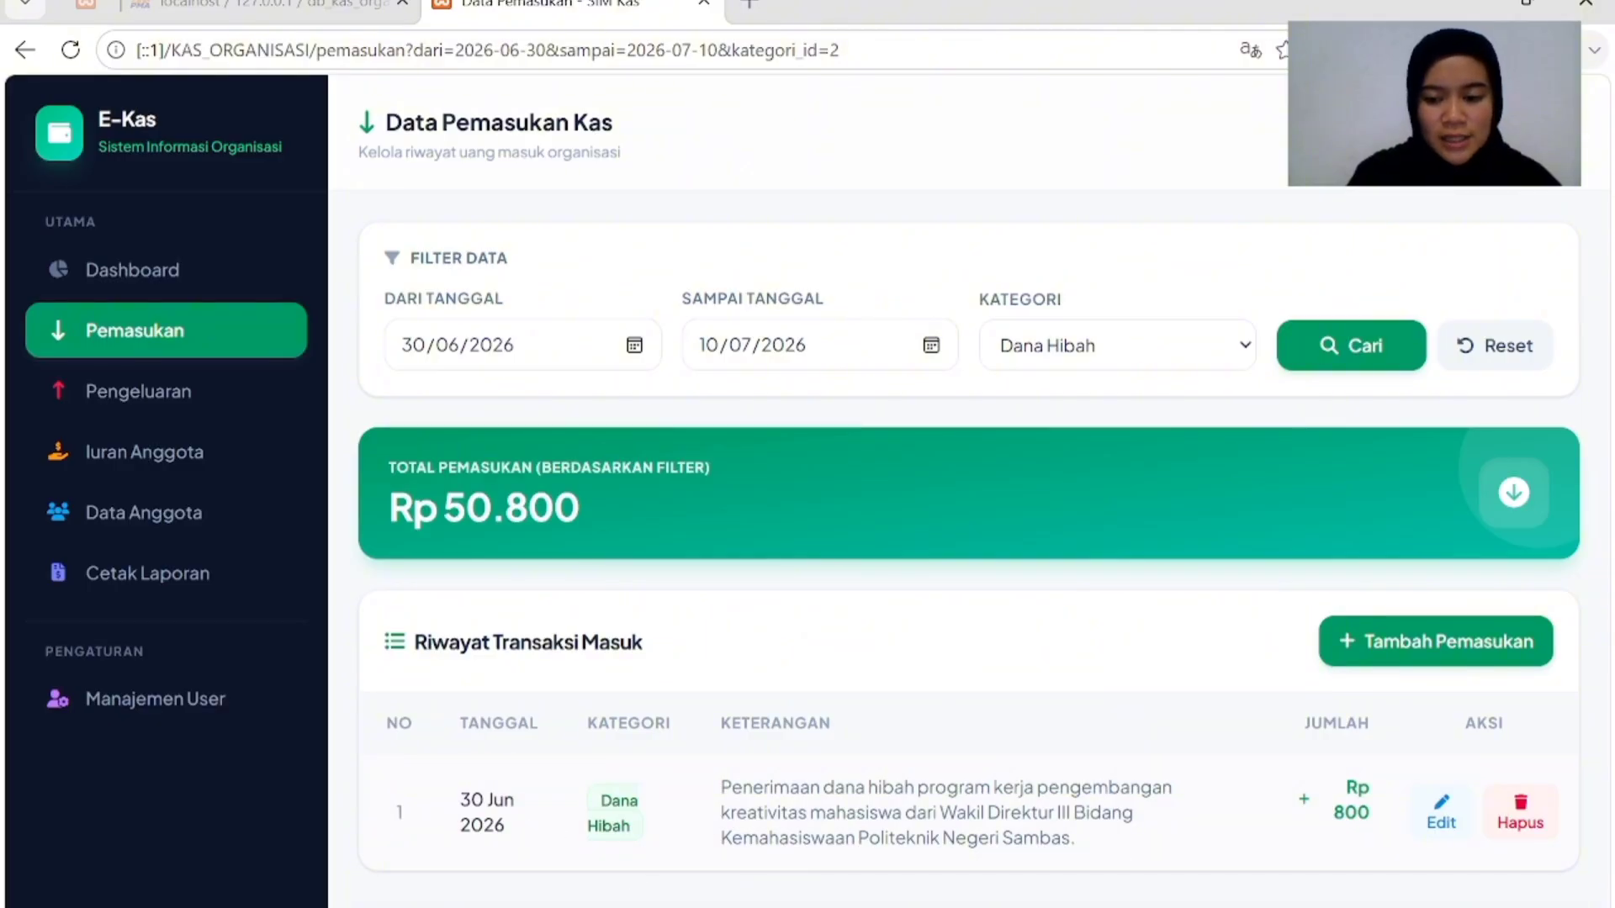
scroll(656, 866, "down", 1)
scroll(656, 866, "up", 1)
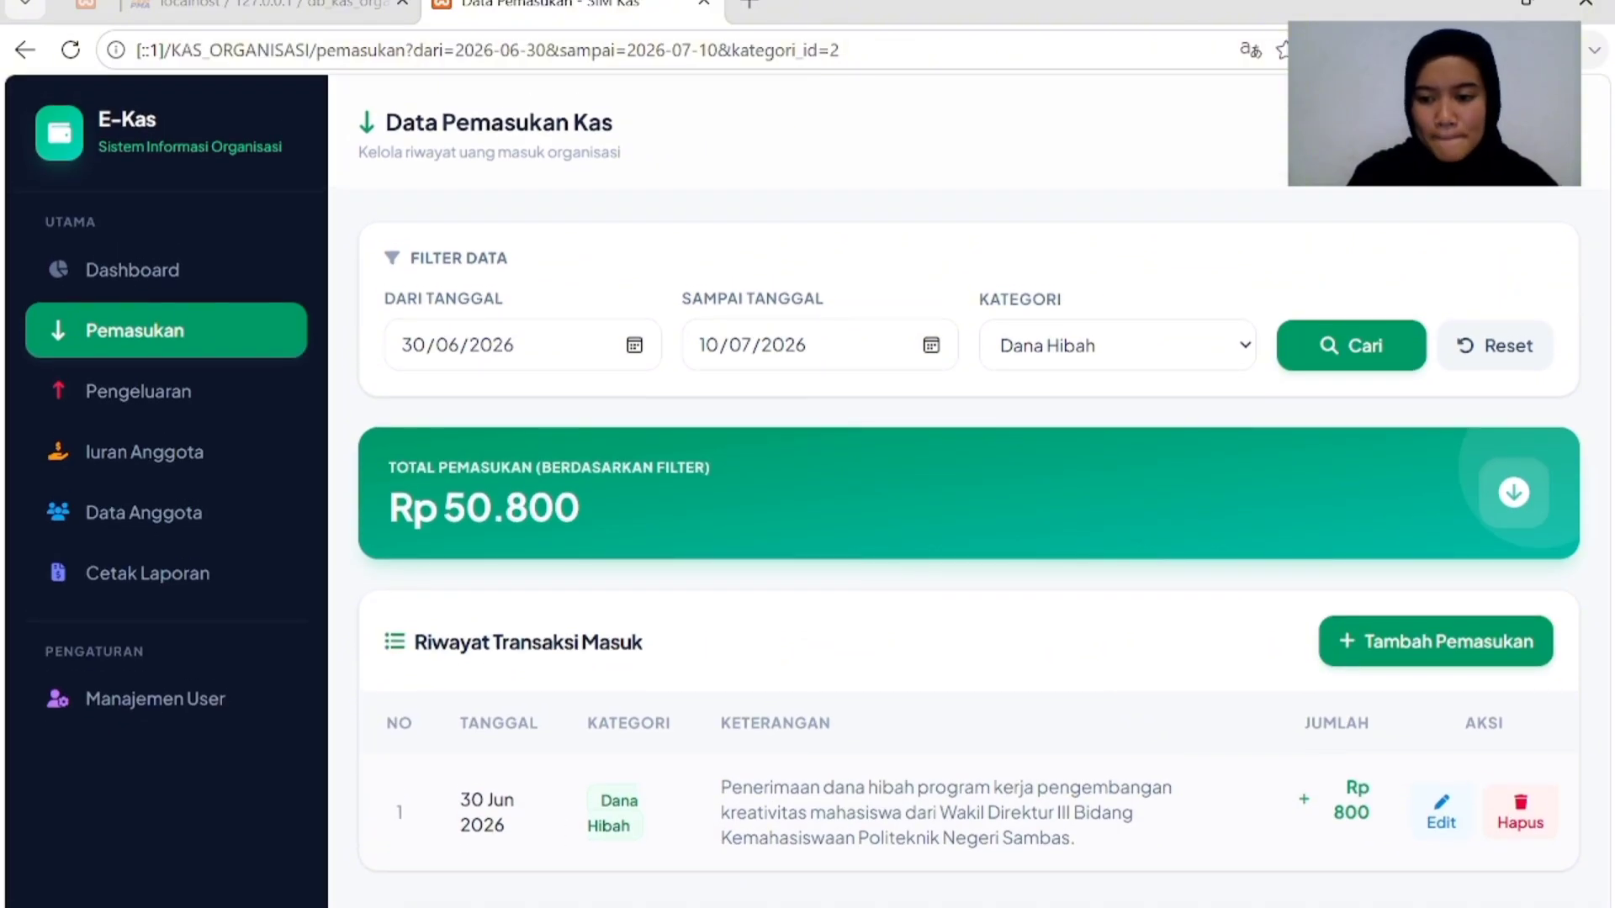
Reset the filters and check all three income entries, totalling Rp 50.900.
left_click(1502, 349)
scroll(1068, 747, "down", 3)
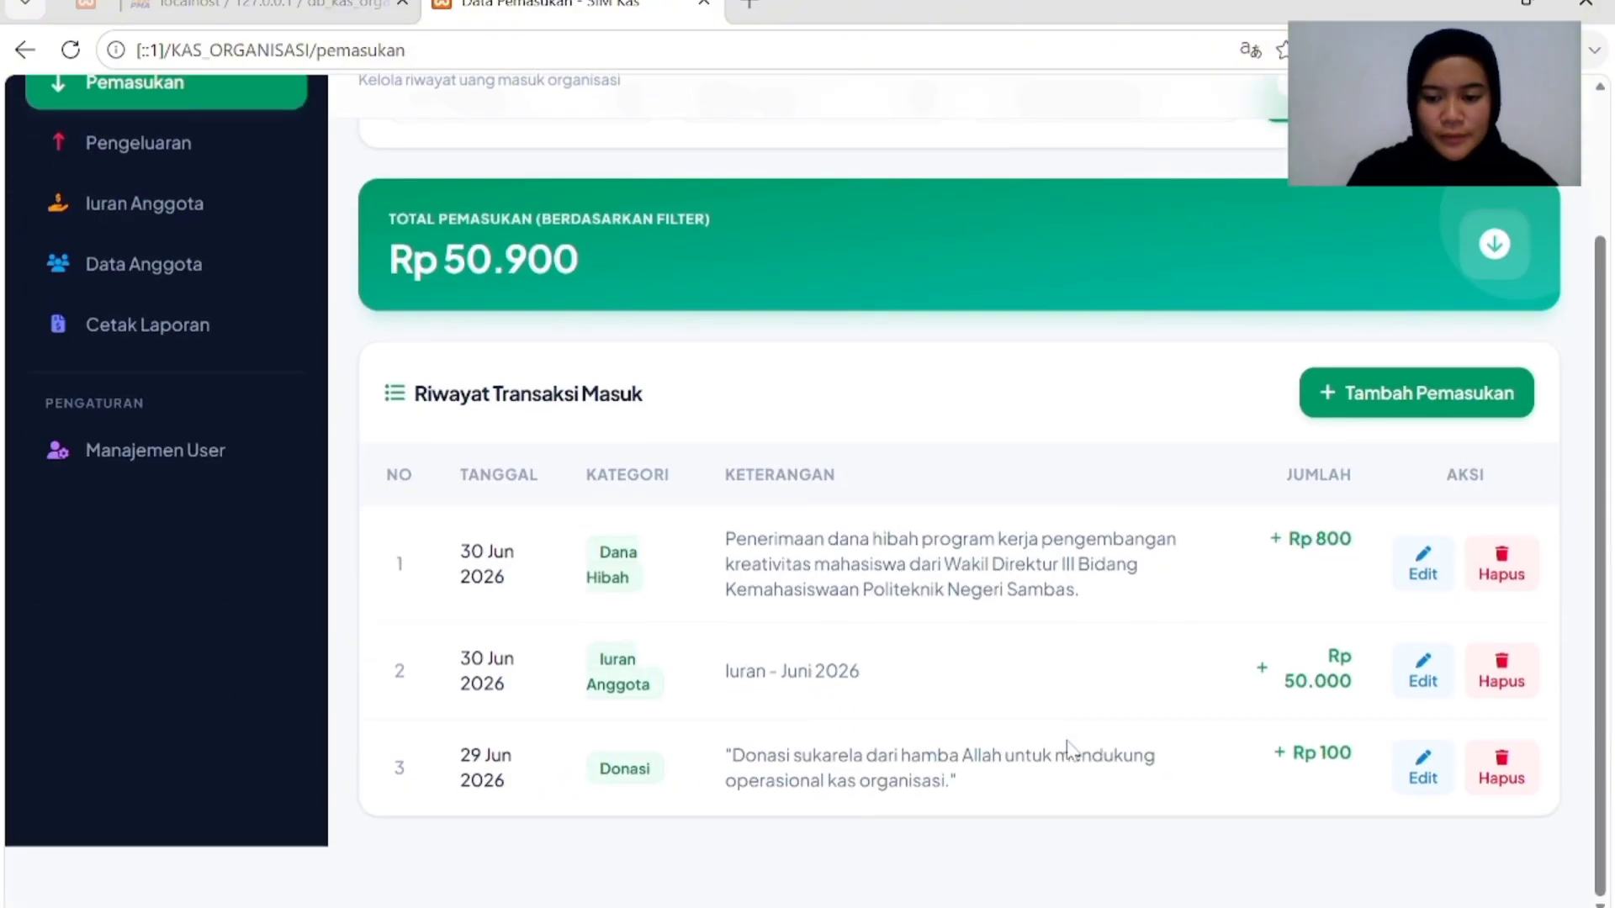
scroll(1070, 749, "up", 2)
scroll(1070, 748, "up", 2)
scroll(1070, 748, "down", 3)
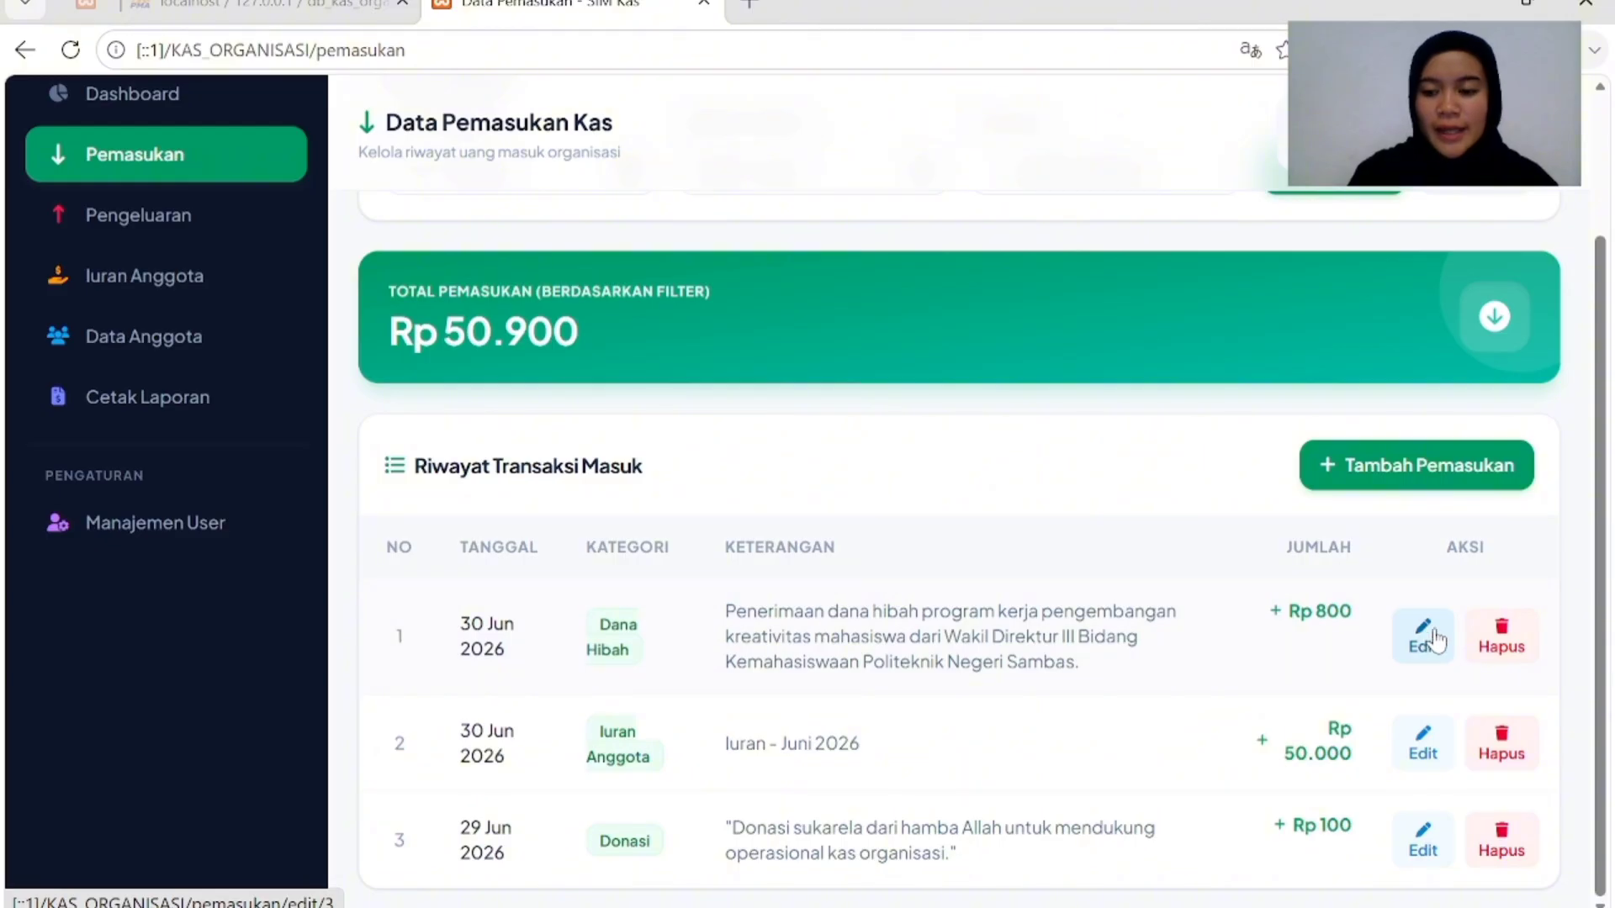
scroll(1211, 455, "up", 2)
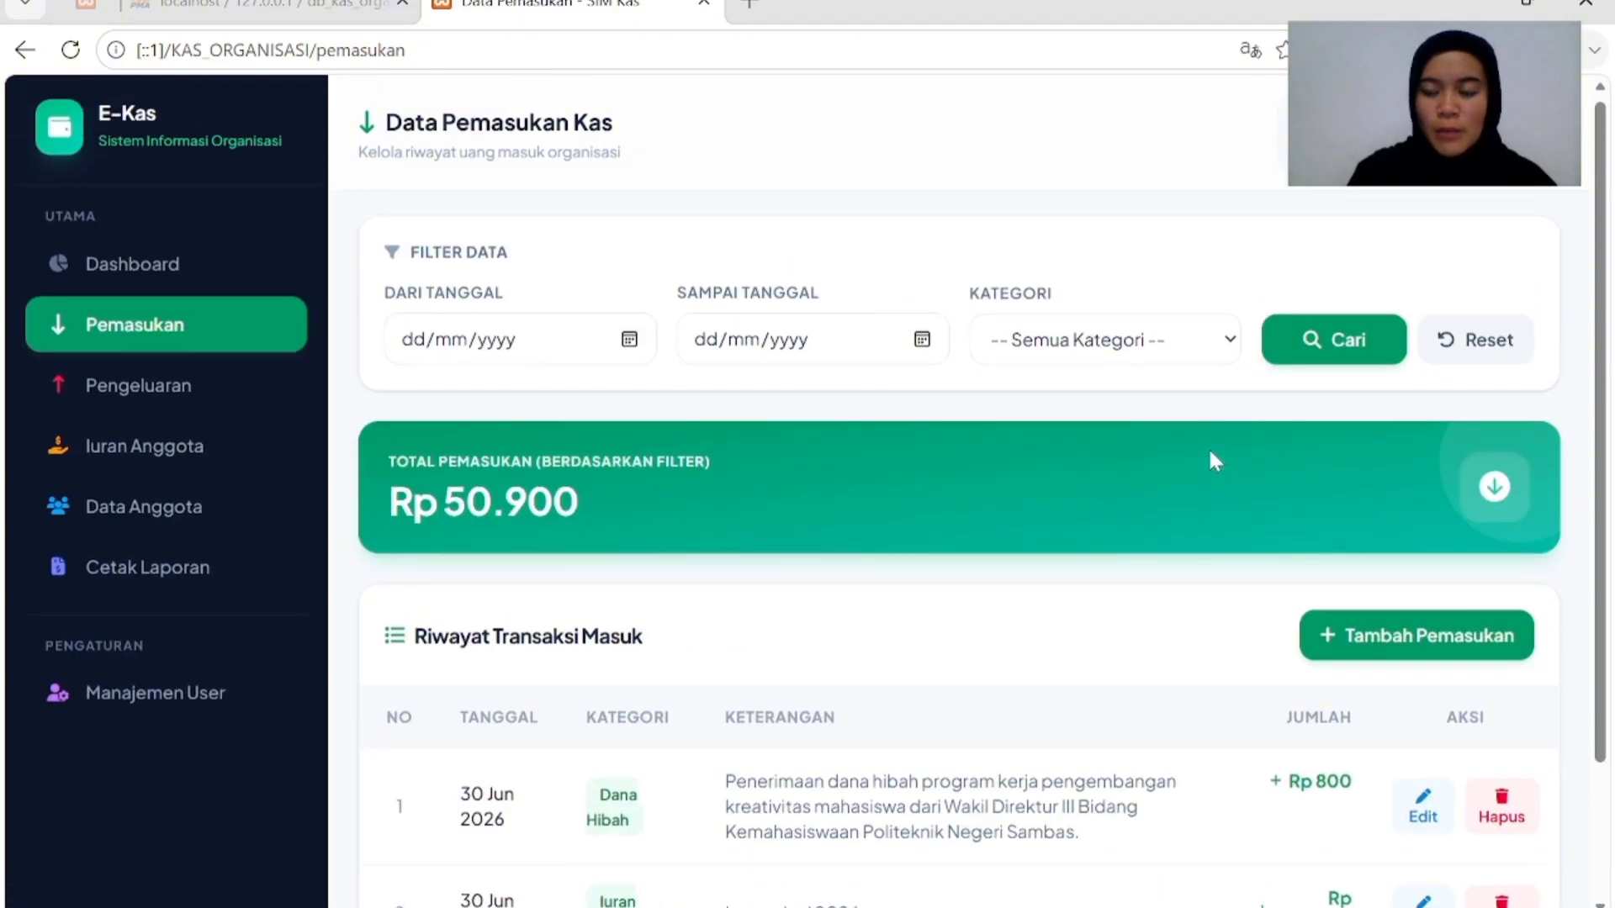
scroll(1211, 454, "down", 2)
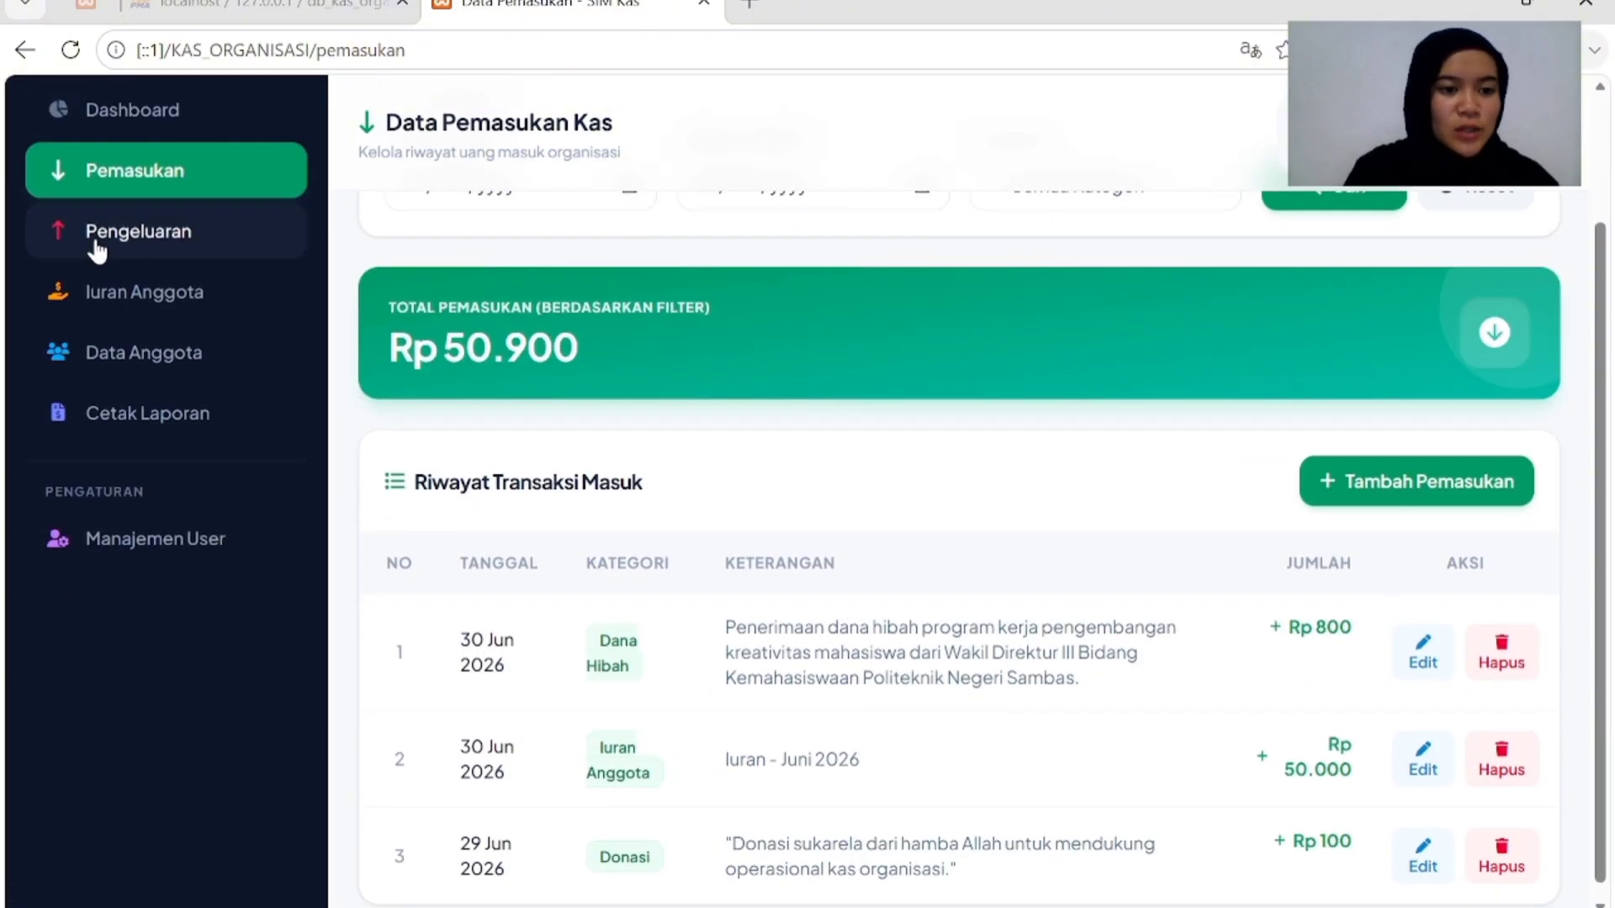
Open Pengeluaran and filter expenses to Konsumsi from 30/06/2026 to 10/07/2026.
left_click(139, 244)
scroll(1137, 723, "down", 2)
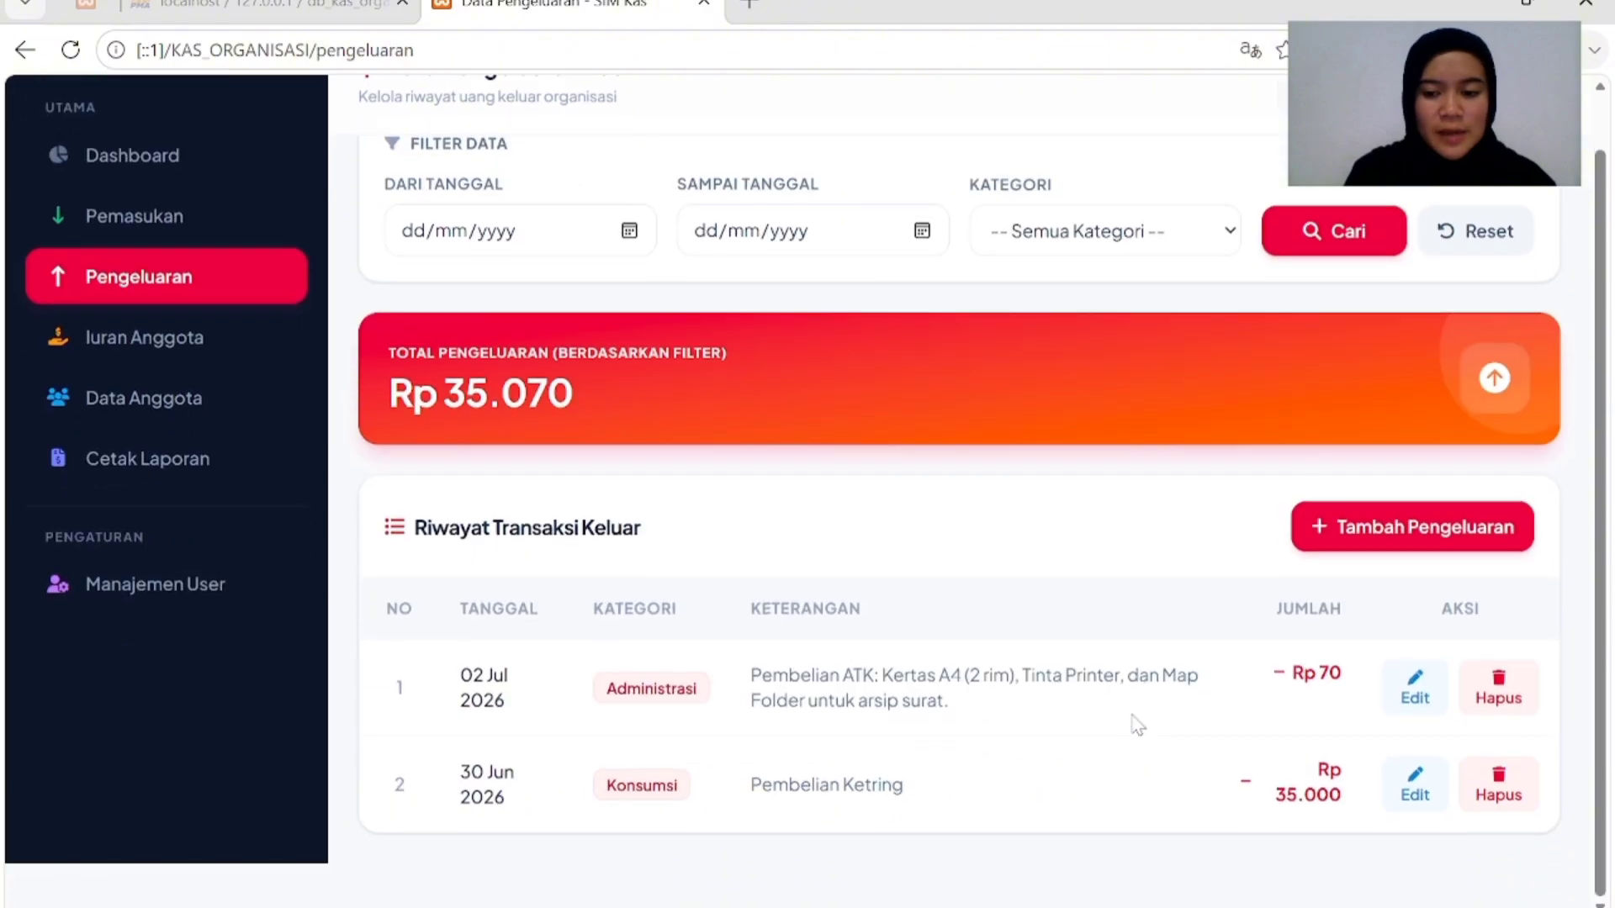
scroll(1137, 725, "up", 1)
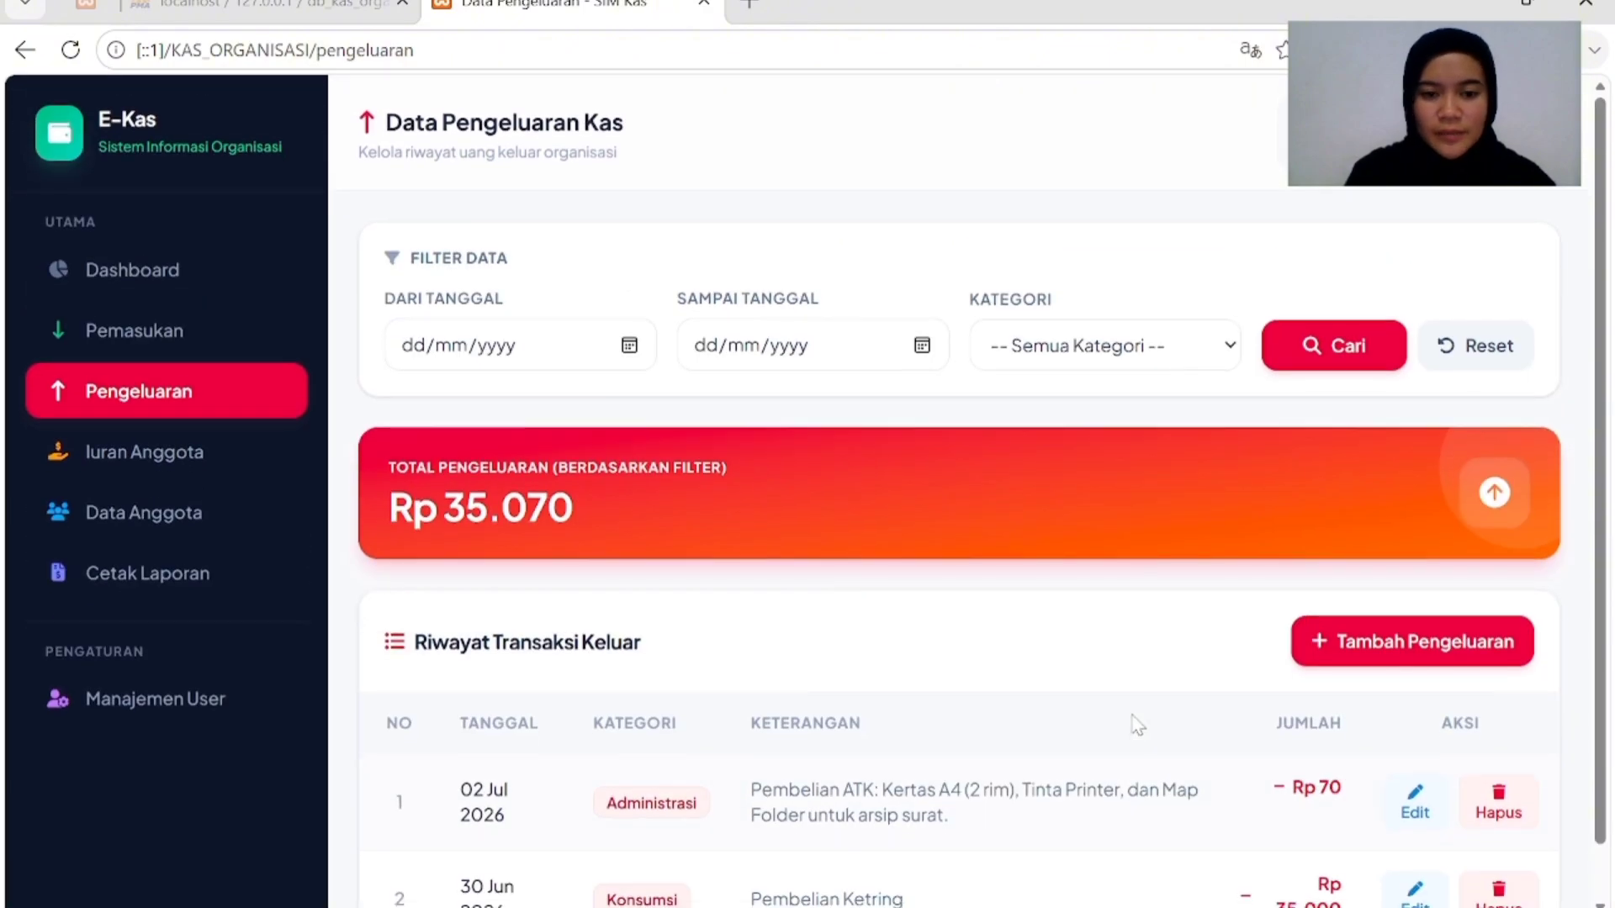
left_click(514, 357)
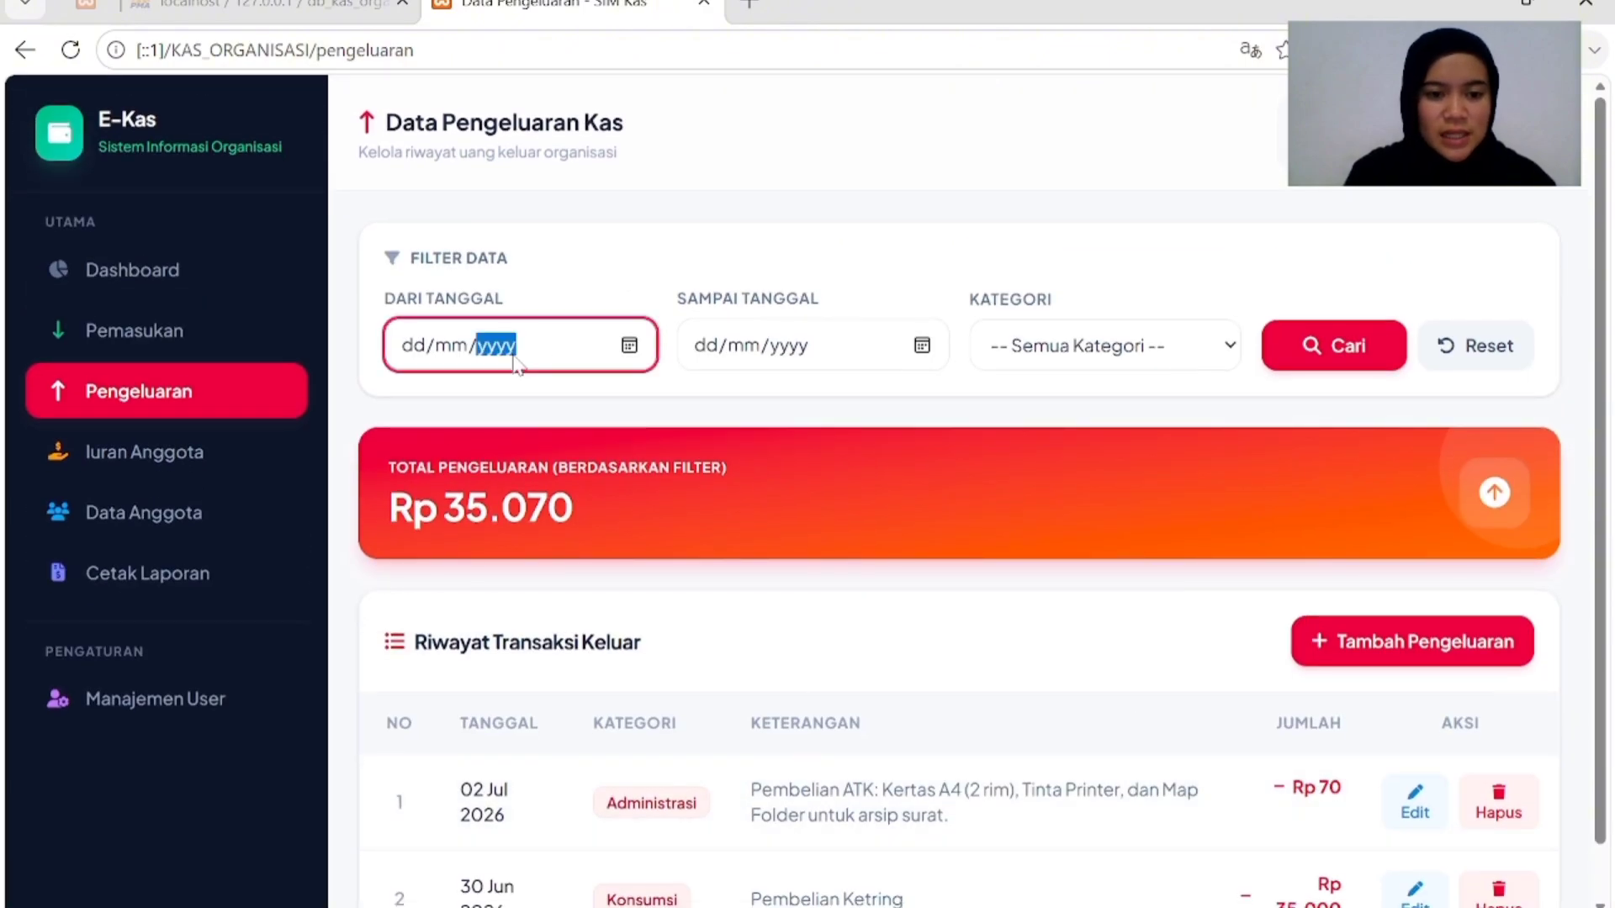
left_click(634, 349)
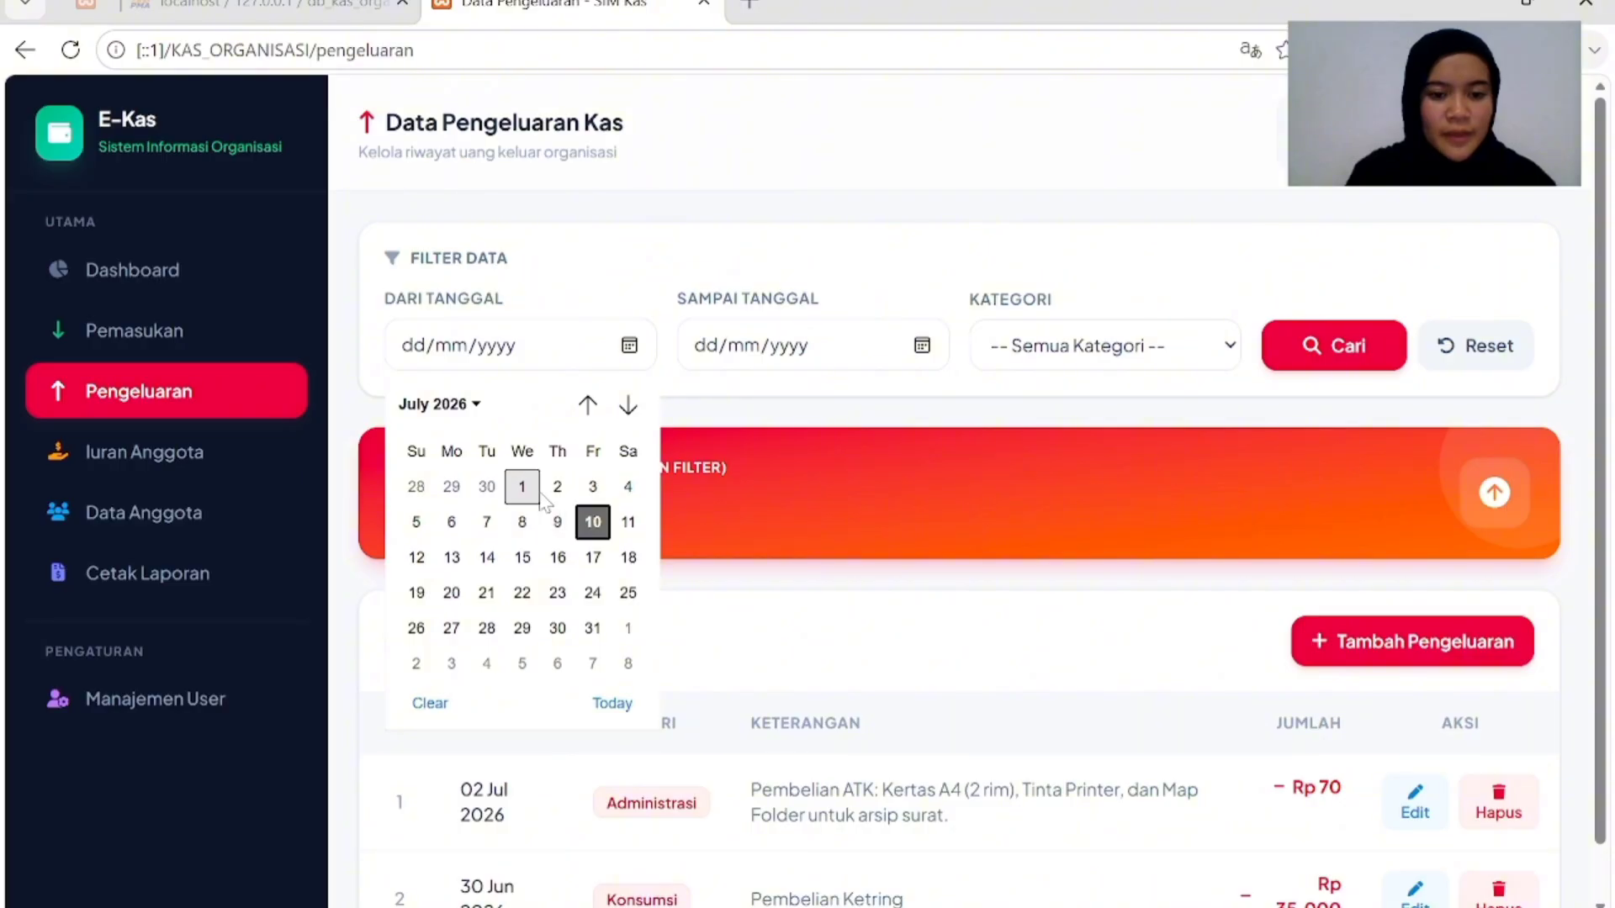
left_click(487, 488)
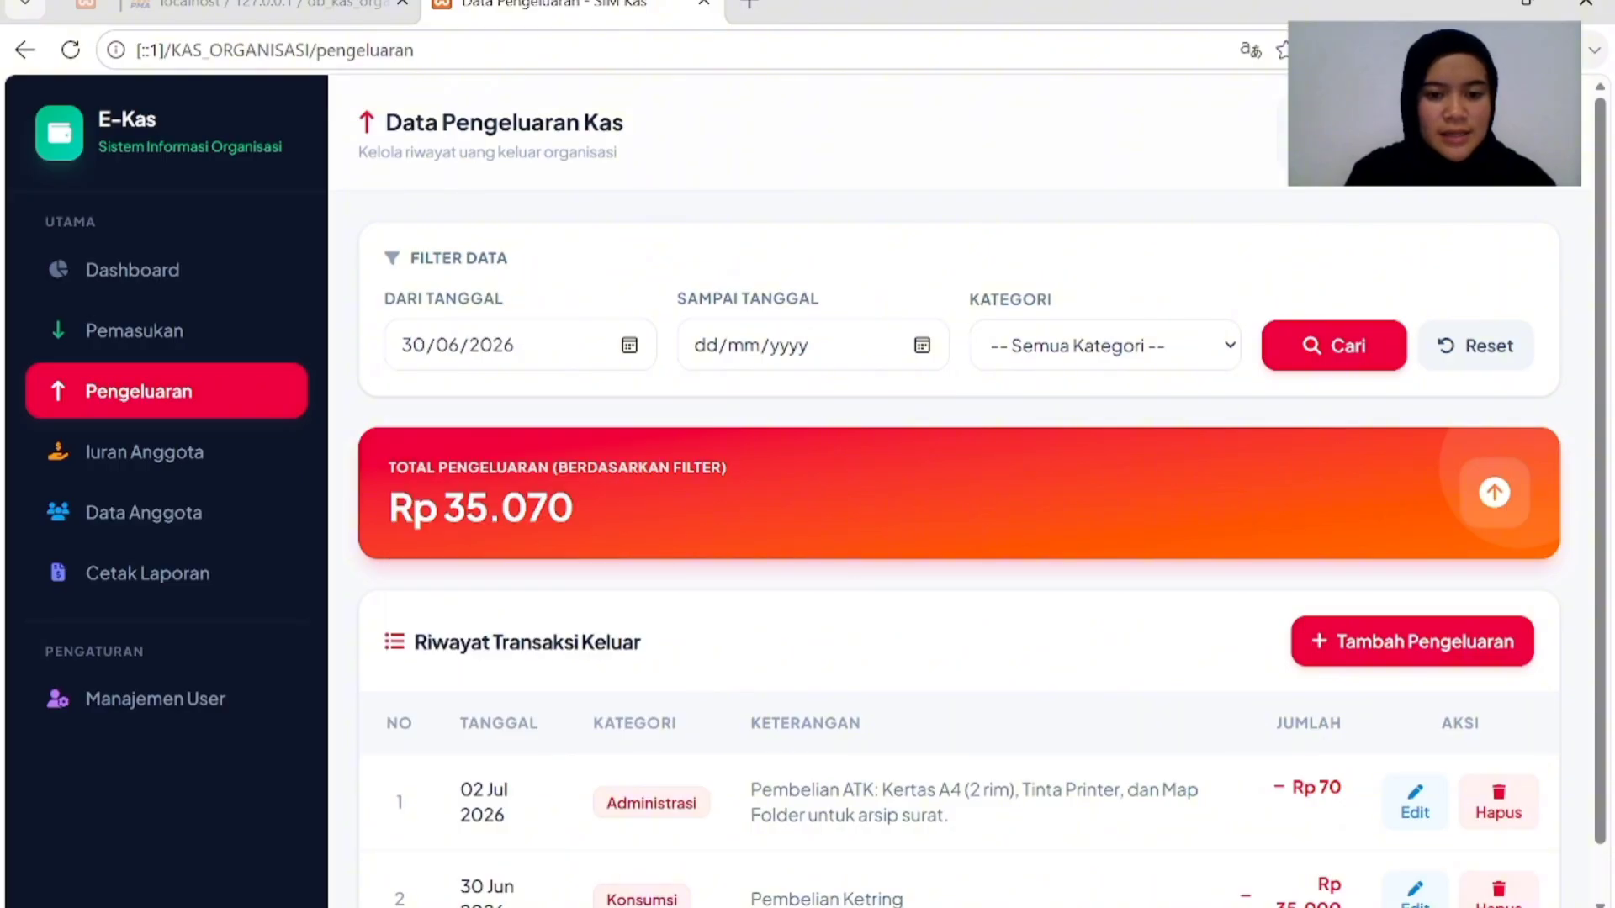
left_click(920, 350)
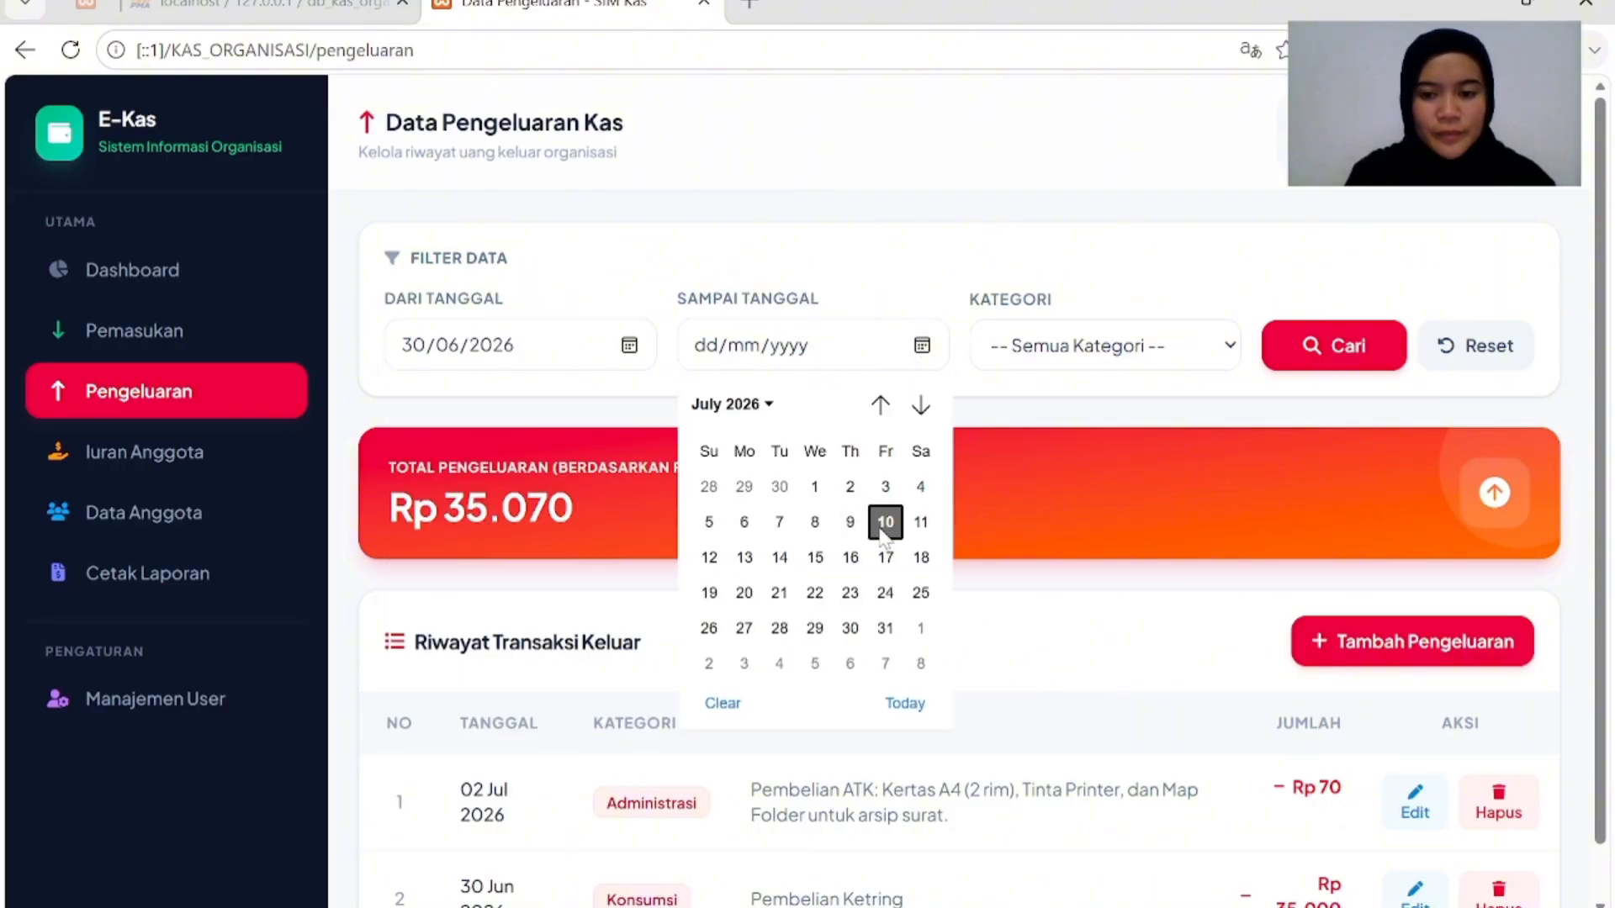
left_click(886, 522)
left_click(1219, 351)
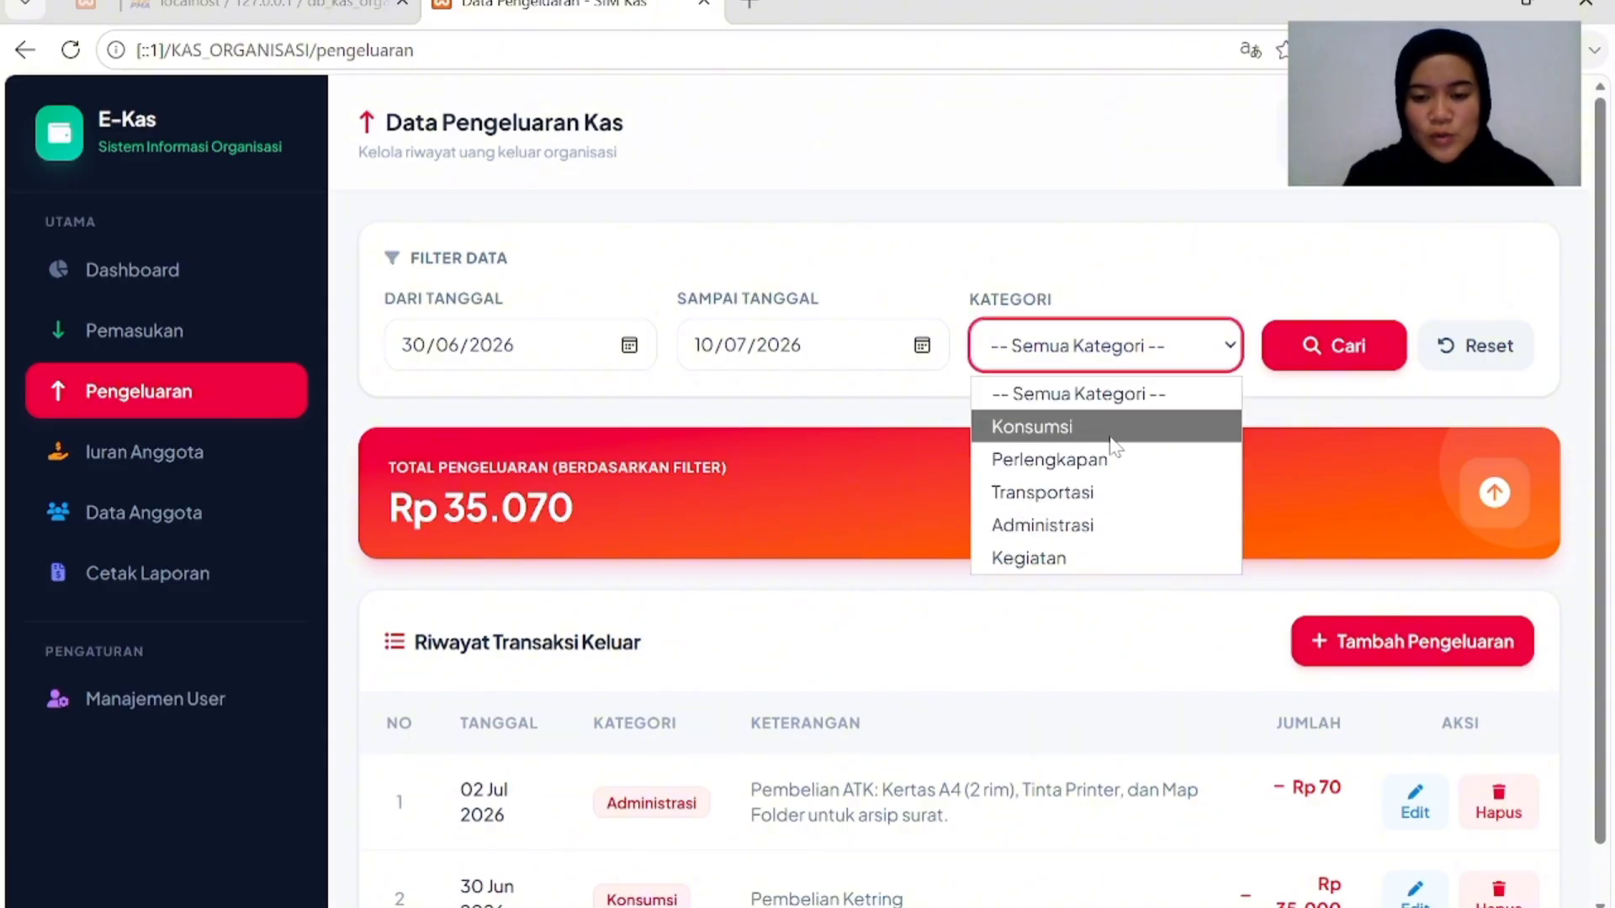
left_click(1105, 429)
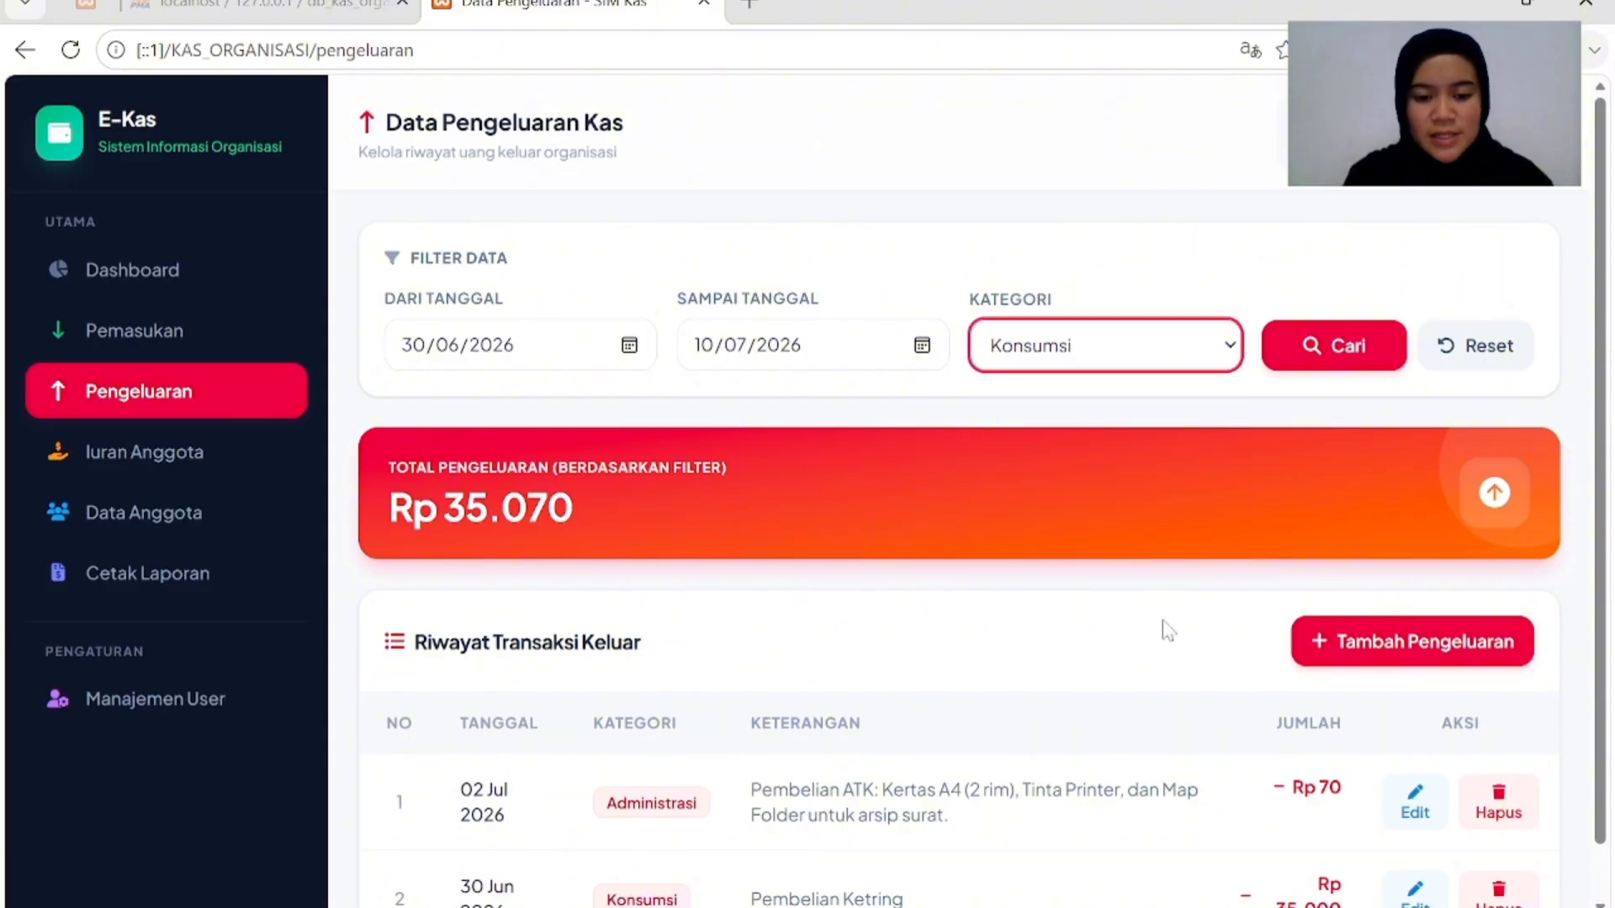
left_click(1344, 346)
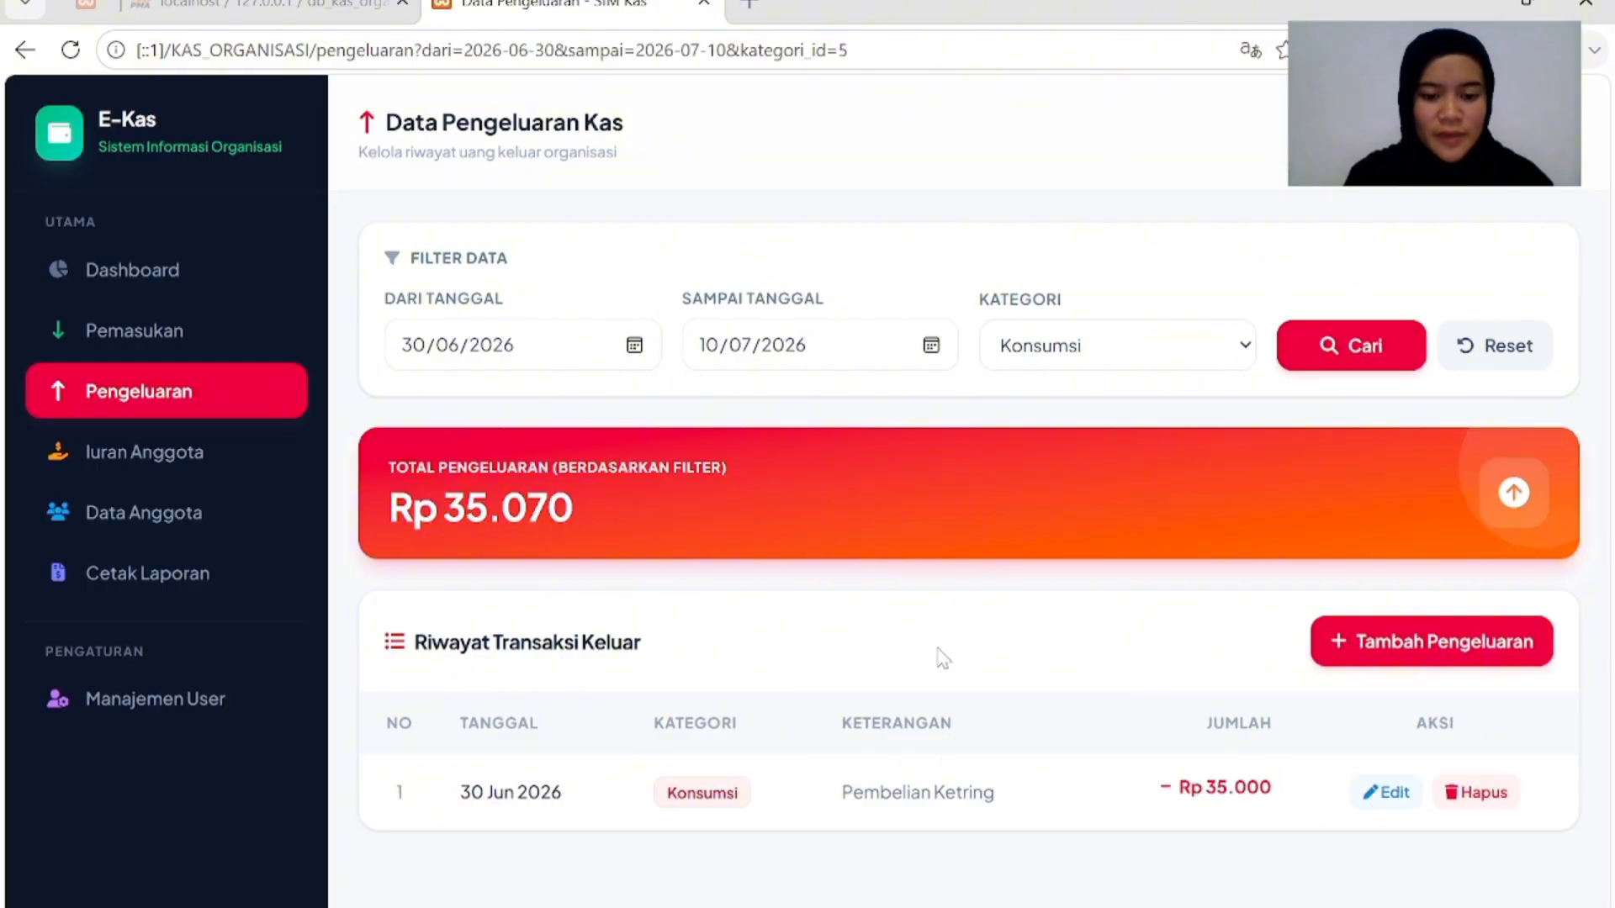
Review the filtered Konsumsi expenses, then reset the filter to list all expenses.
scroll(929, 660, "down", 1)
scroll(929, 661, "up", 1)
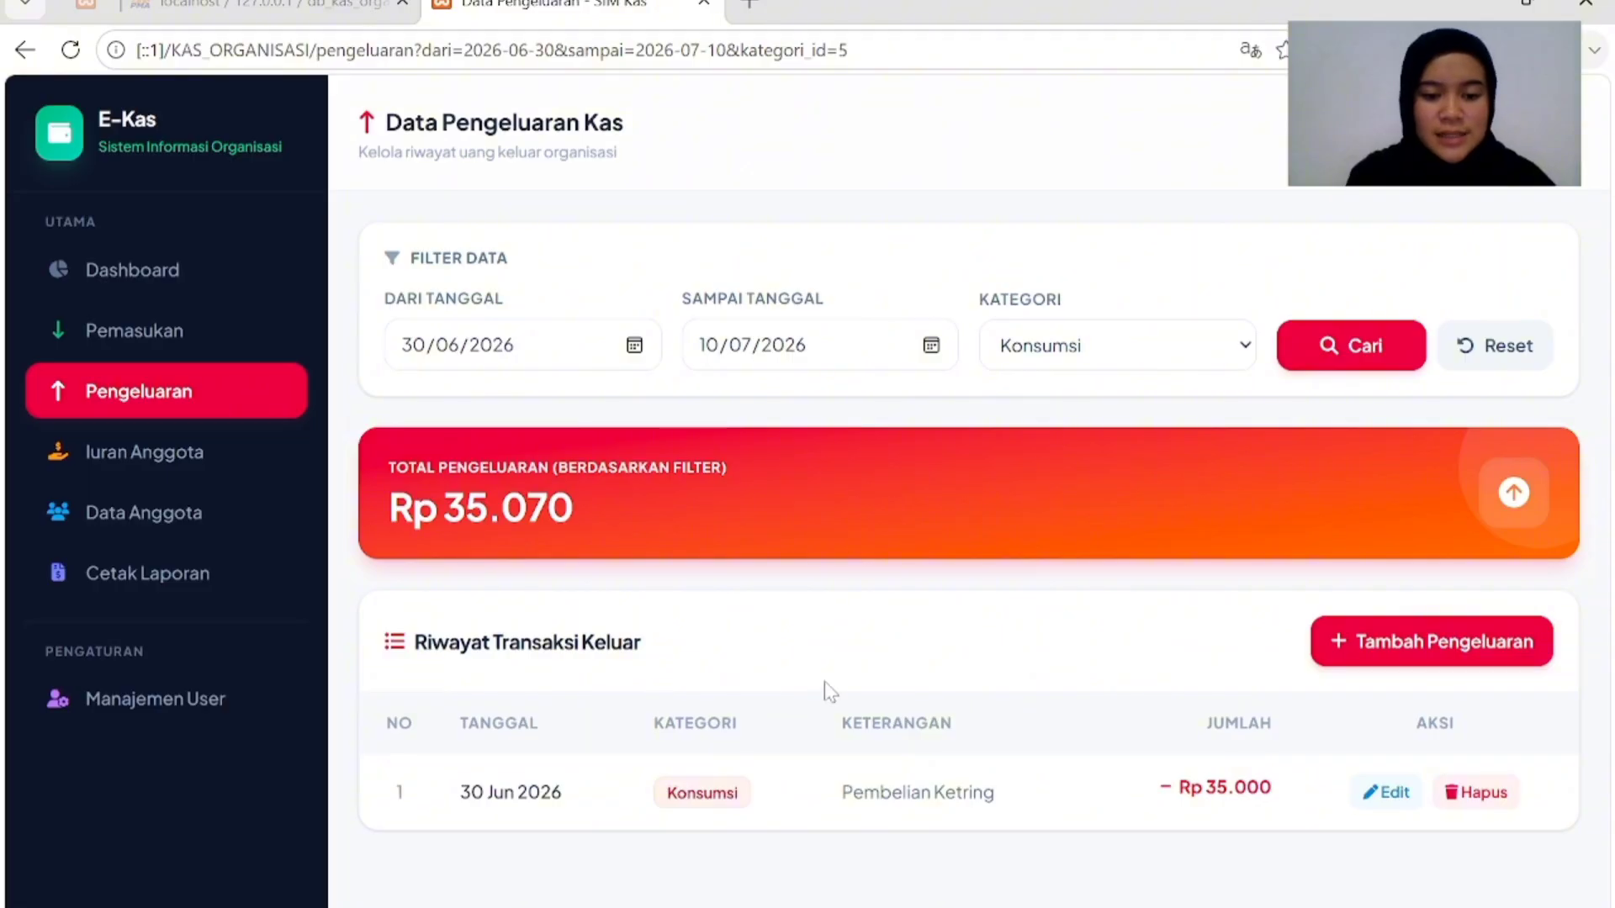
scroll(825, 688, "down", 1)
scroll(1047, 572, "up", 1)
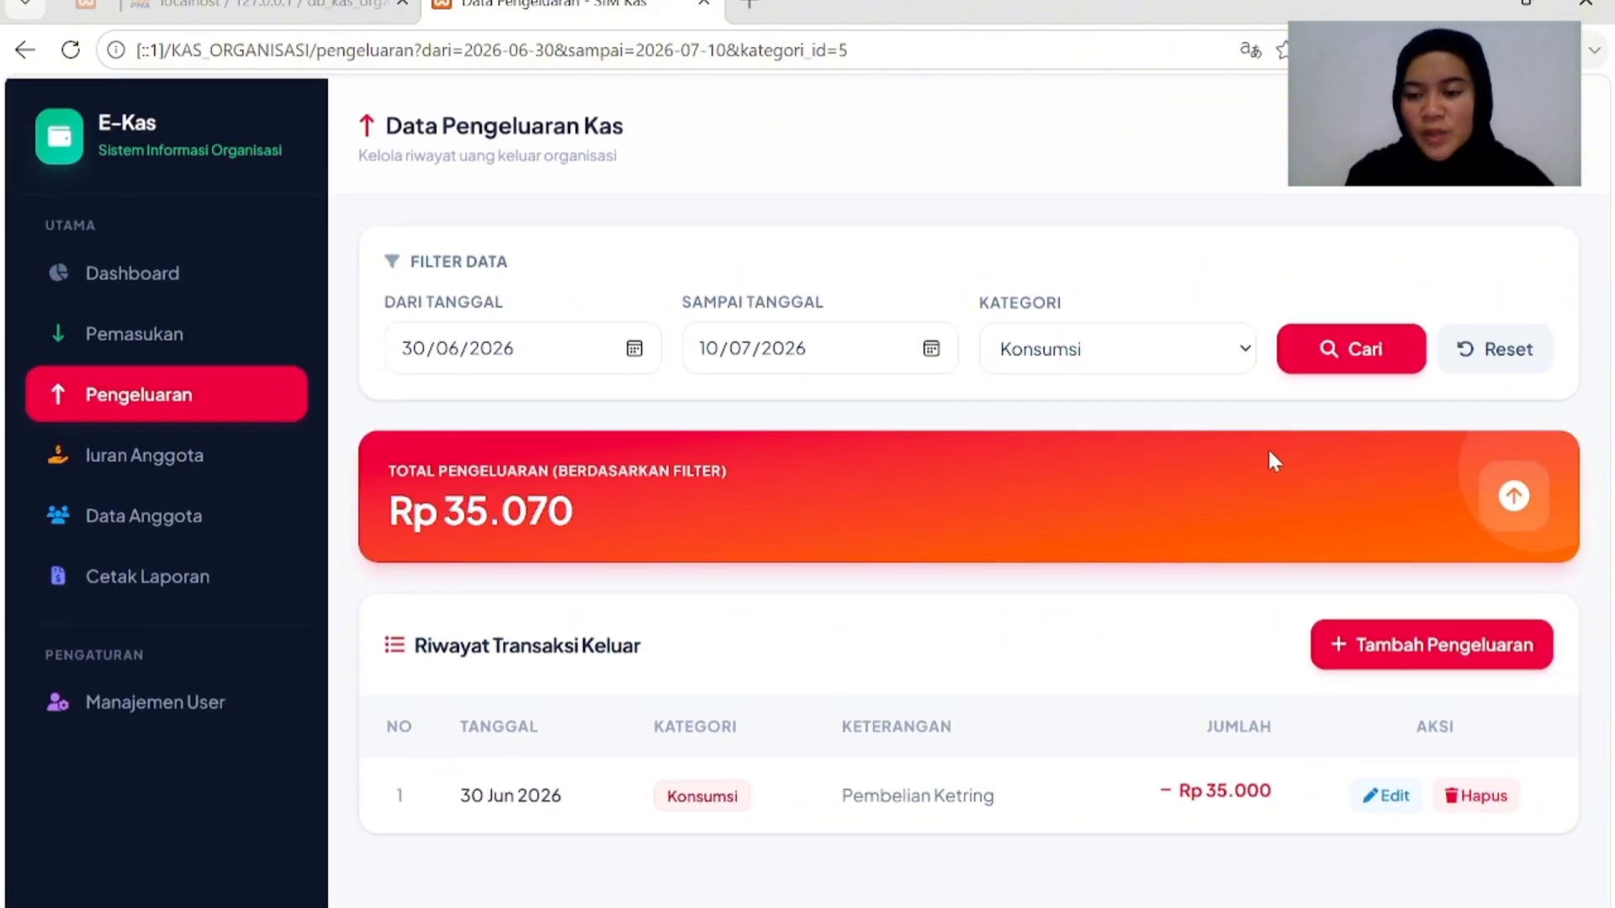
left_click(1501, 353)
scroll(1099, 677, "down", 1)
scroll(1099, 677, "up", 1)
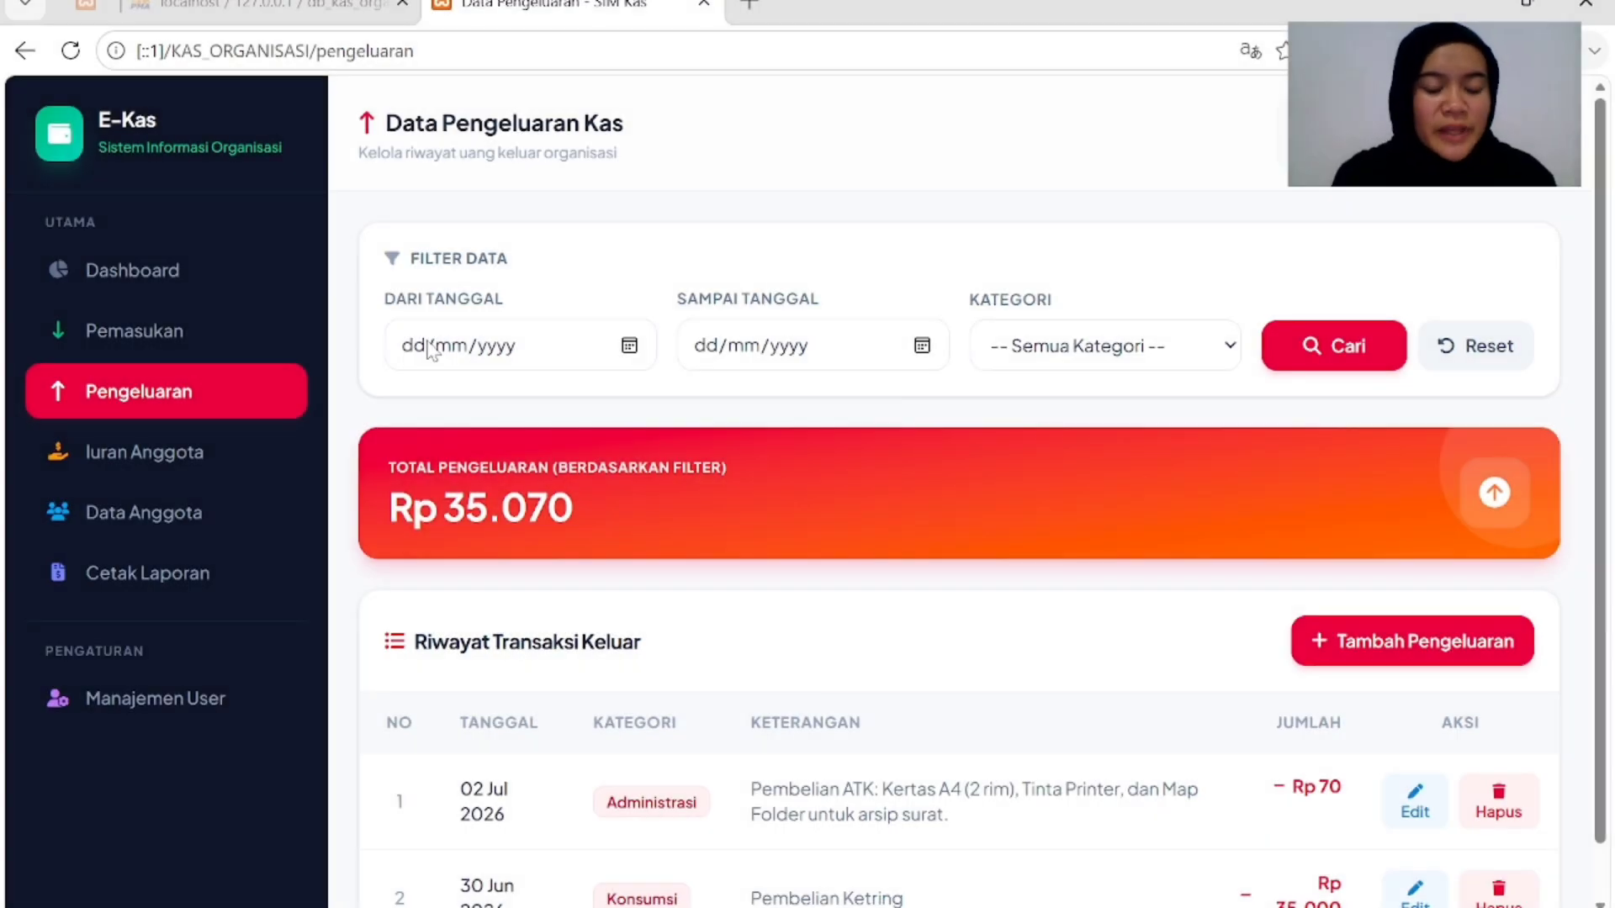
Open the Cetak Laporan cash recap report page and look it over.
left_click(207, 588)
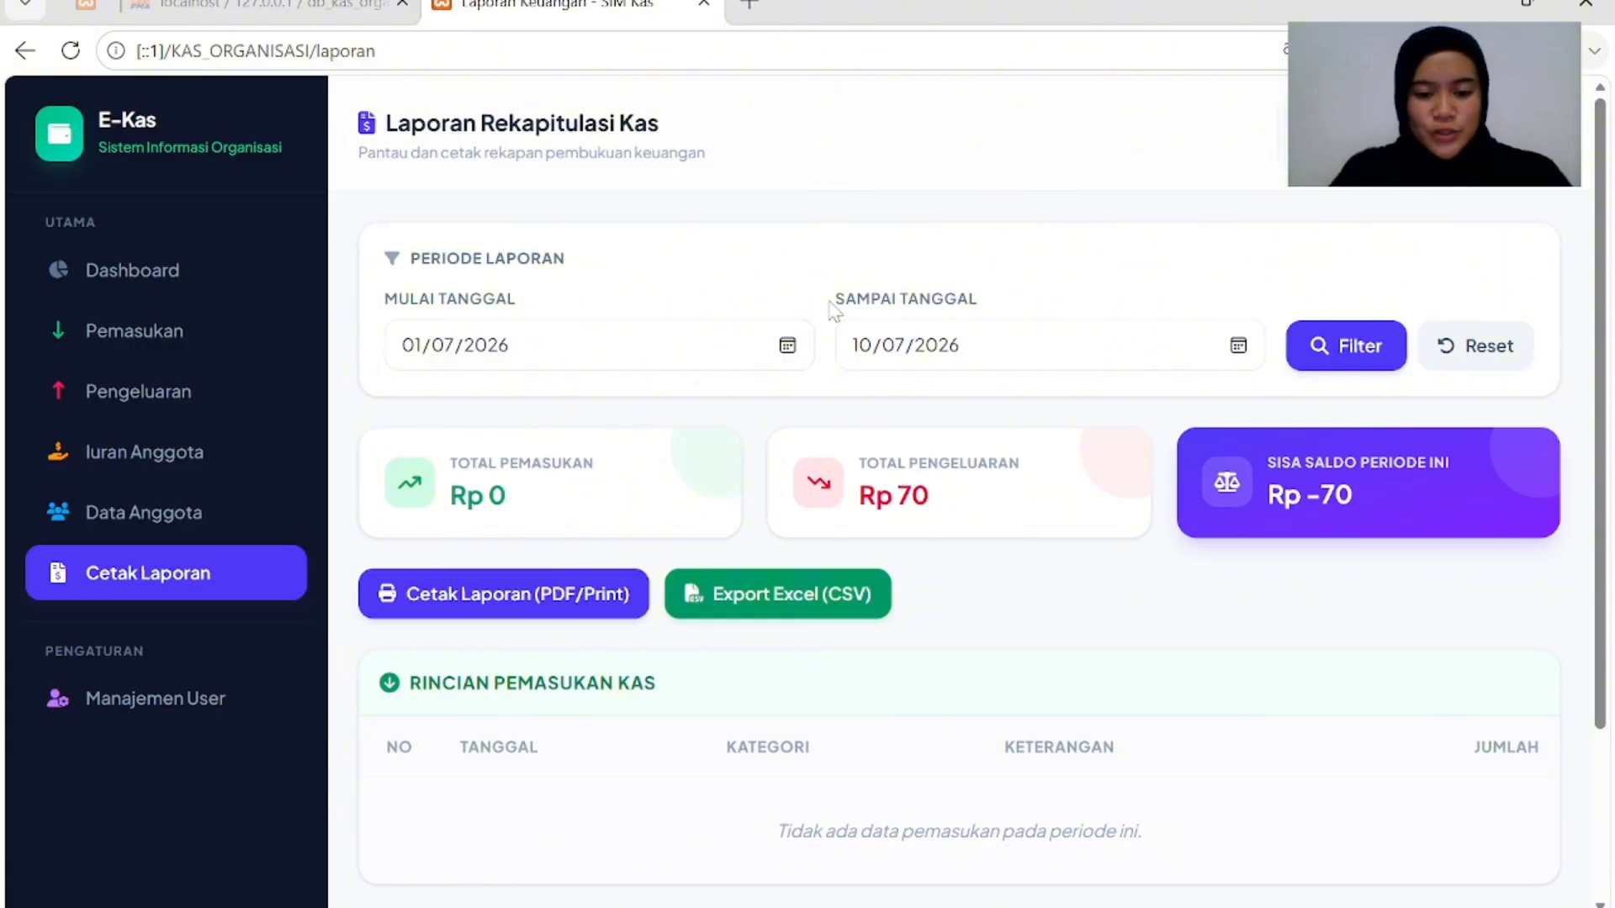
scroll(981, 628, "down", 3)
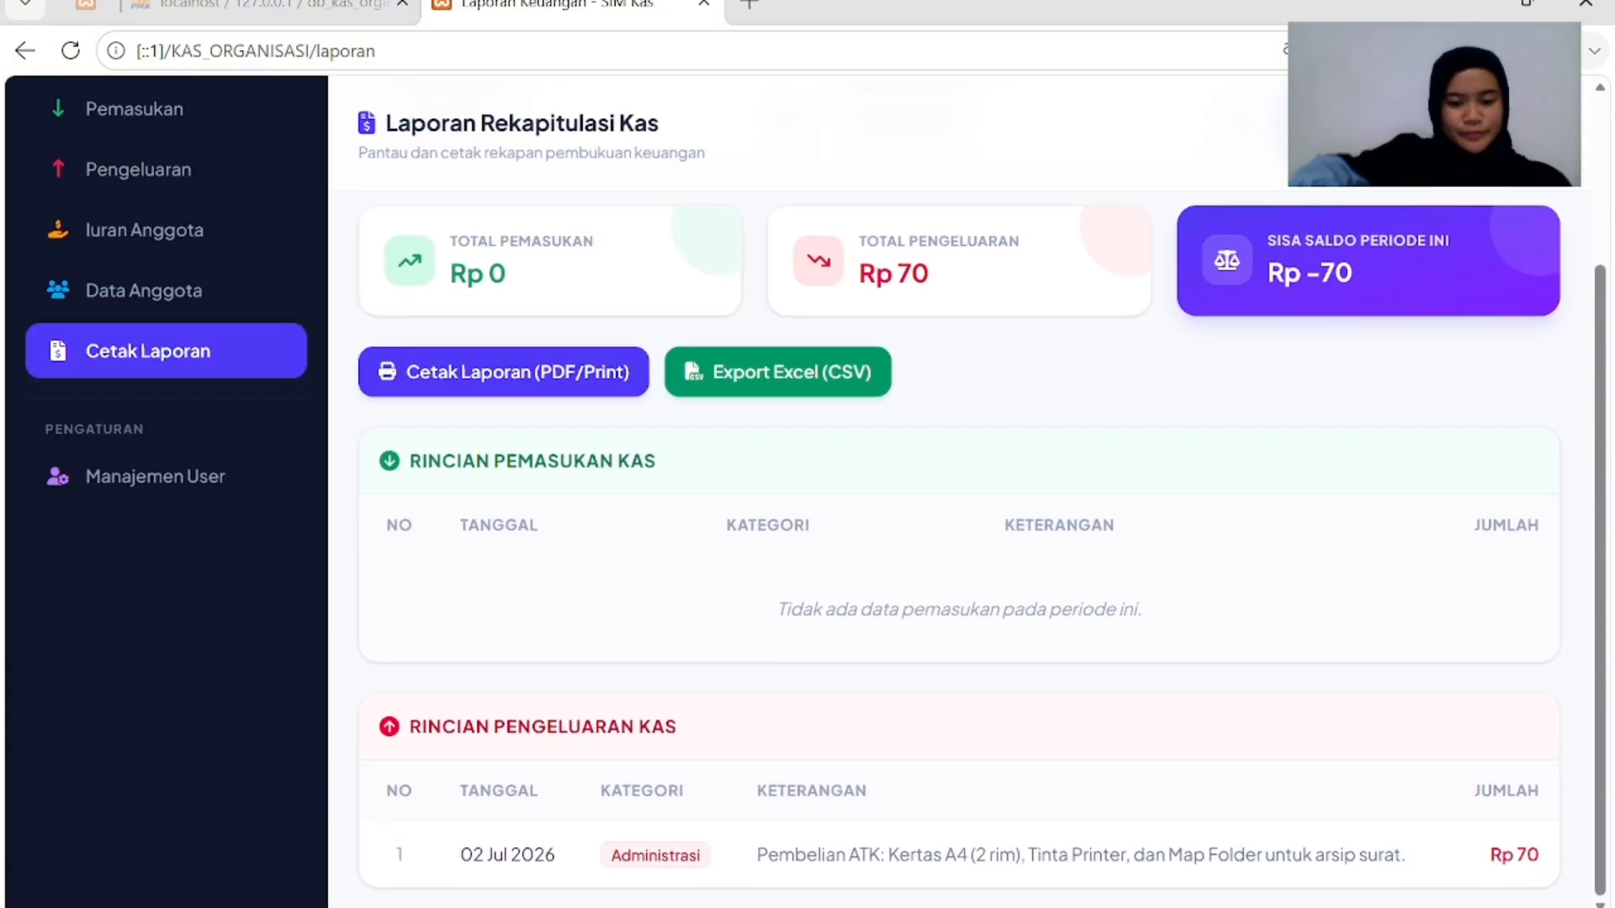
scroll(980, 628, "up", 3)
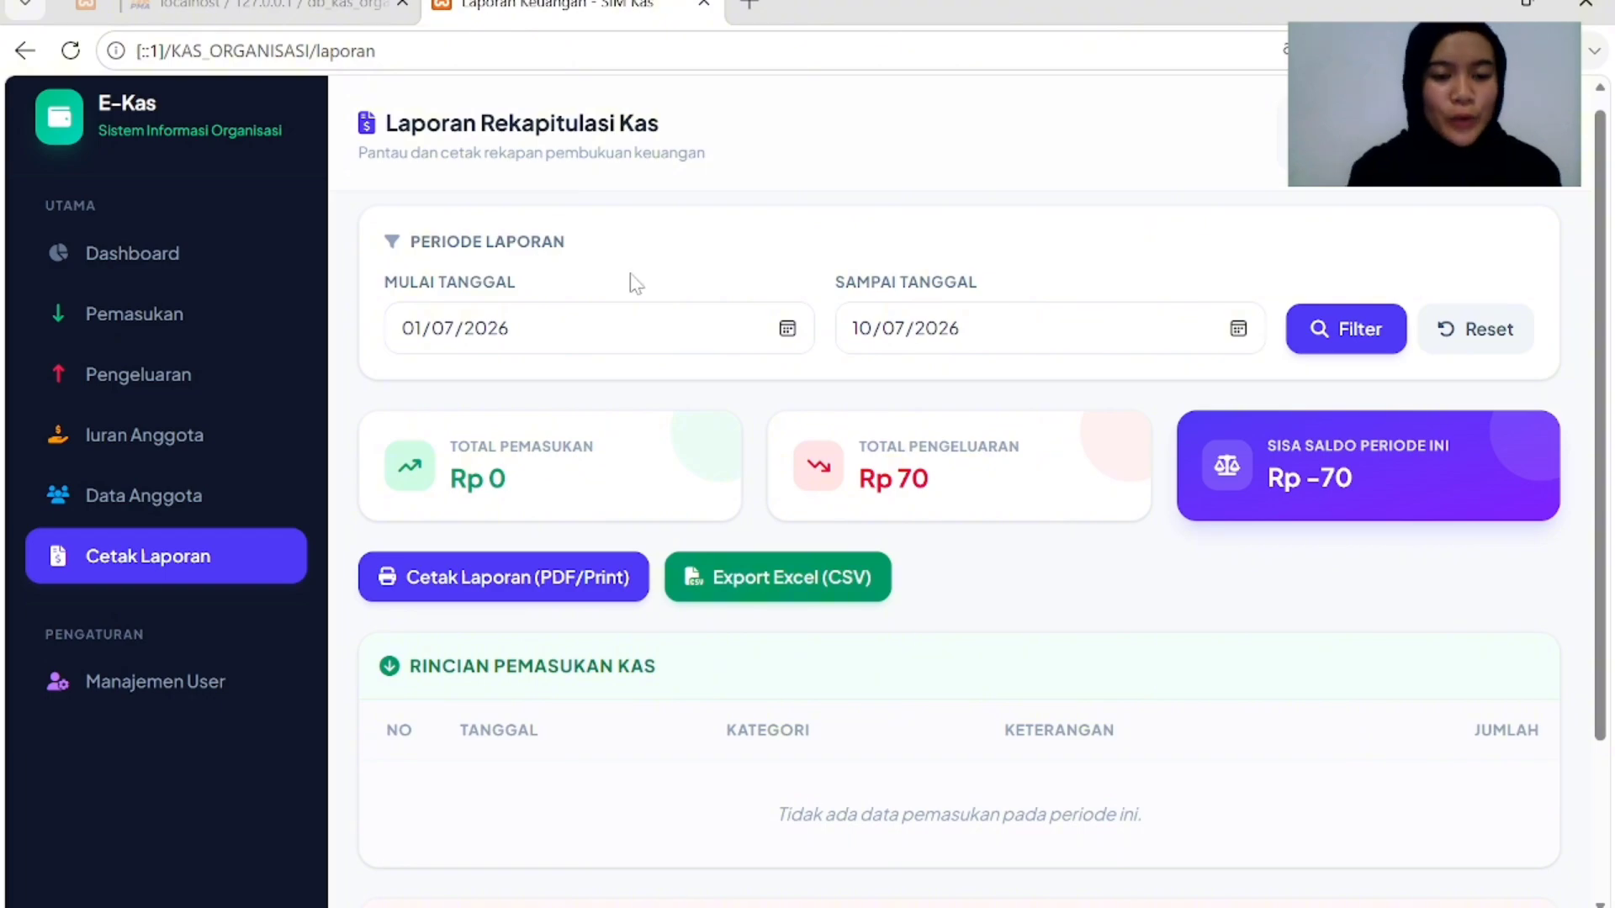
Filter the report to 30/06/2026–08/07/2026 and scroll through its income and expense tables.
left_click(797, 331)
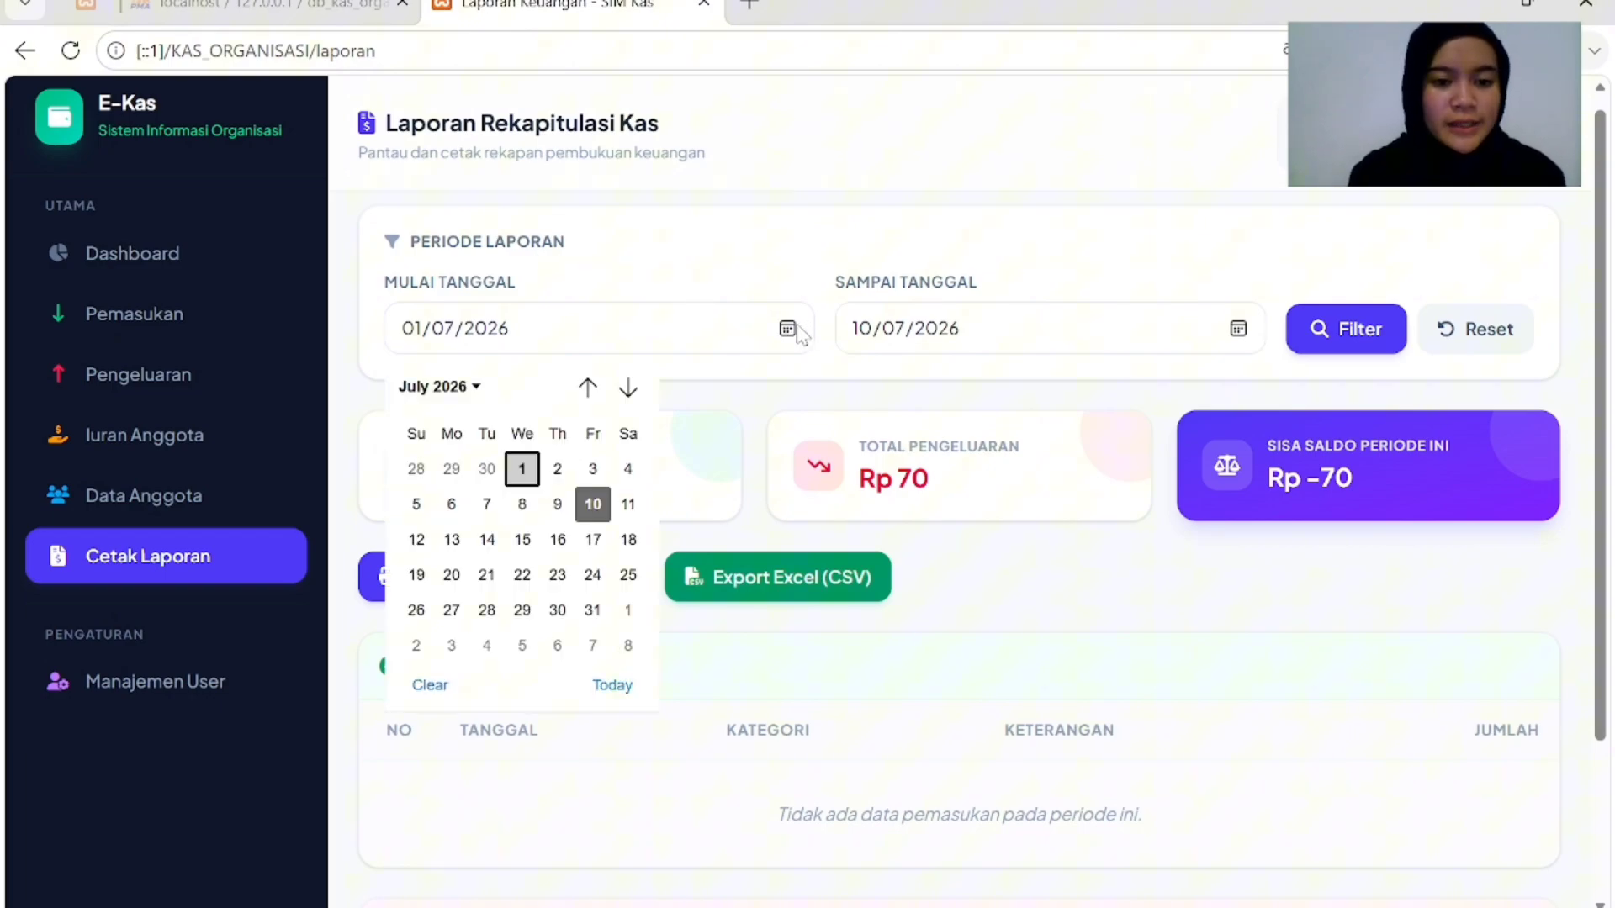
left_click(487, 468)
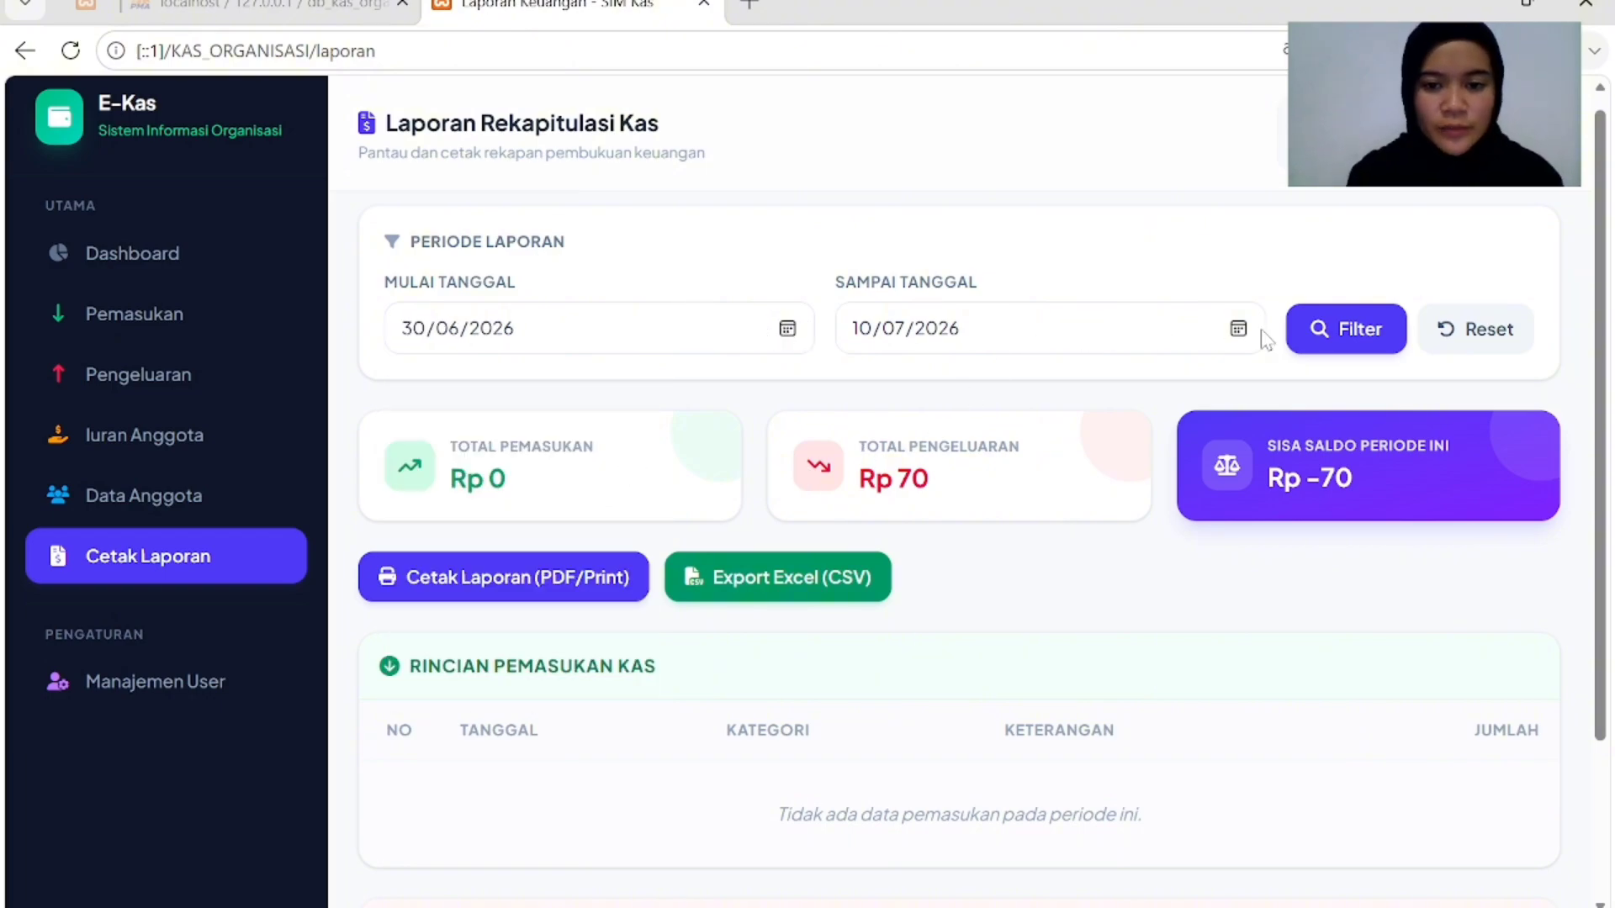
left_click(1238, 329)
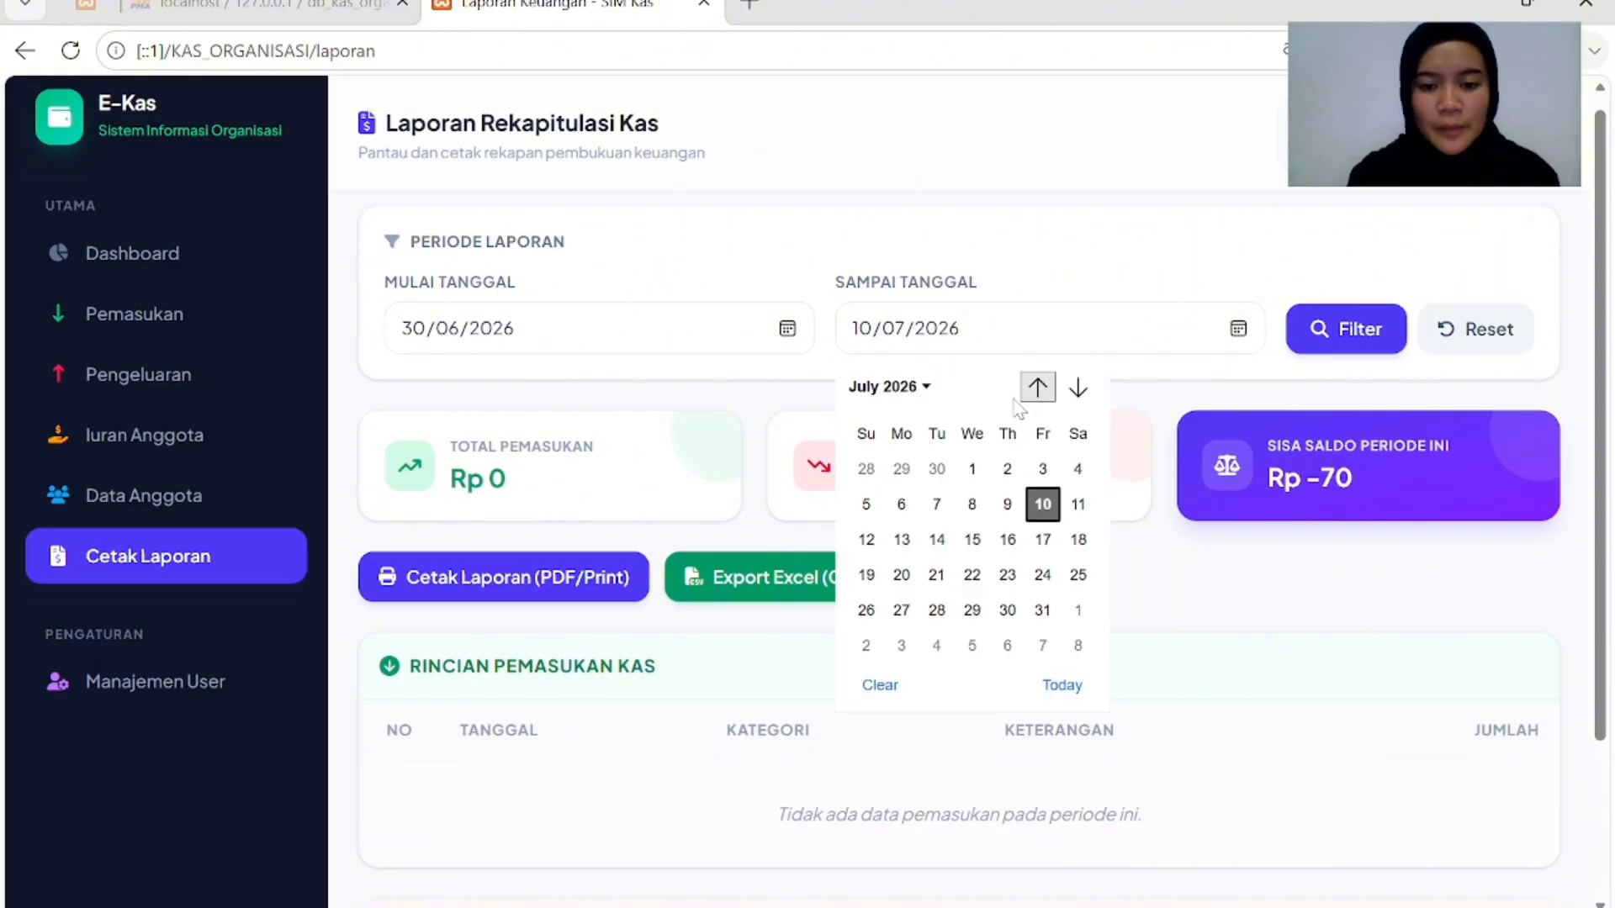
left_click(971, 505)
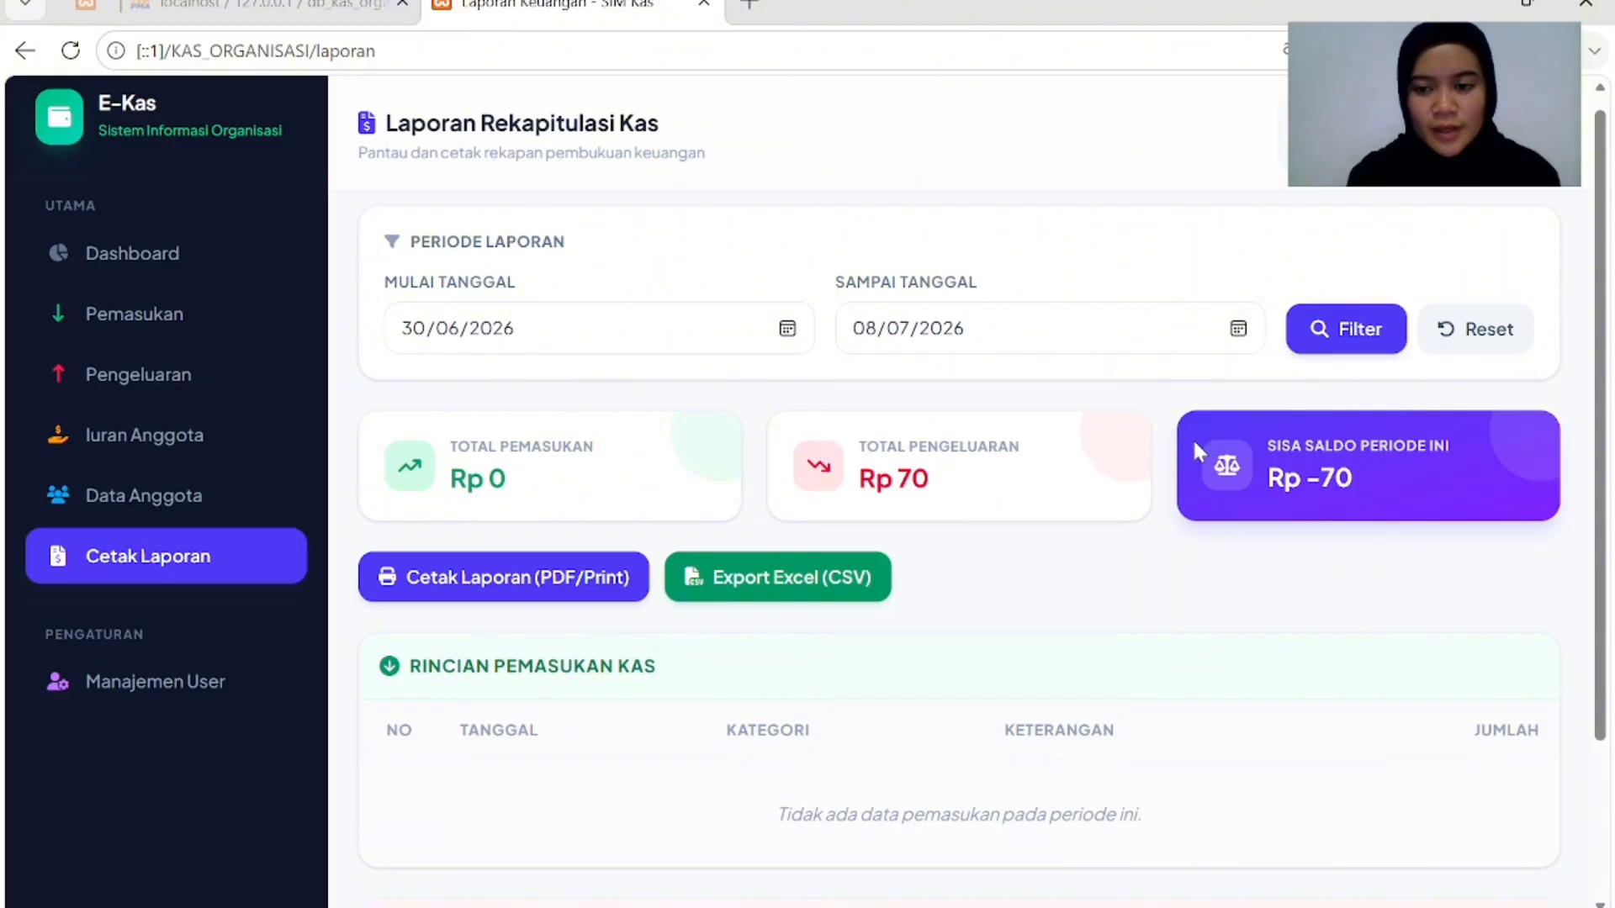
left_click(1353, 341)
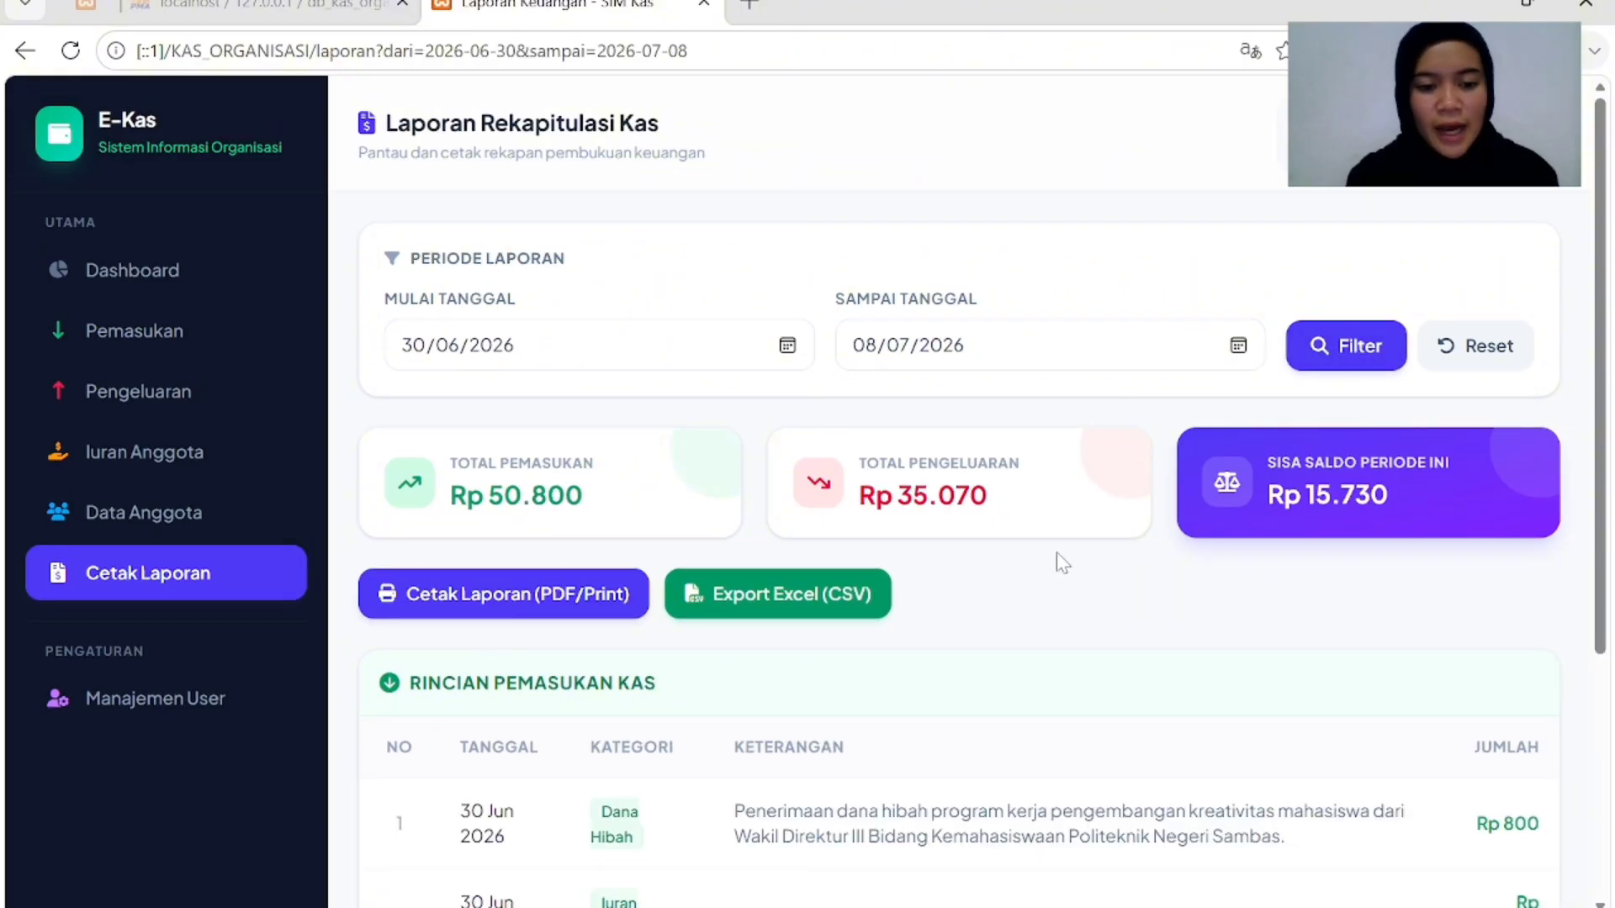
scroll(1056, 555, "down", 3)
scroll(599, 449, "down", 1)
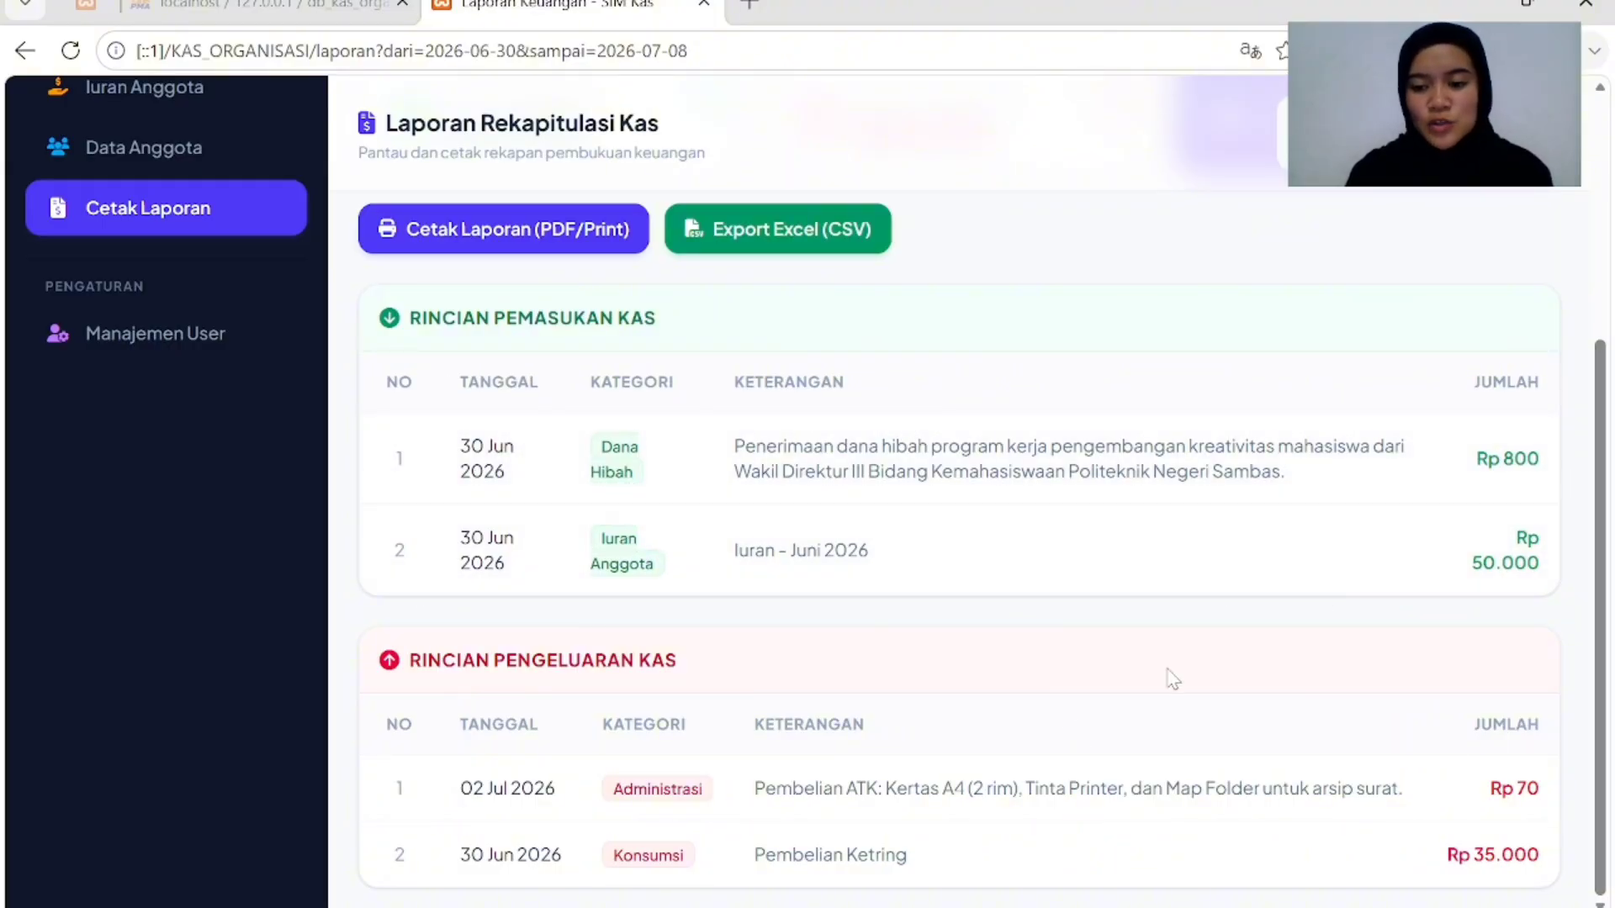
scroll(1173, 679, "up", 2)
scroll(1173, 680, "up", 2)
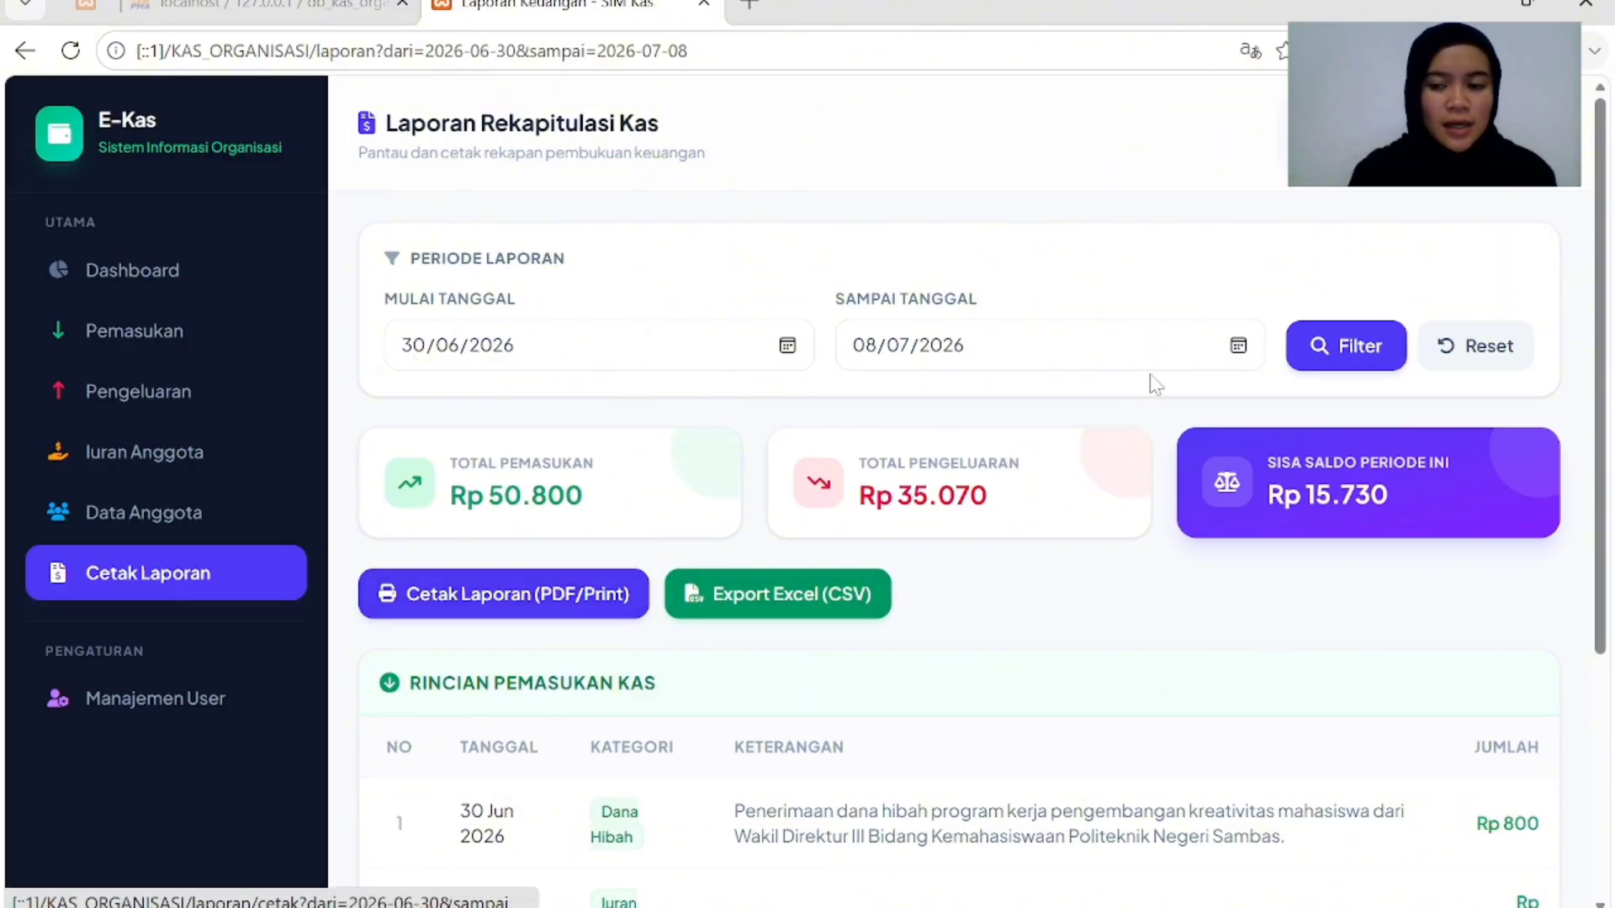
Reset the filter and rerun the recap with start date 30/06/2026 through 10/07/2026.
left_click(1514, 346)
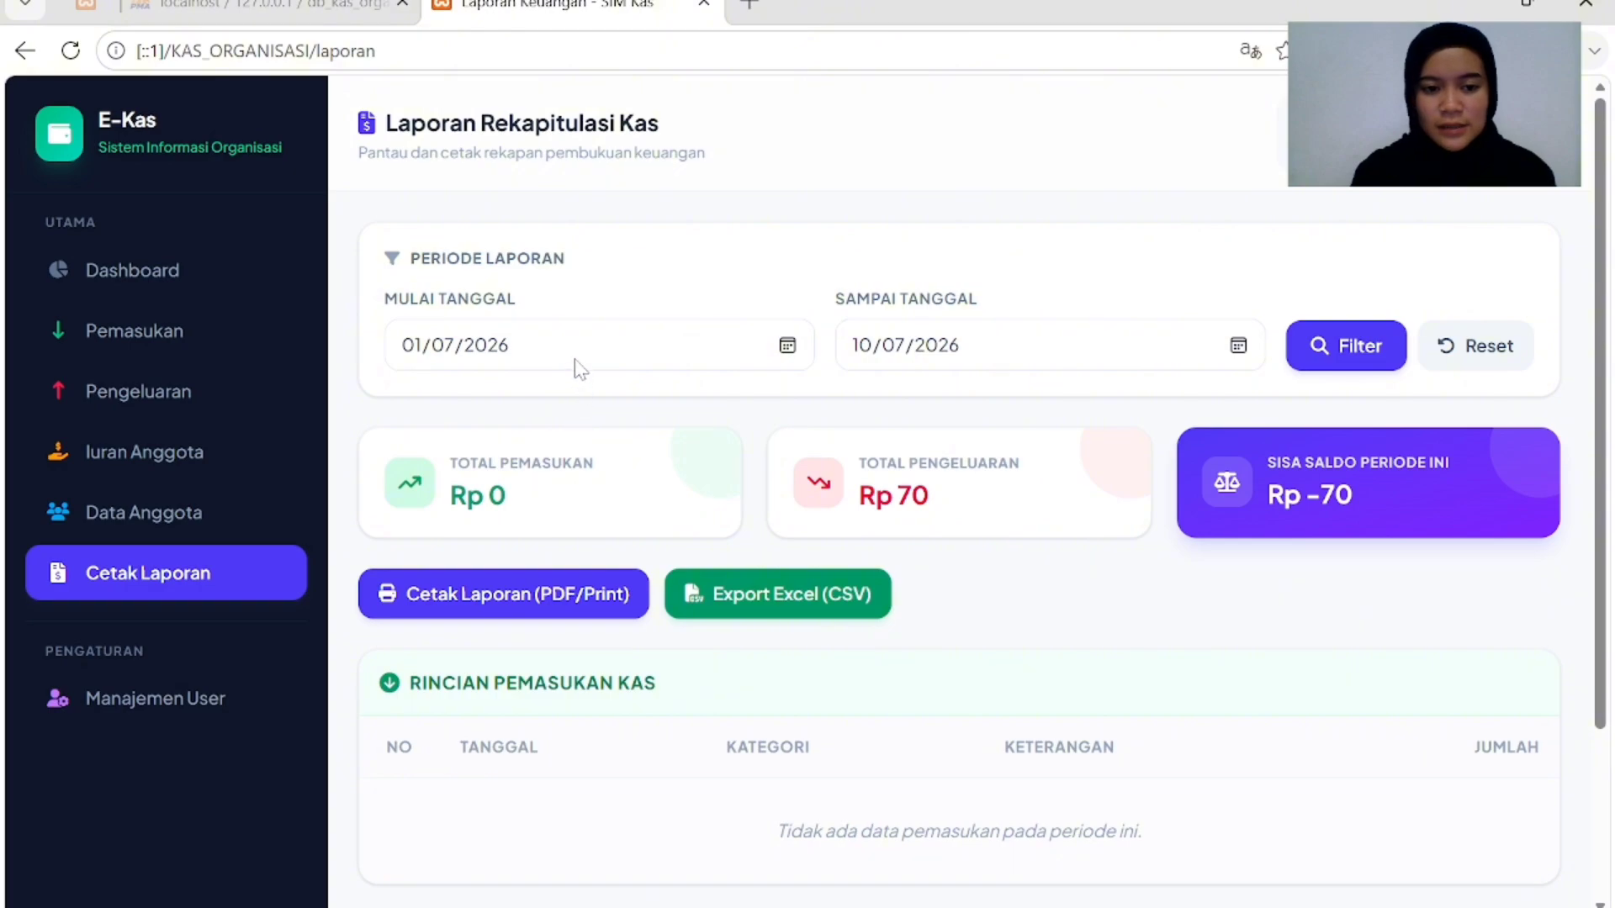
left_click(1340, 345)
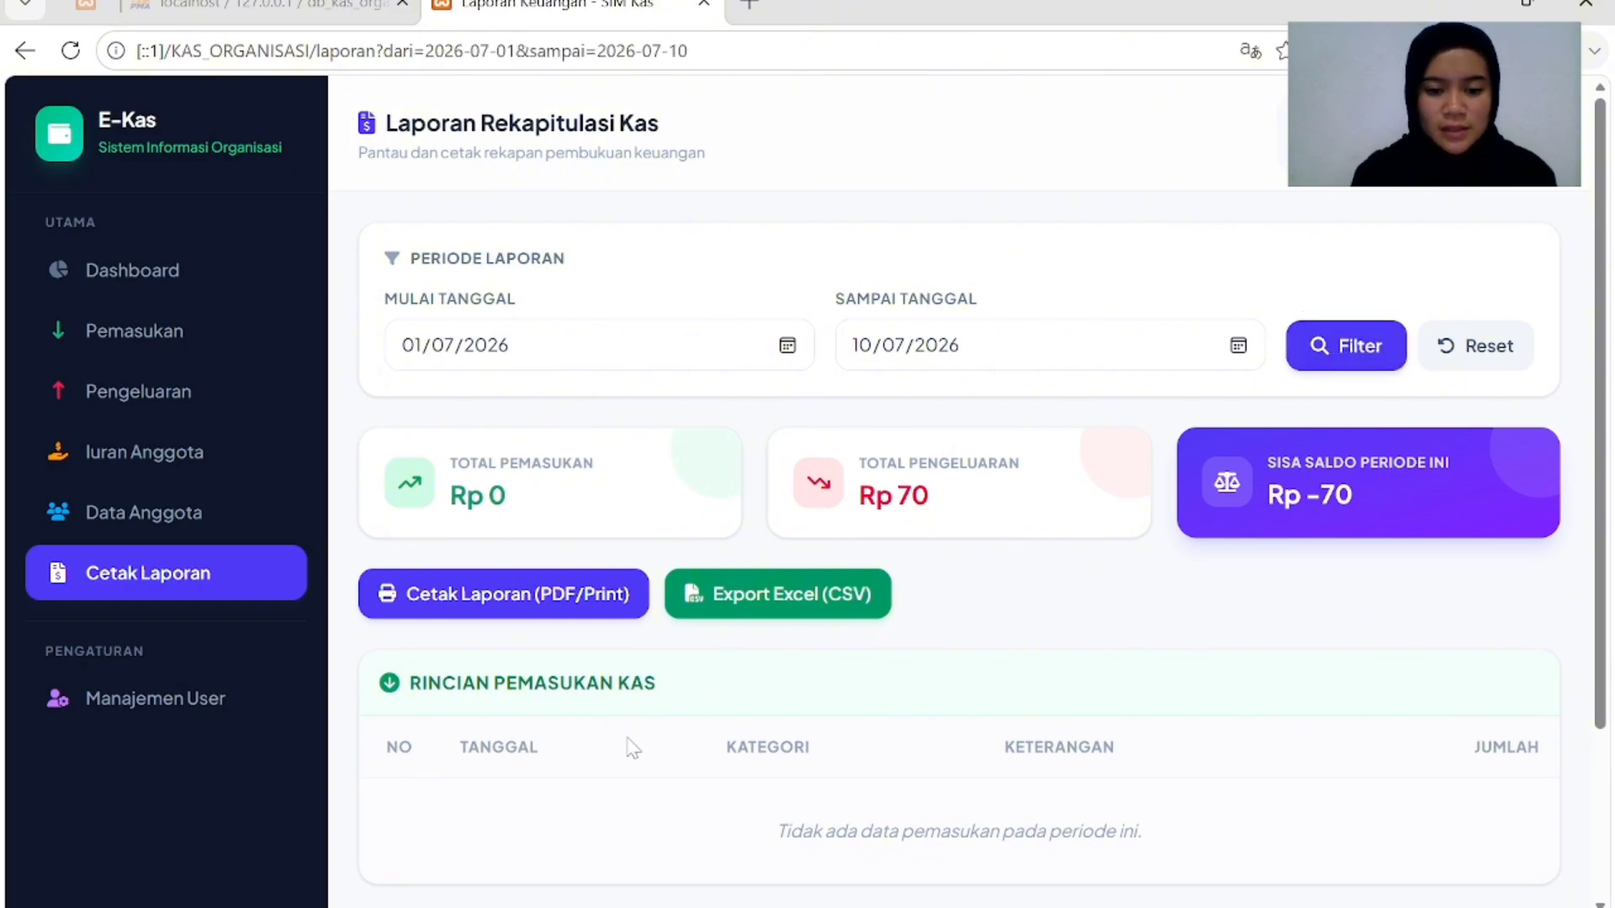
left_click(597, 362)
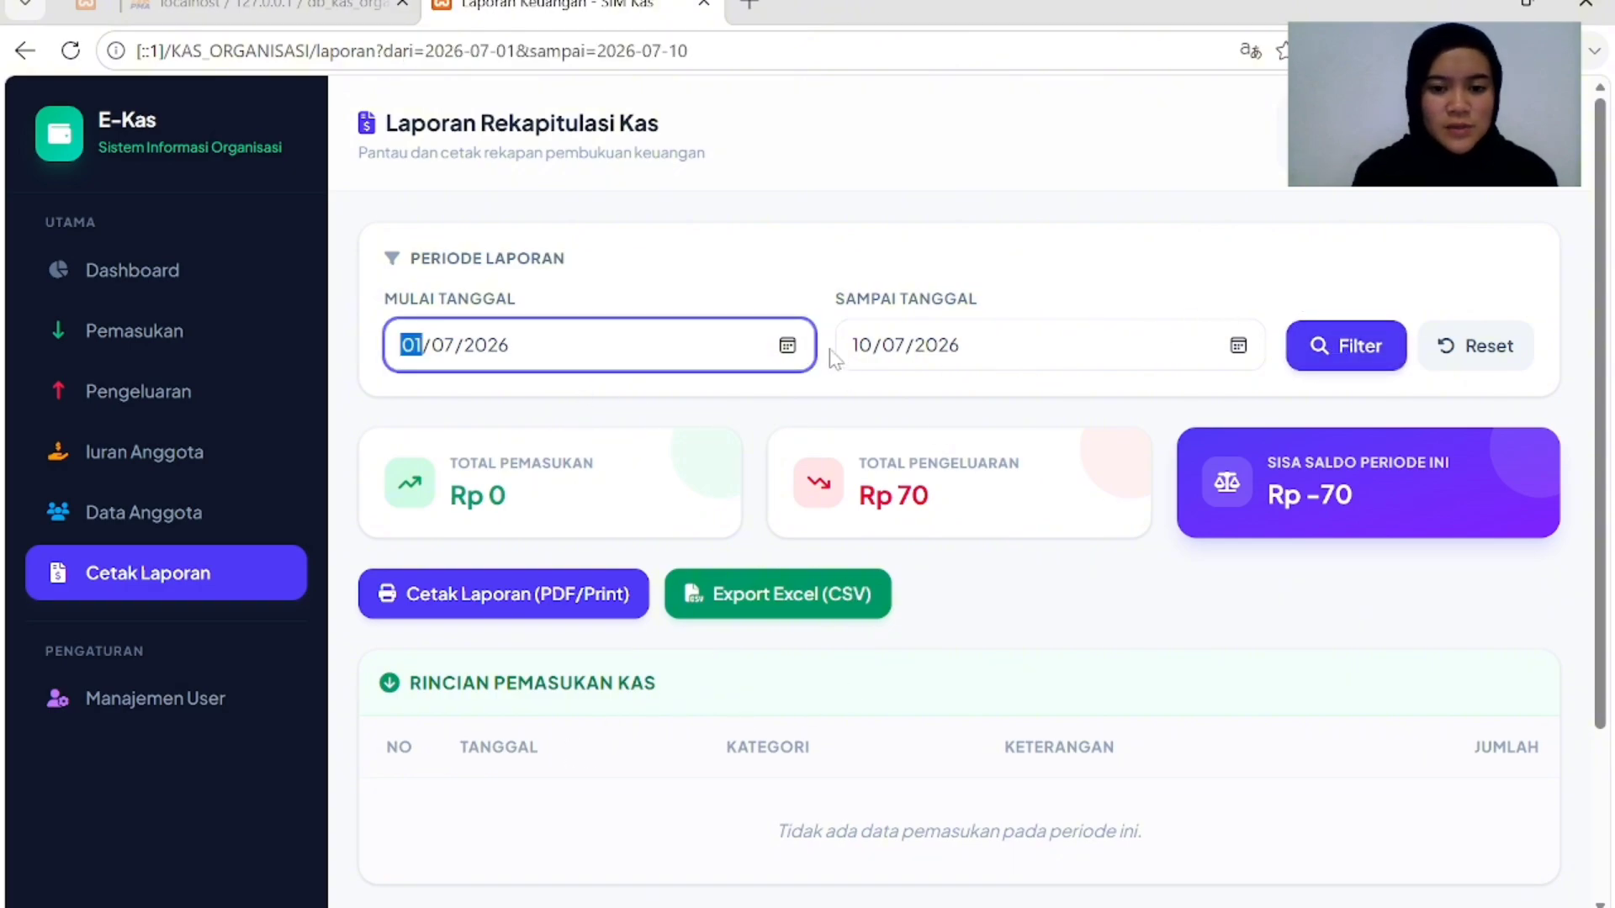
left_click(790, 347)
left_click(799, 348)
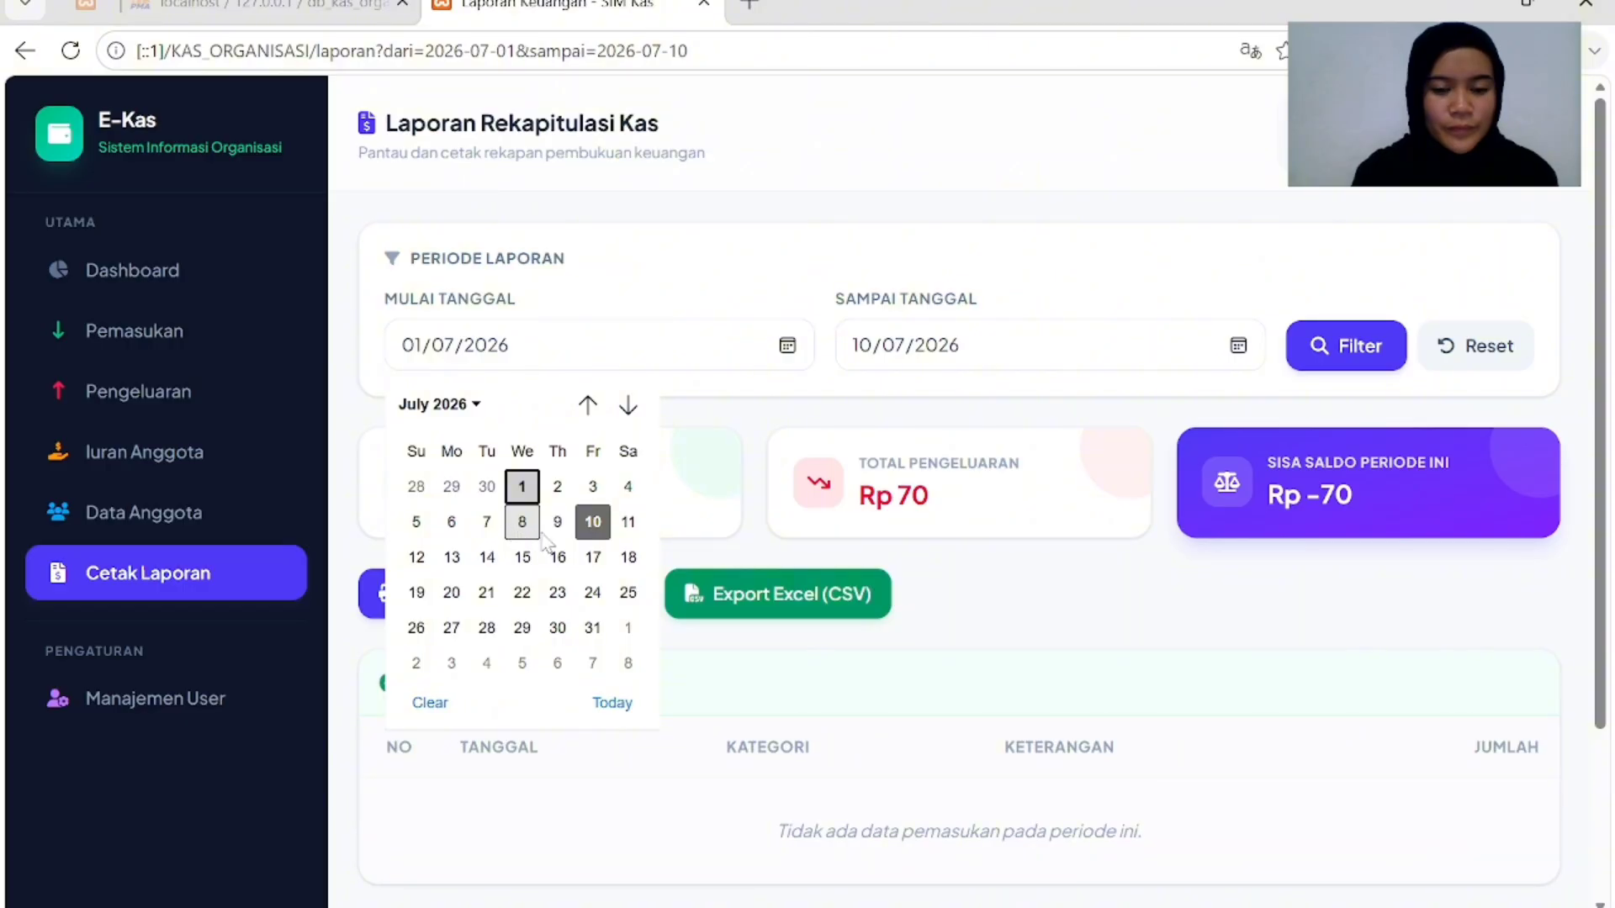
left_click(487, 486)
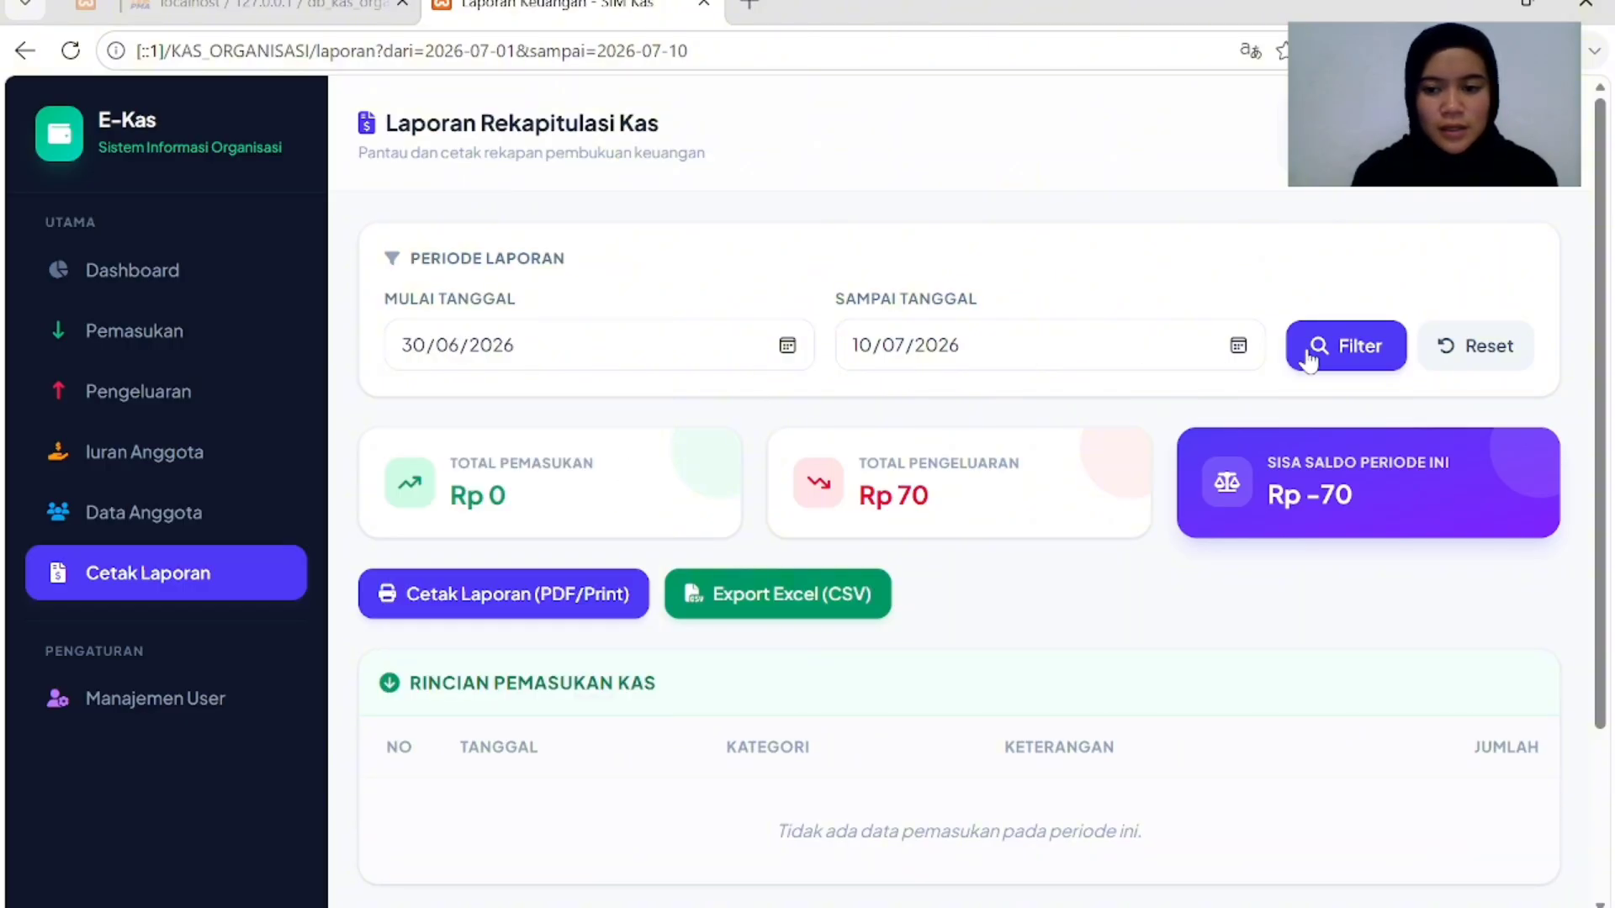
left_click(1341, 357)
scroll(791, 673, "down", 5)
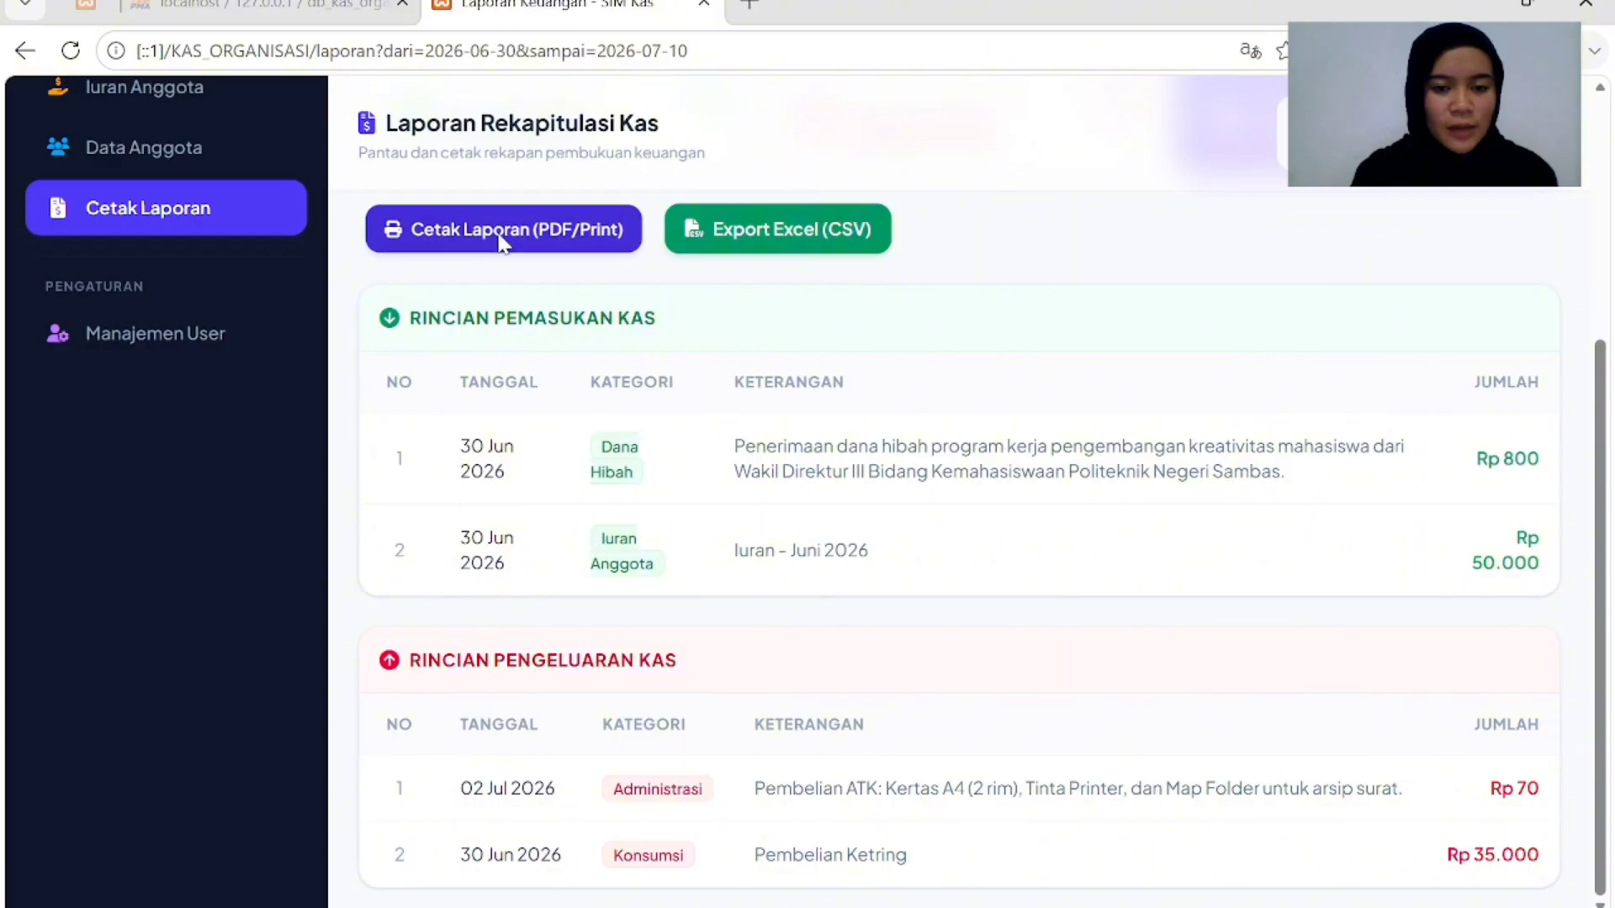
Open the printable cash report, decline page translation, review it, and start printing.
left_click(487, 228)
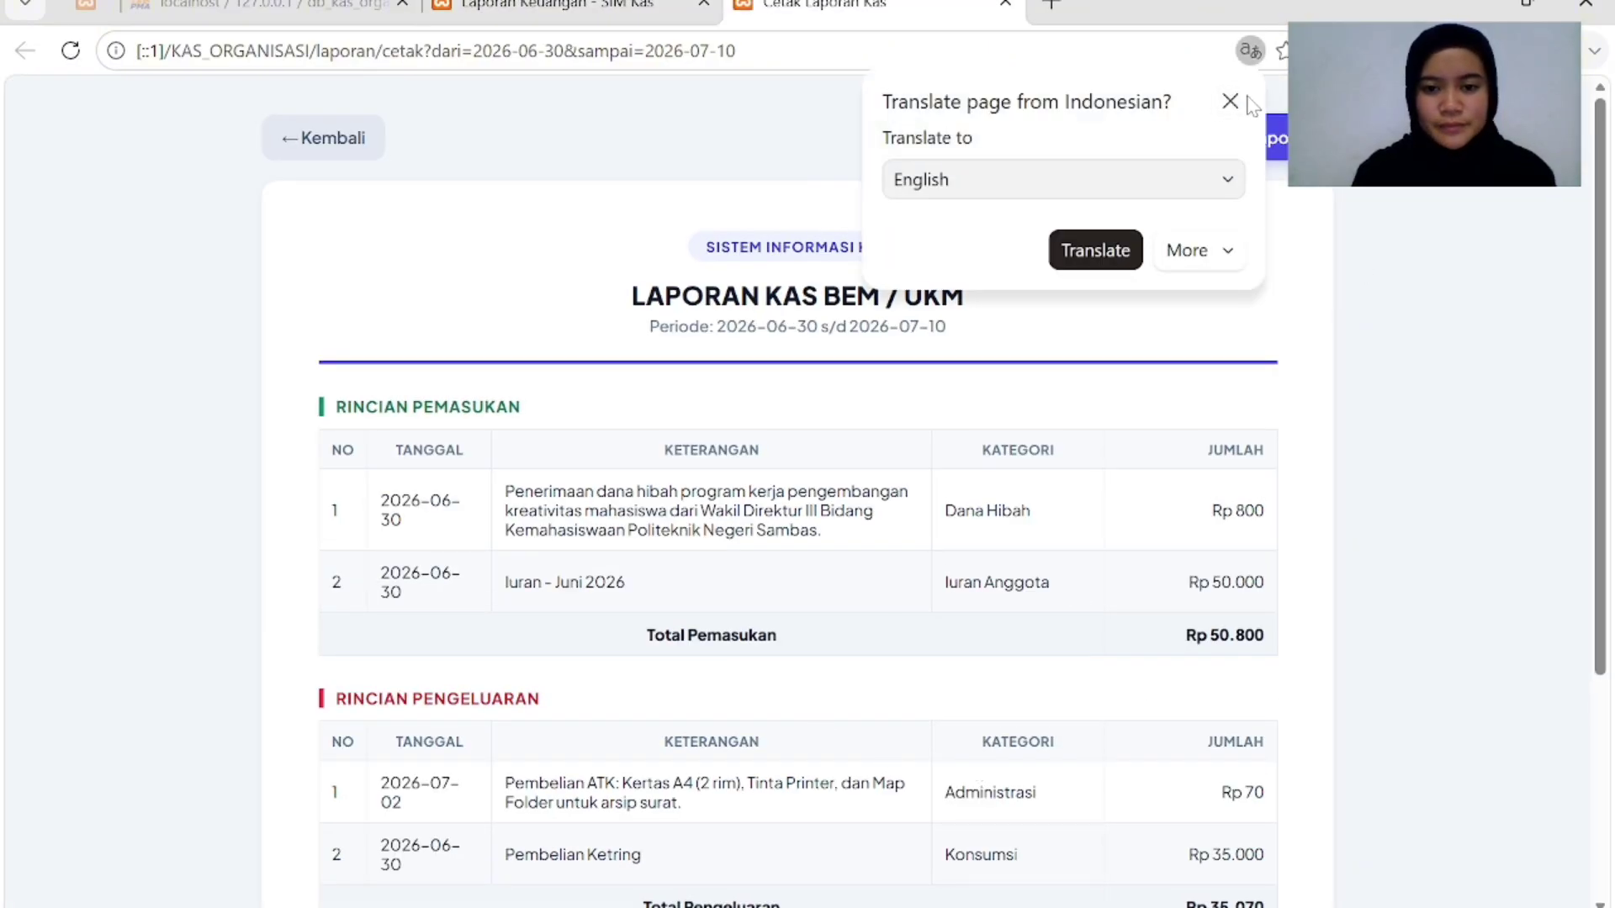
left_click(1229, 97)
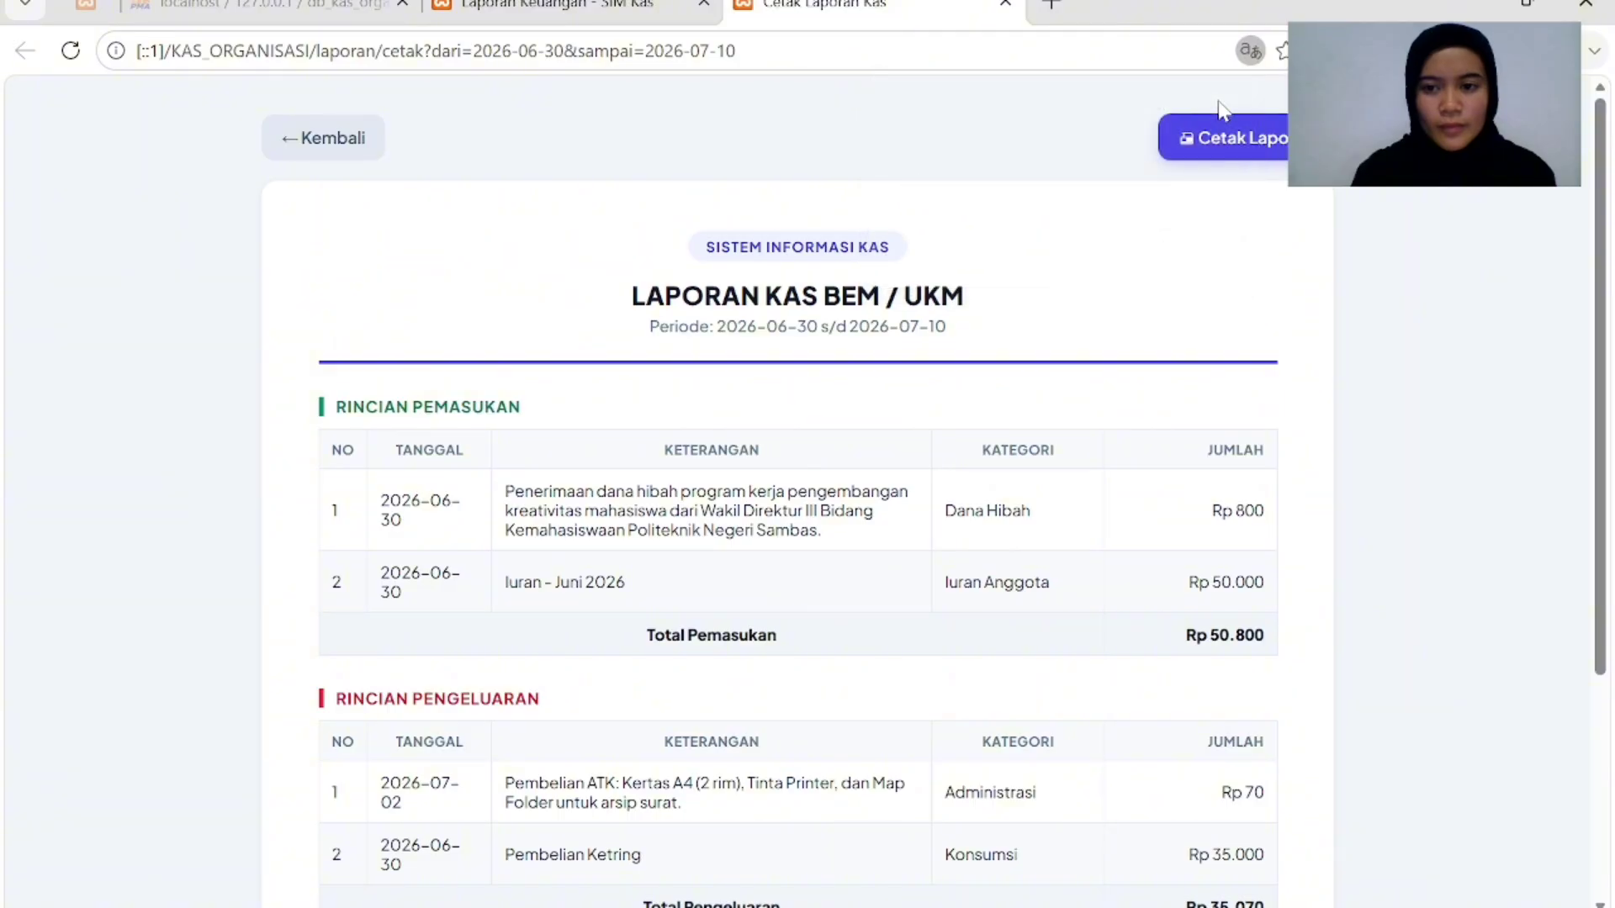
scroll(1001, 545, "down", 5)
scroll(995, 533, "up", 3)
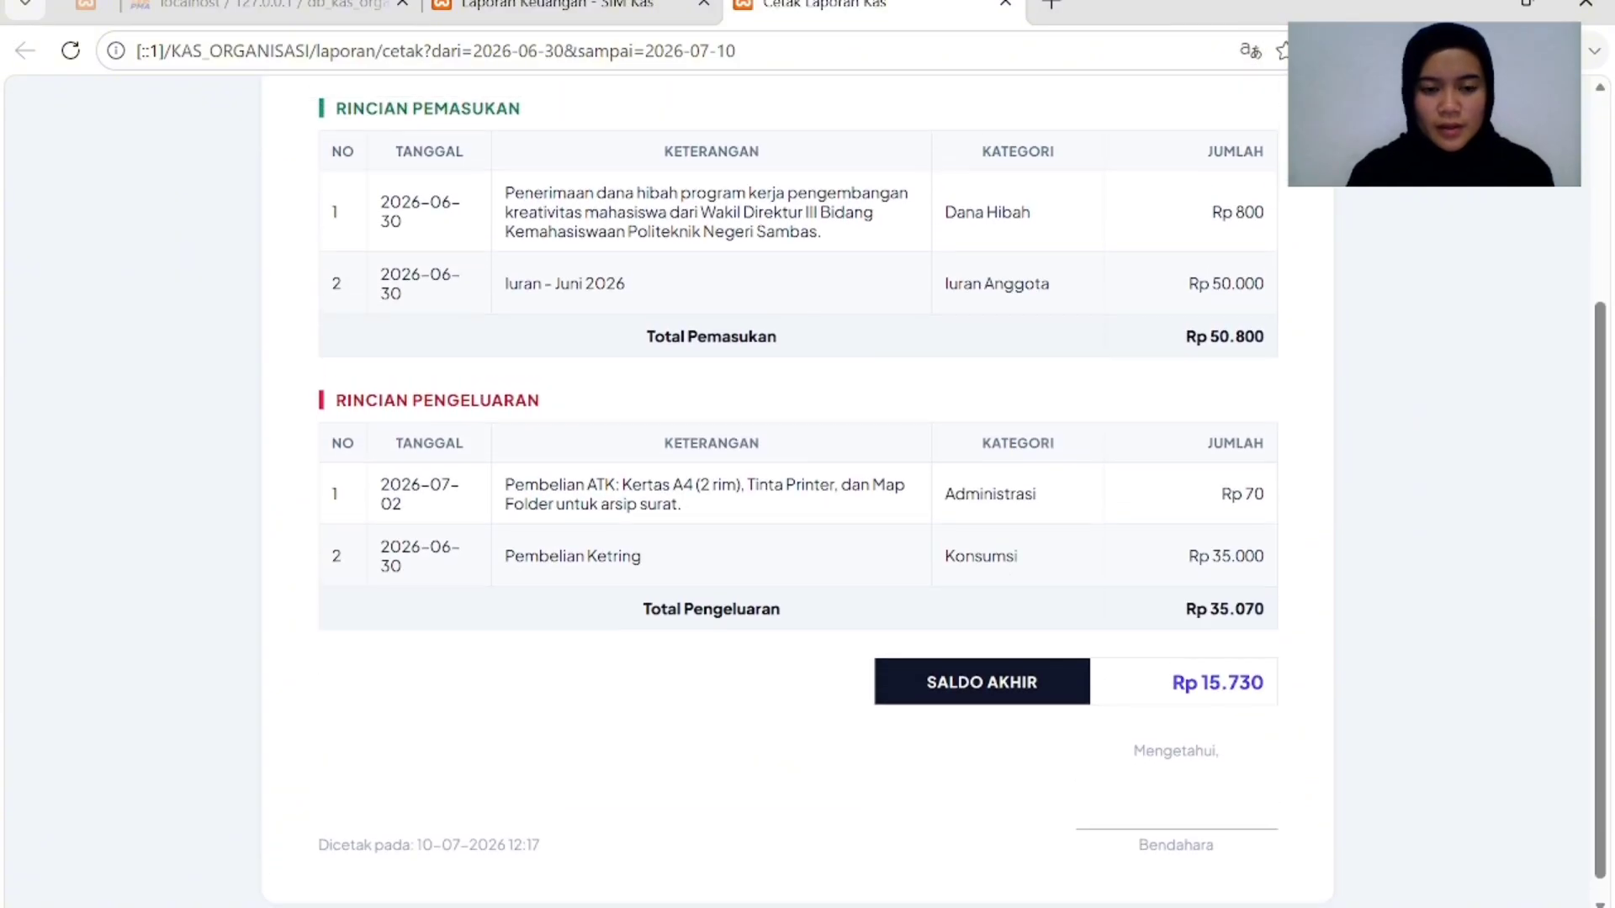
scroll(998, 543, "down", 1)
scroll(998, 543, "up", 1)
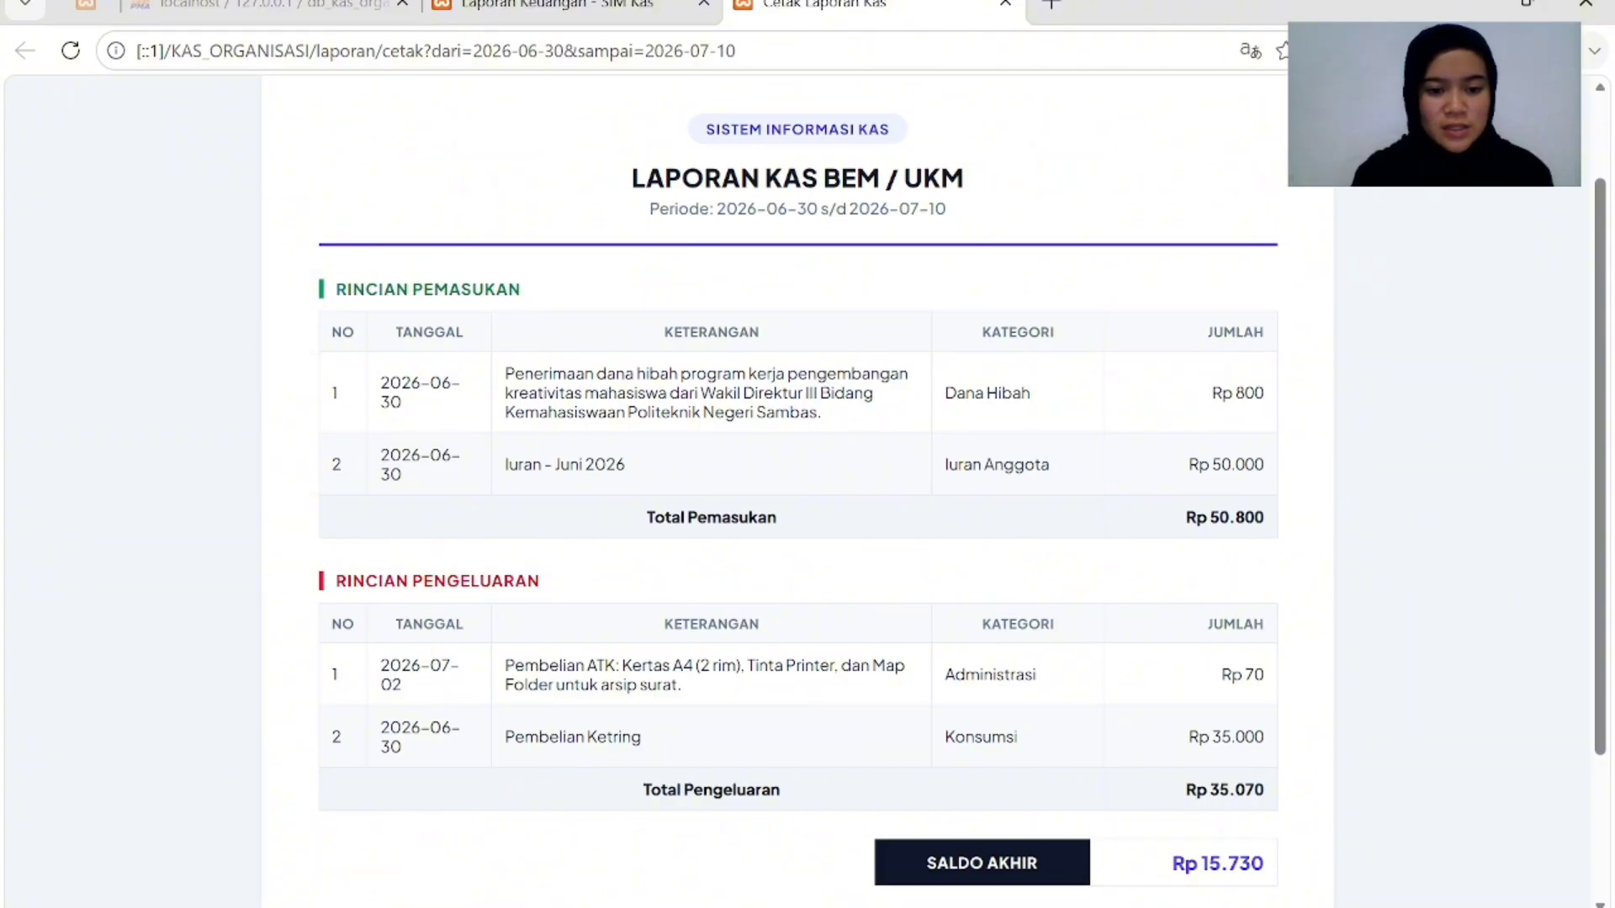
scroll(858, 680, "down", 3)
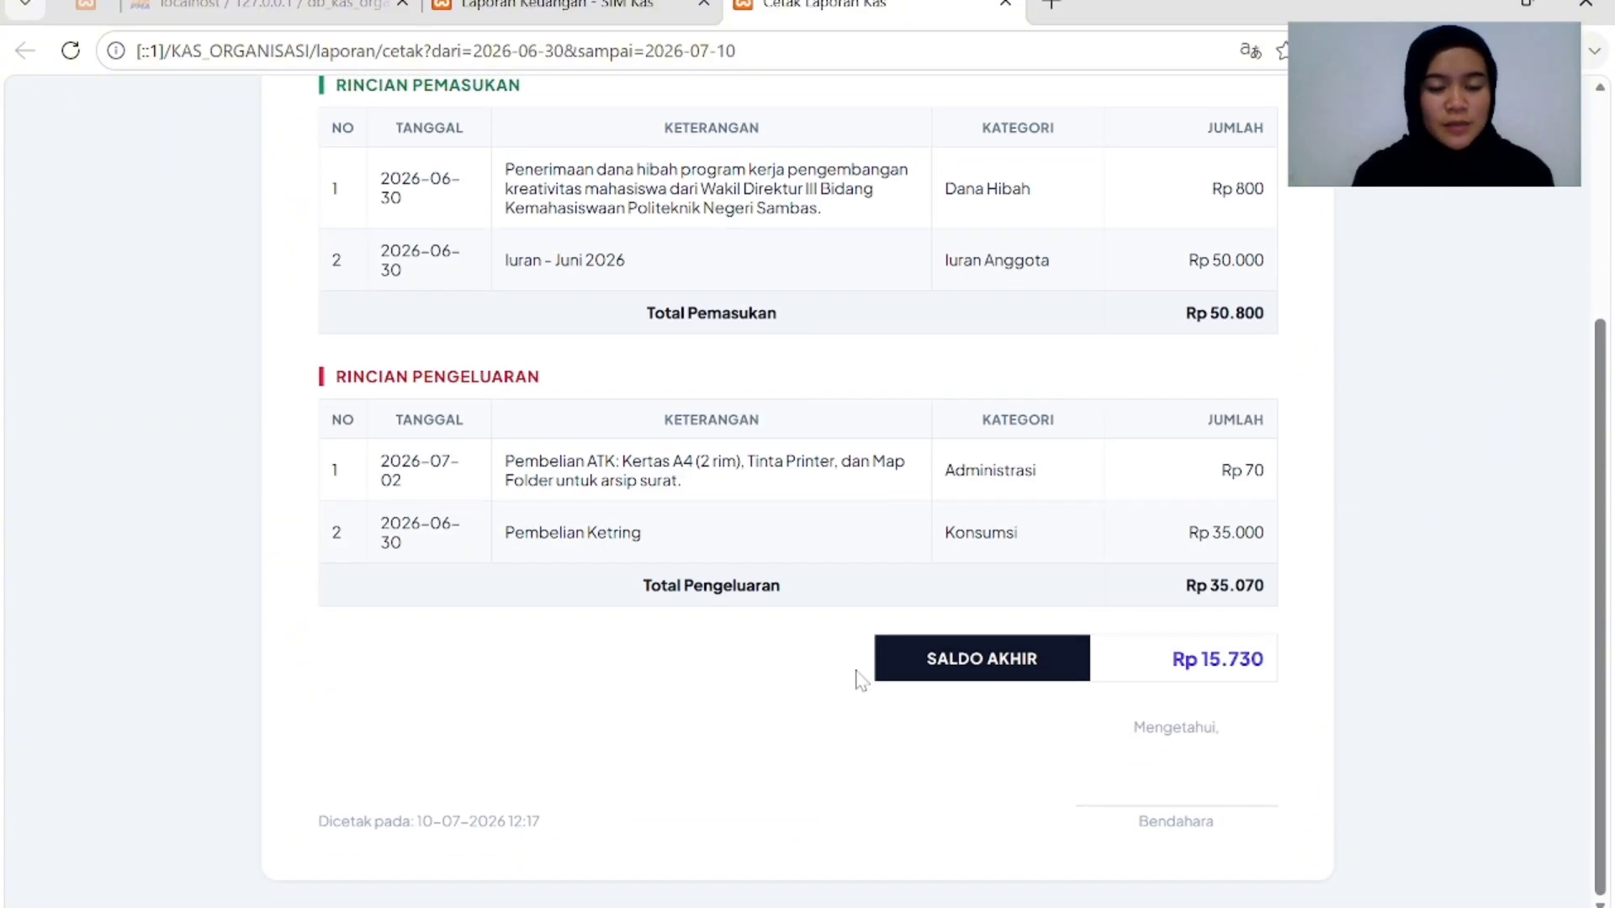
scroll(1219, 703, "up", 1)
scroll(973, 724, "up", 4)
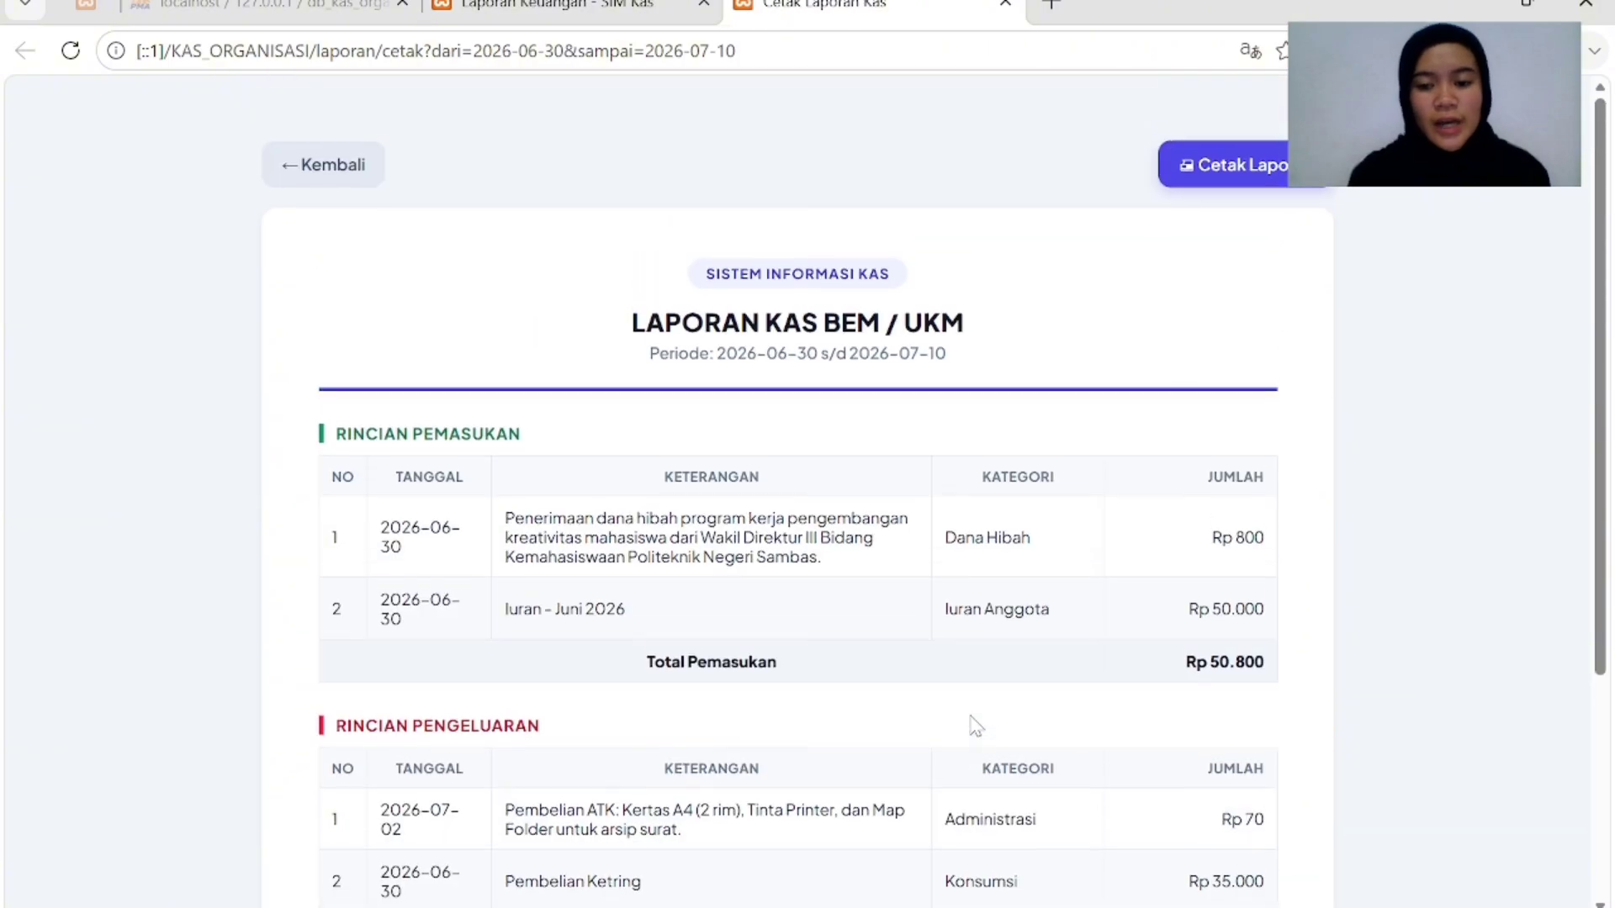
scroll(973, 724, "down", 1)
left_click(1261, 134)
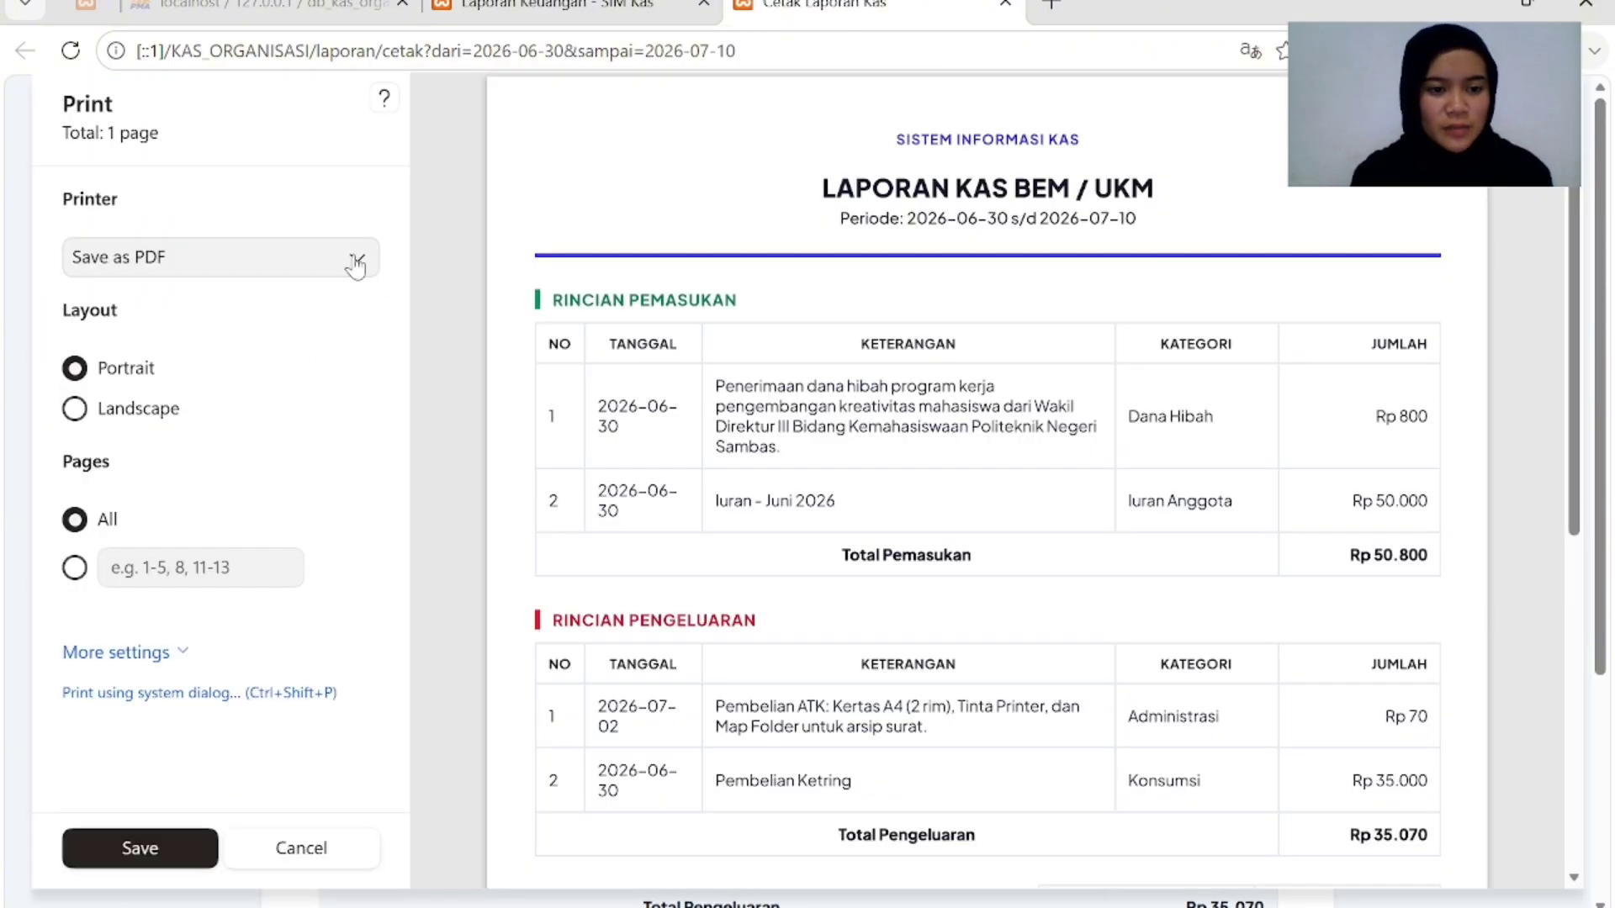
Keep Save as PDF as the print destination and check the preview.
left_click(355, 264)
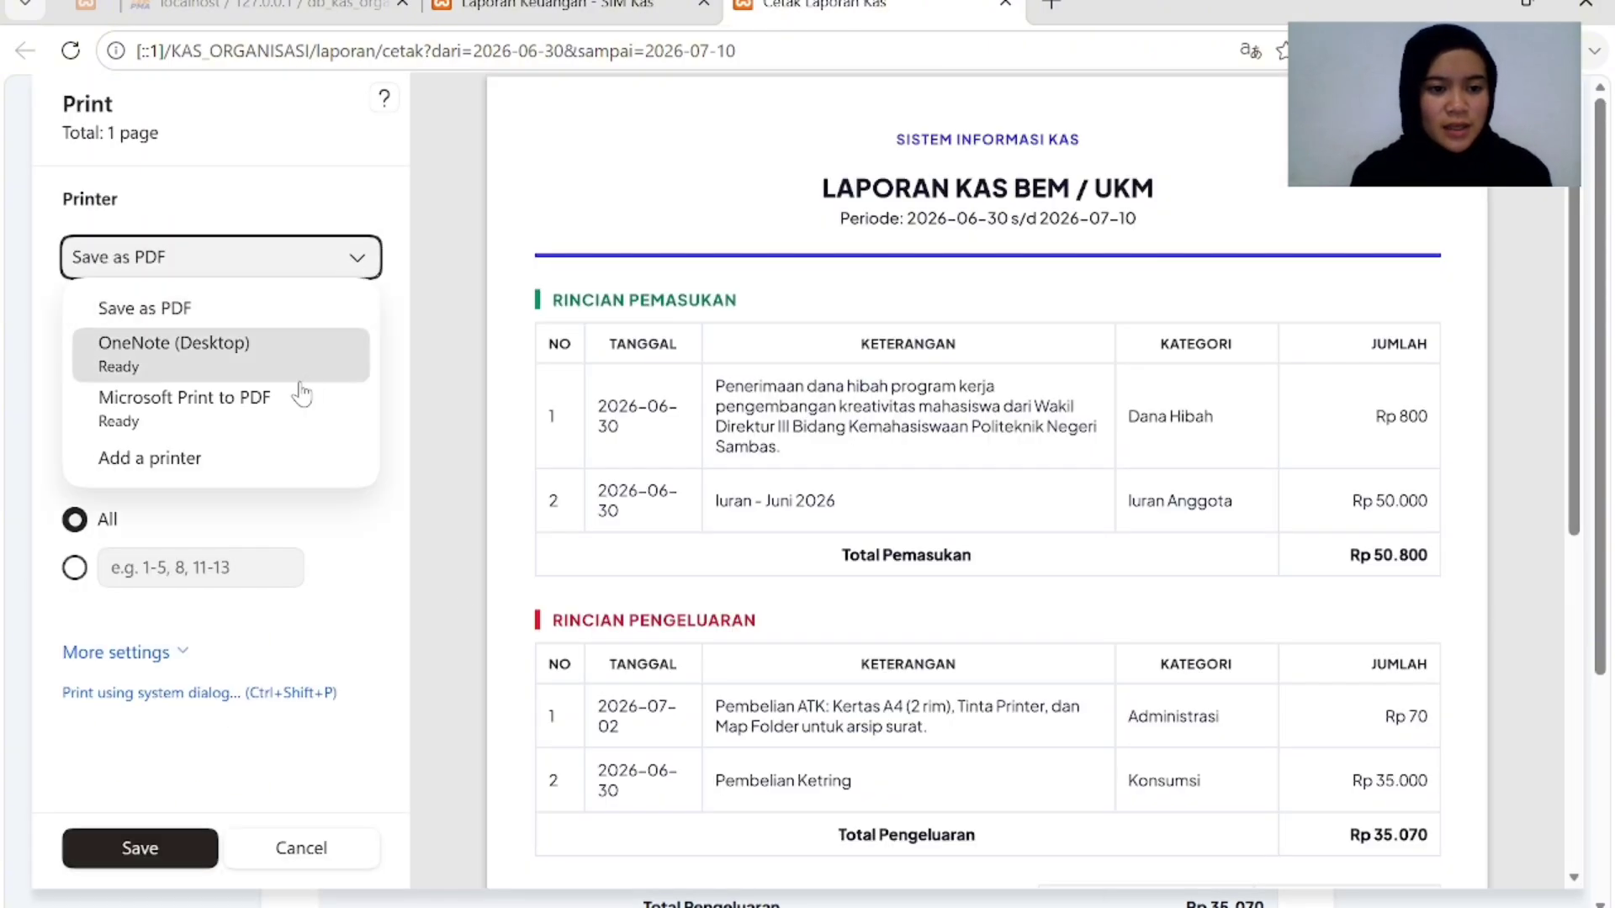
left_click(264, 318)
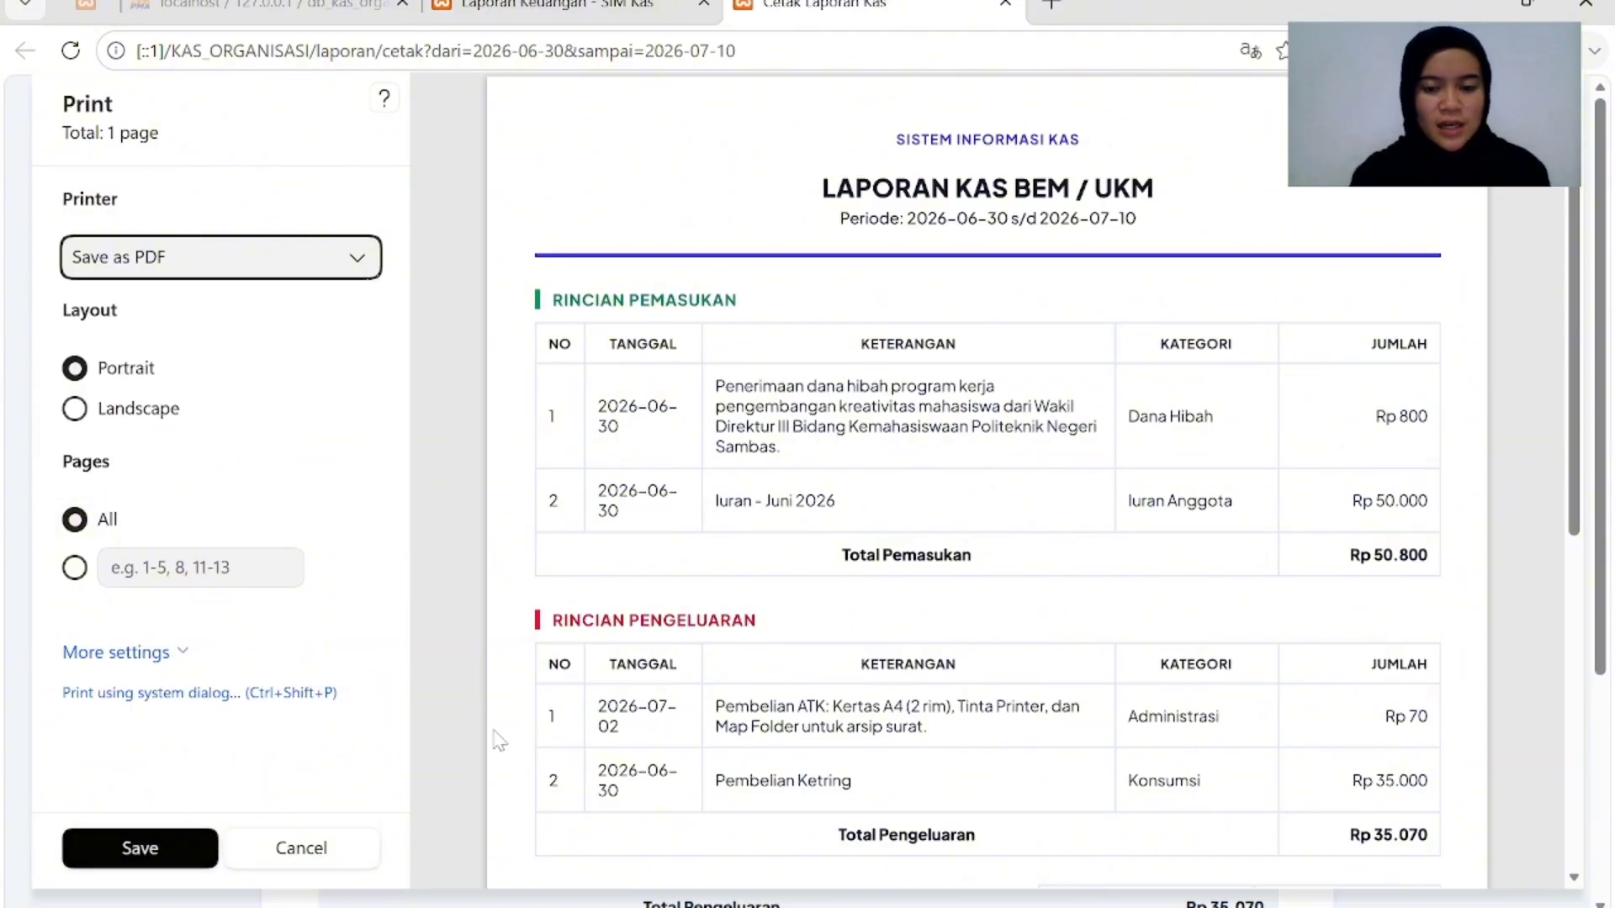
scroll(497, 740, "down", 5)
scroll(497, 740, "up", 4)
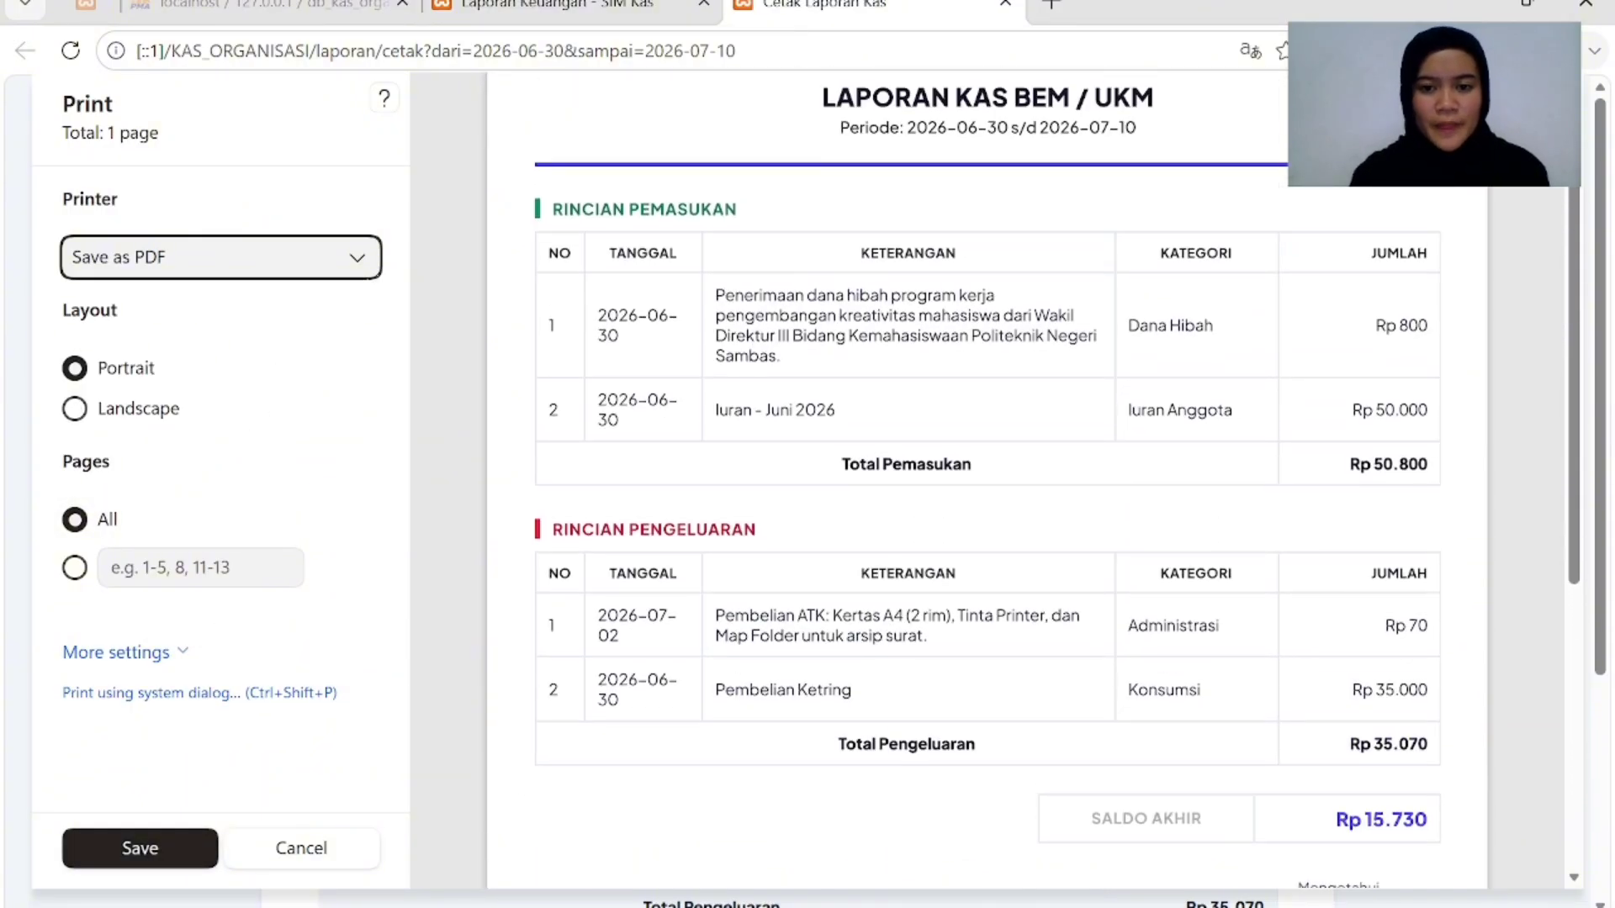
Save the PDF to Downloads as 'Cetak Laporan Kas organisasi' and open it.
left_click(178, 839)
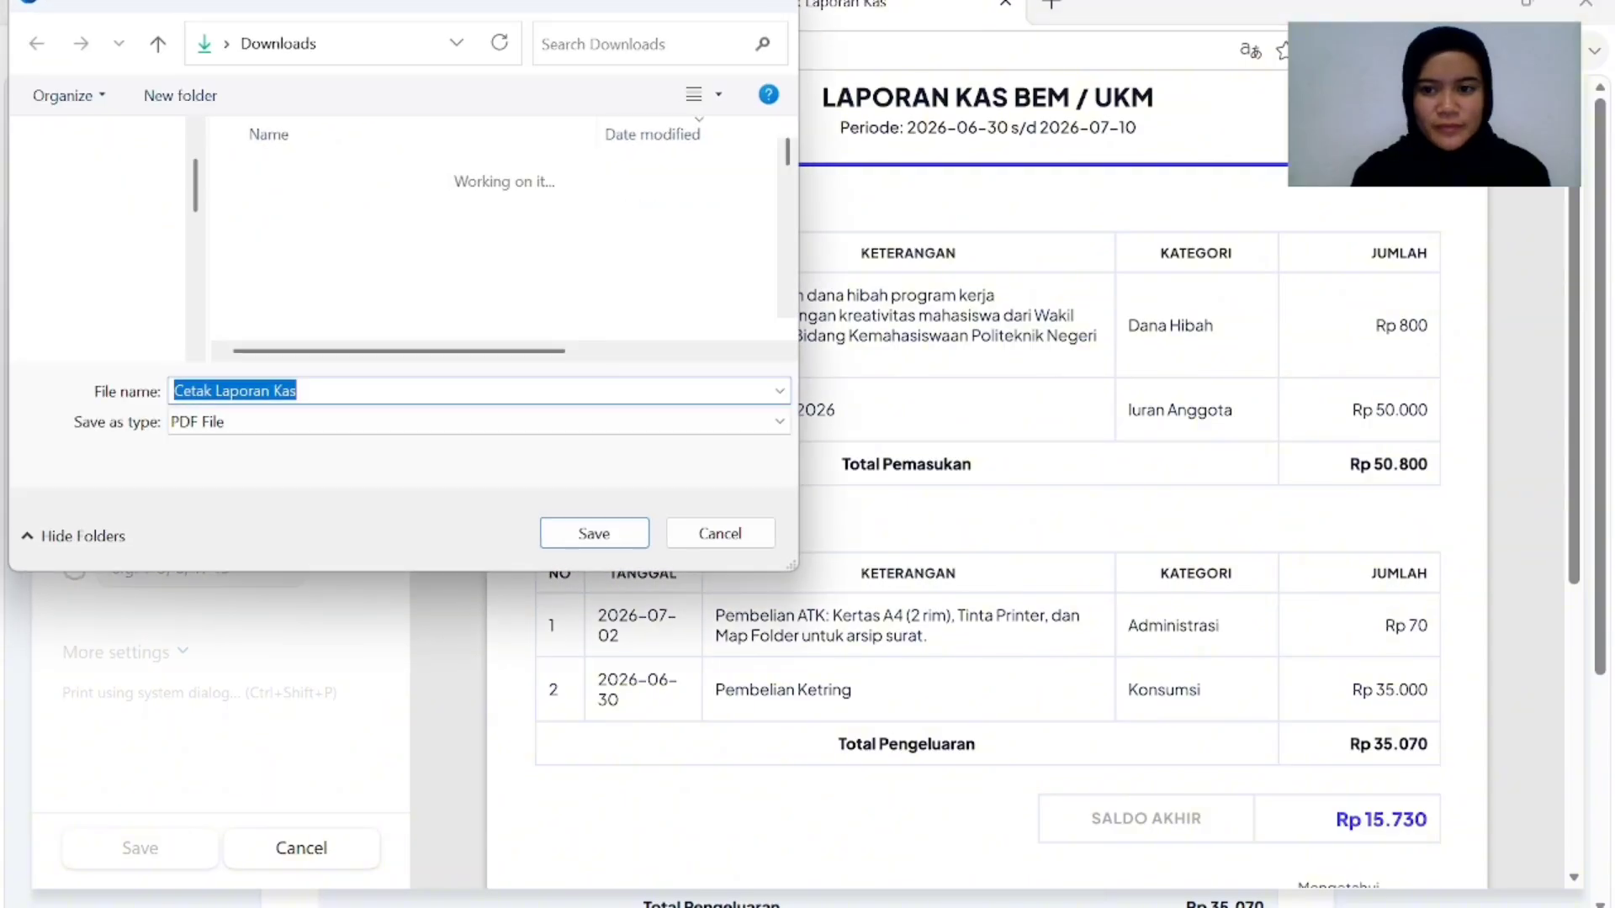
left_click(336, 393)
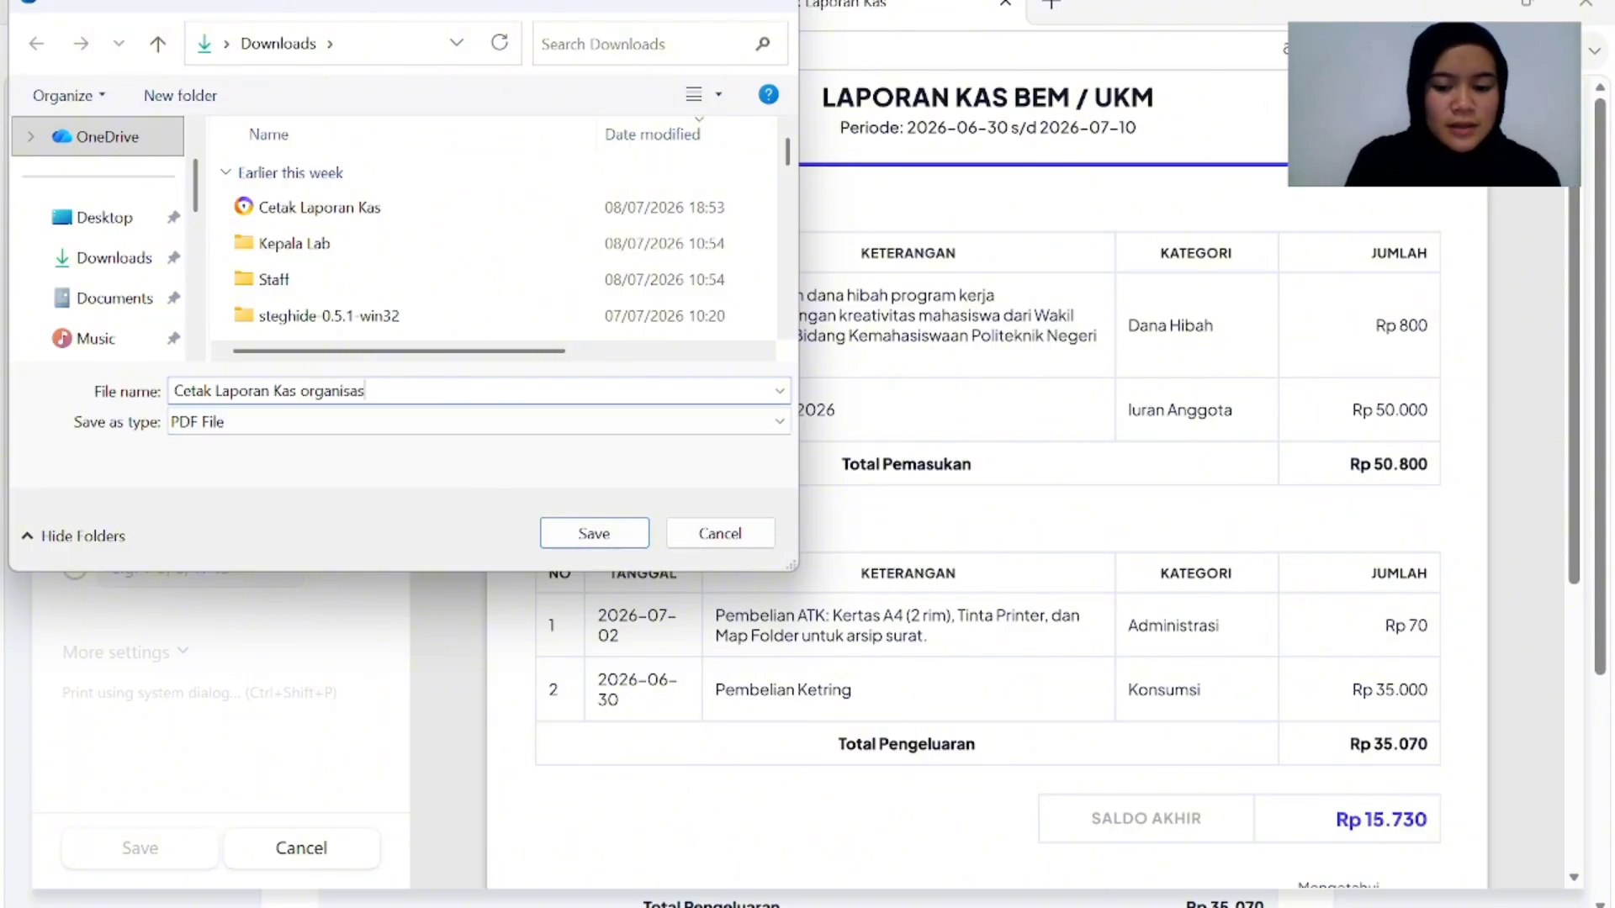
left_click(631, 534)
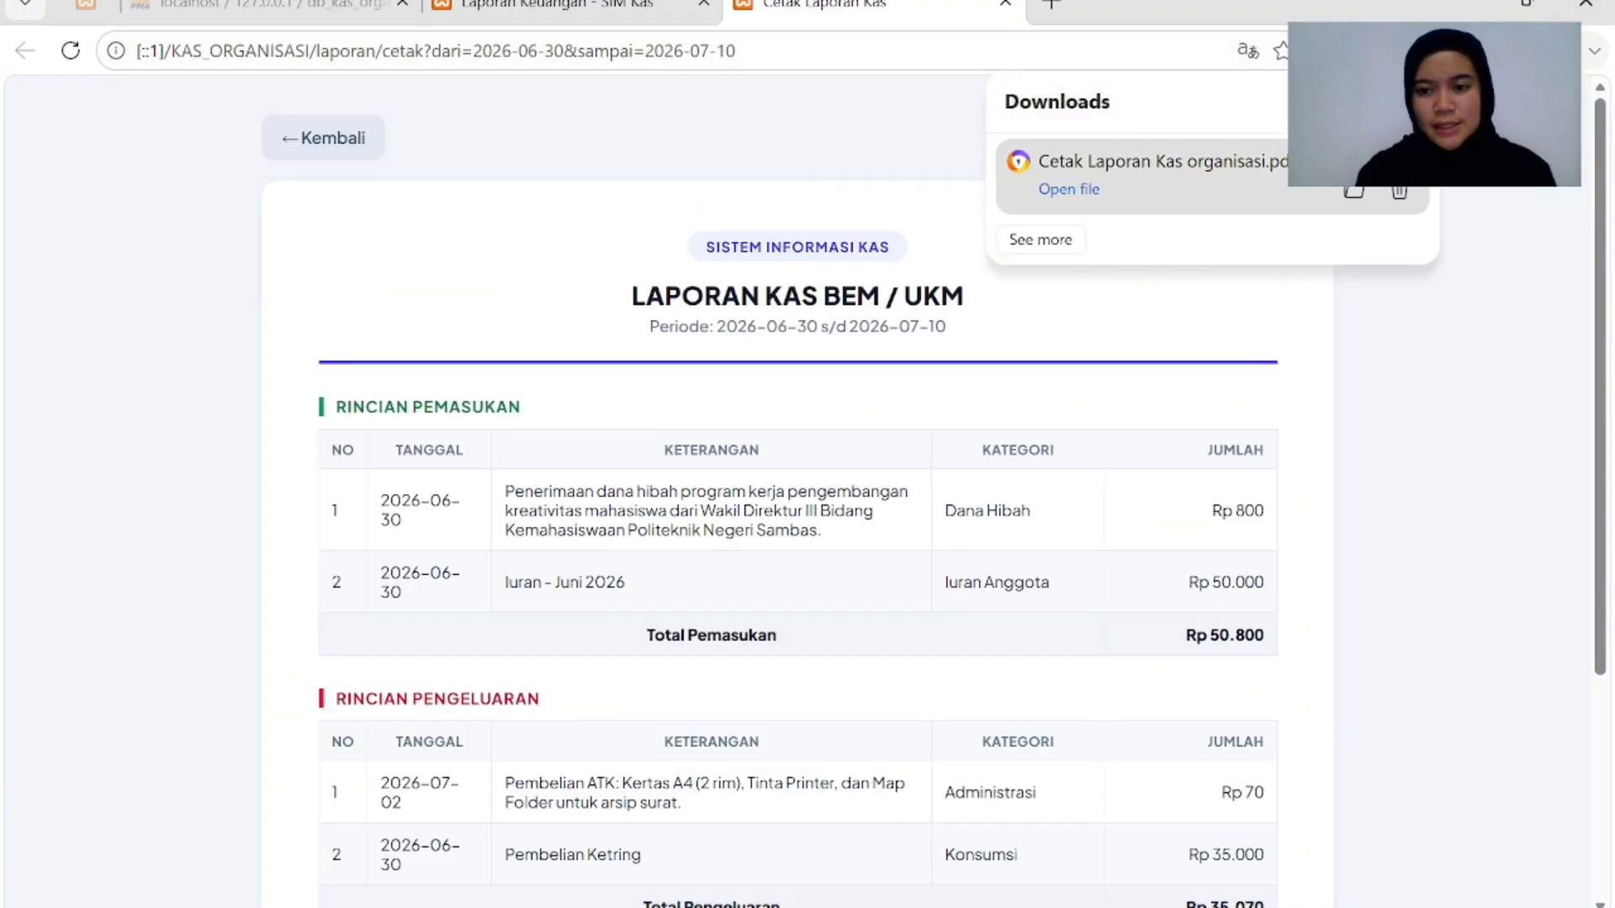
left_click(1355, 192)
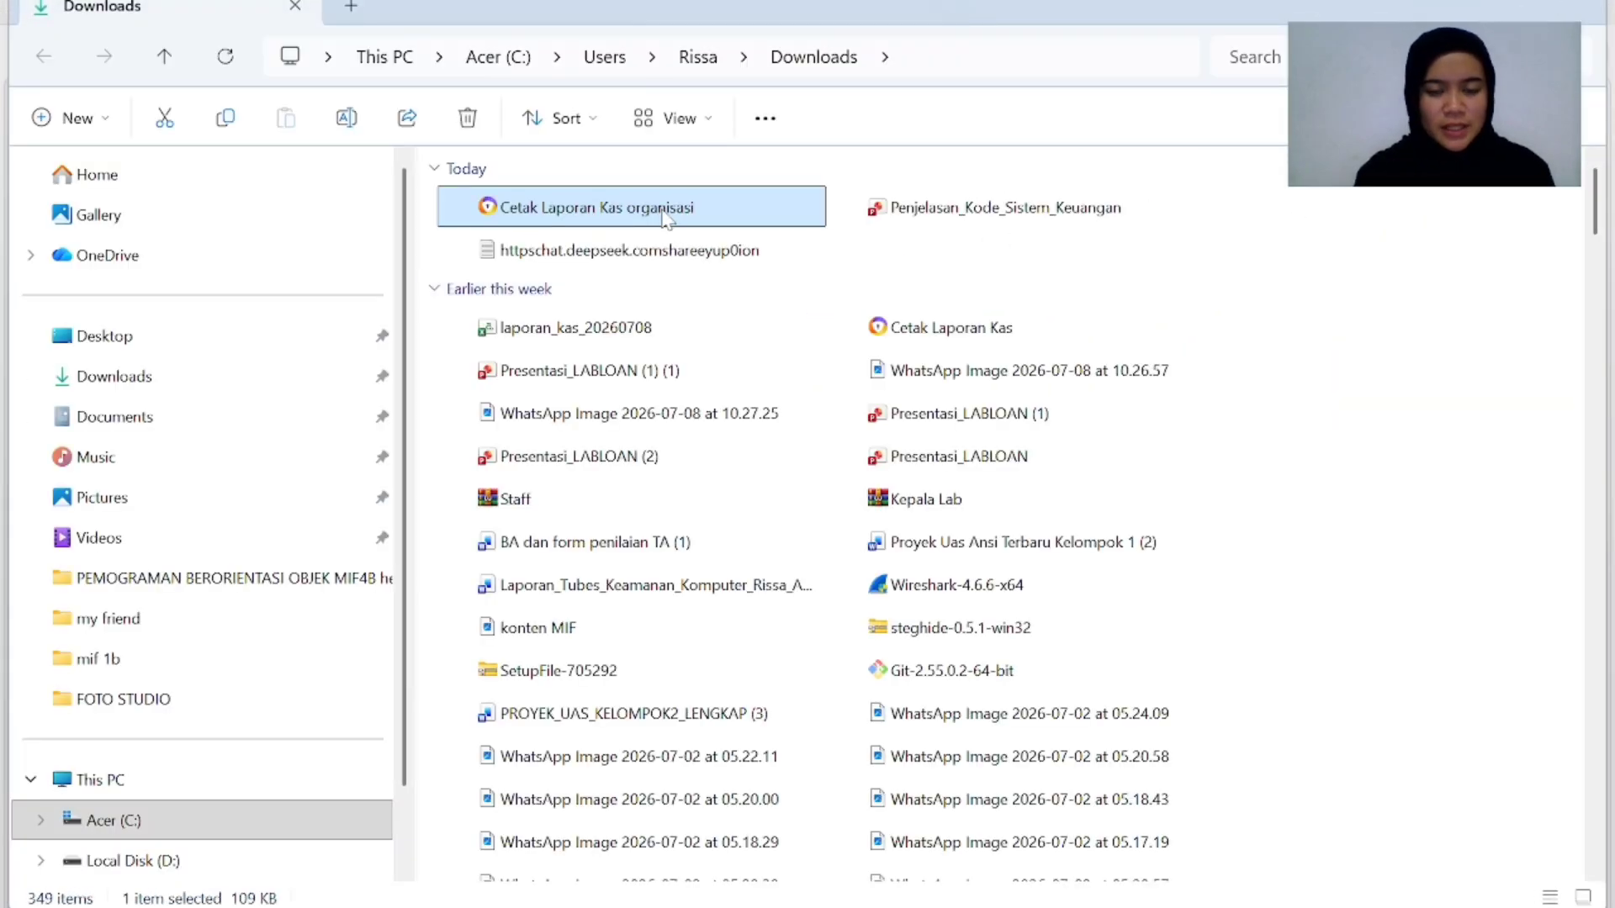
double_click(665, 211)
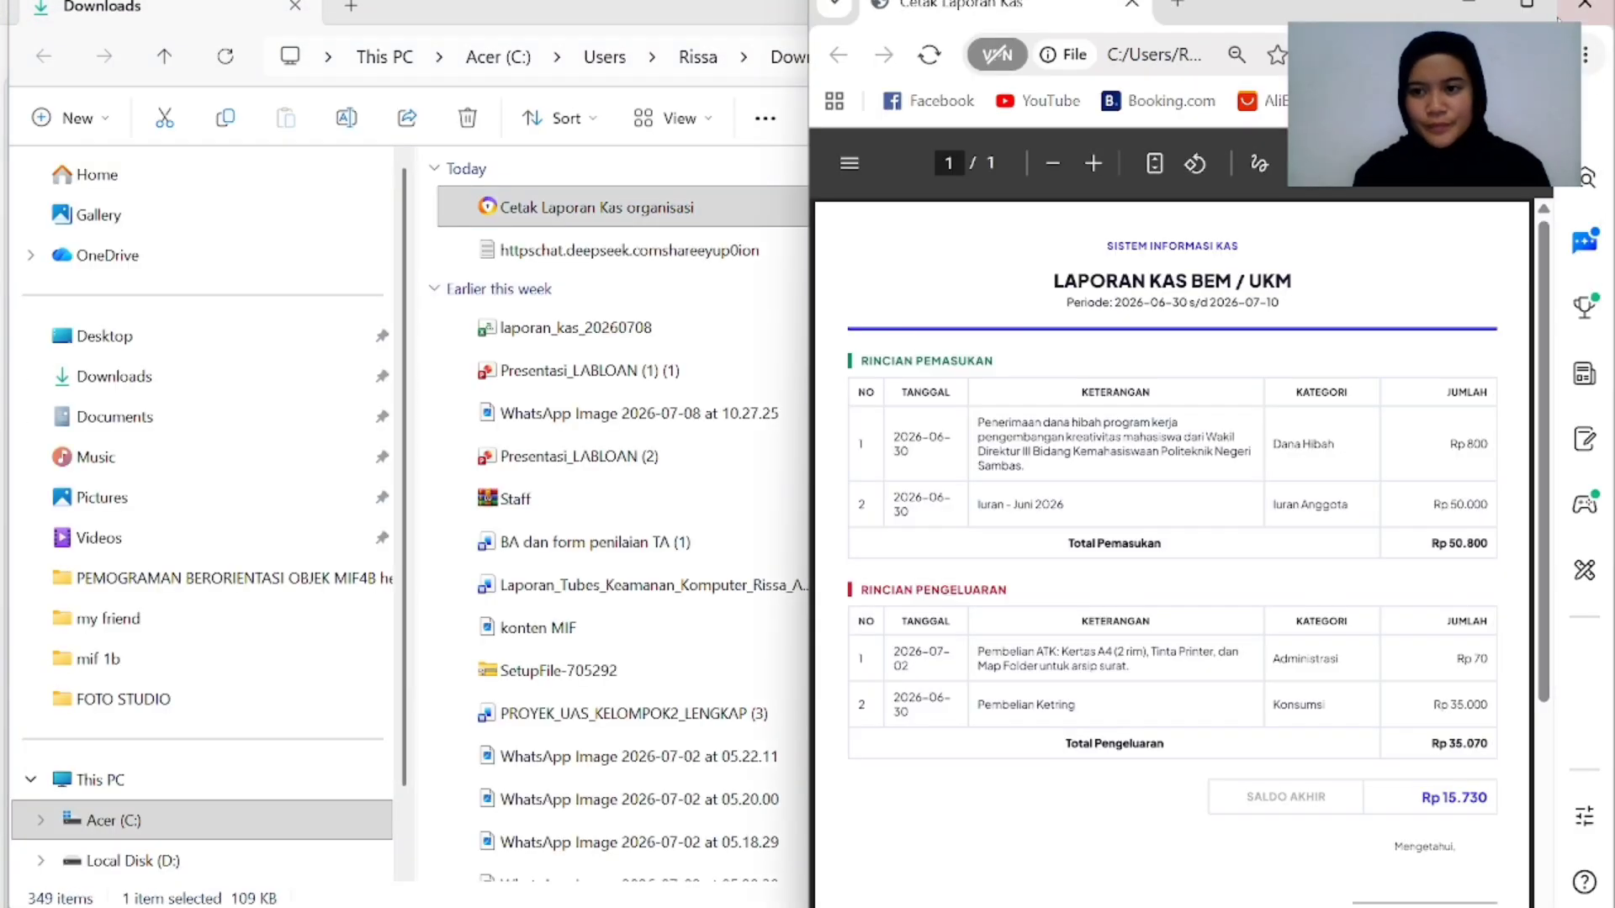
Maximize and scroll through the saved PDF, then switch back to the printable report window.
left_click(1527, 7)
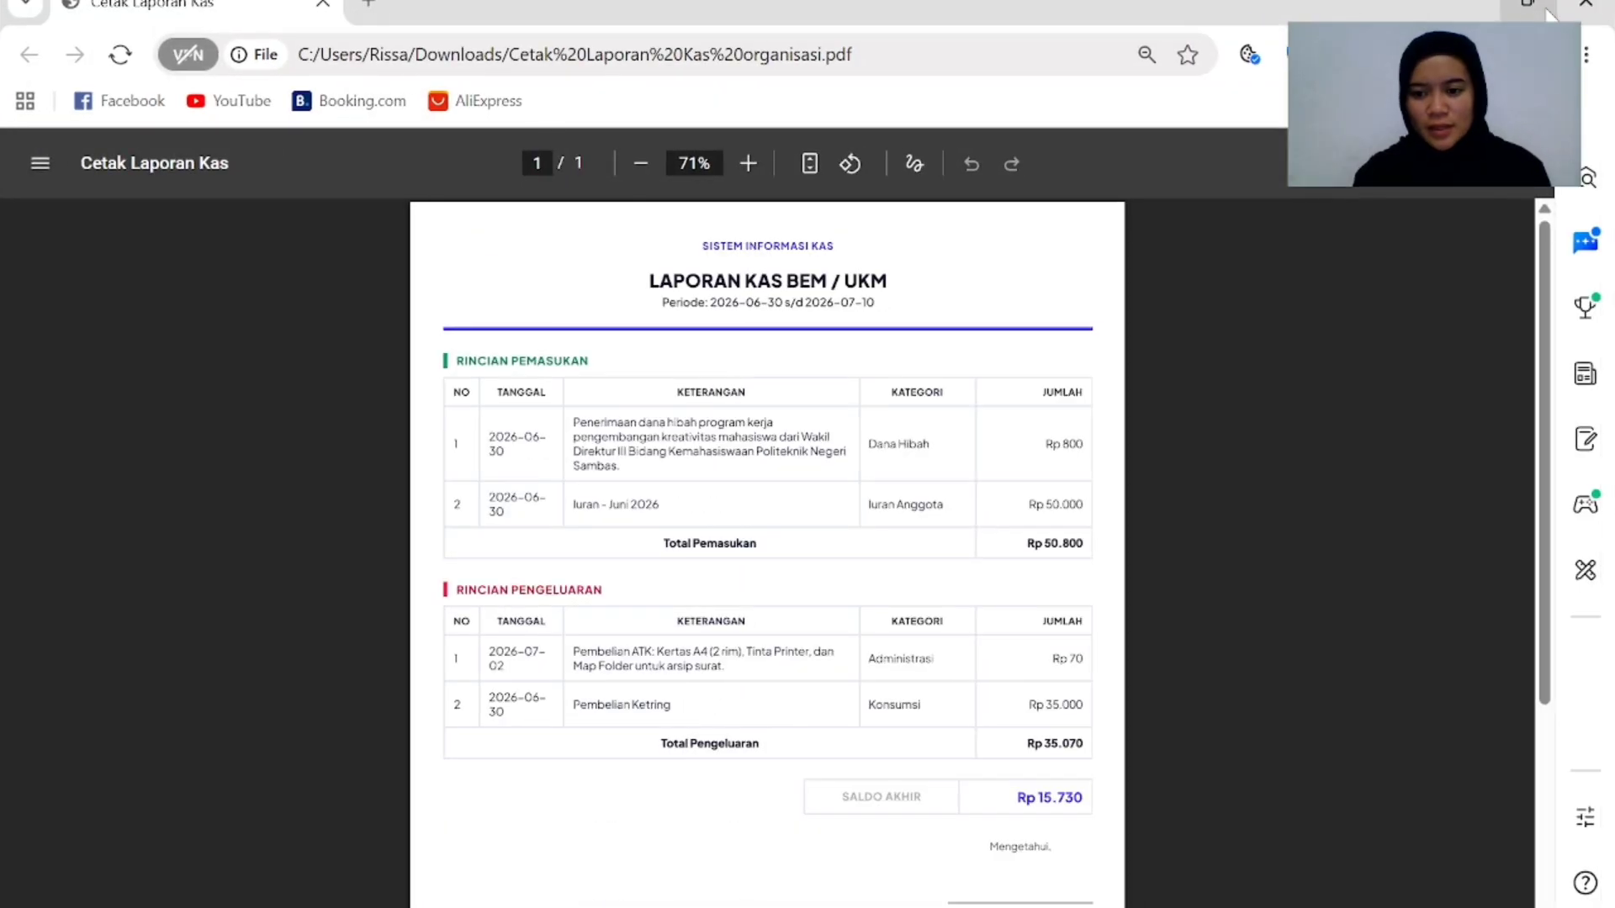
scroll(785, 593, "down", 3)
scroll(785, 593, "up", 2)
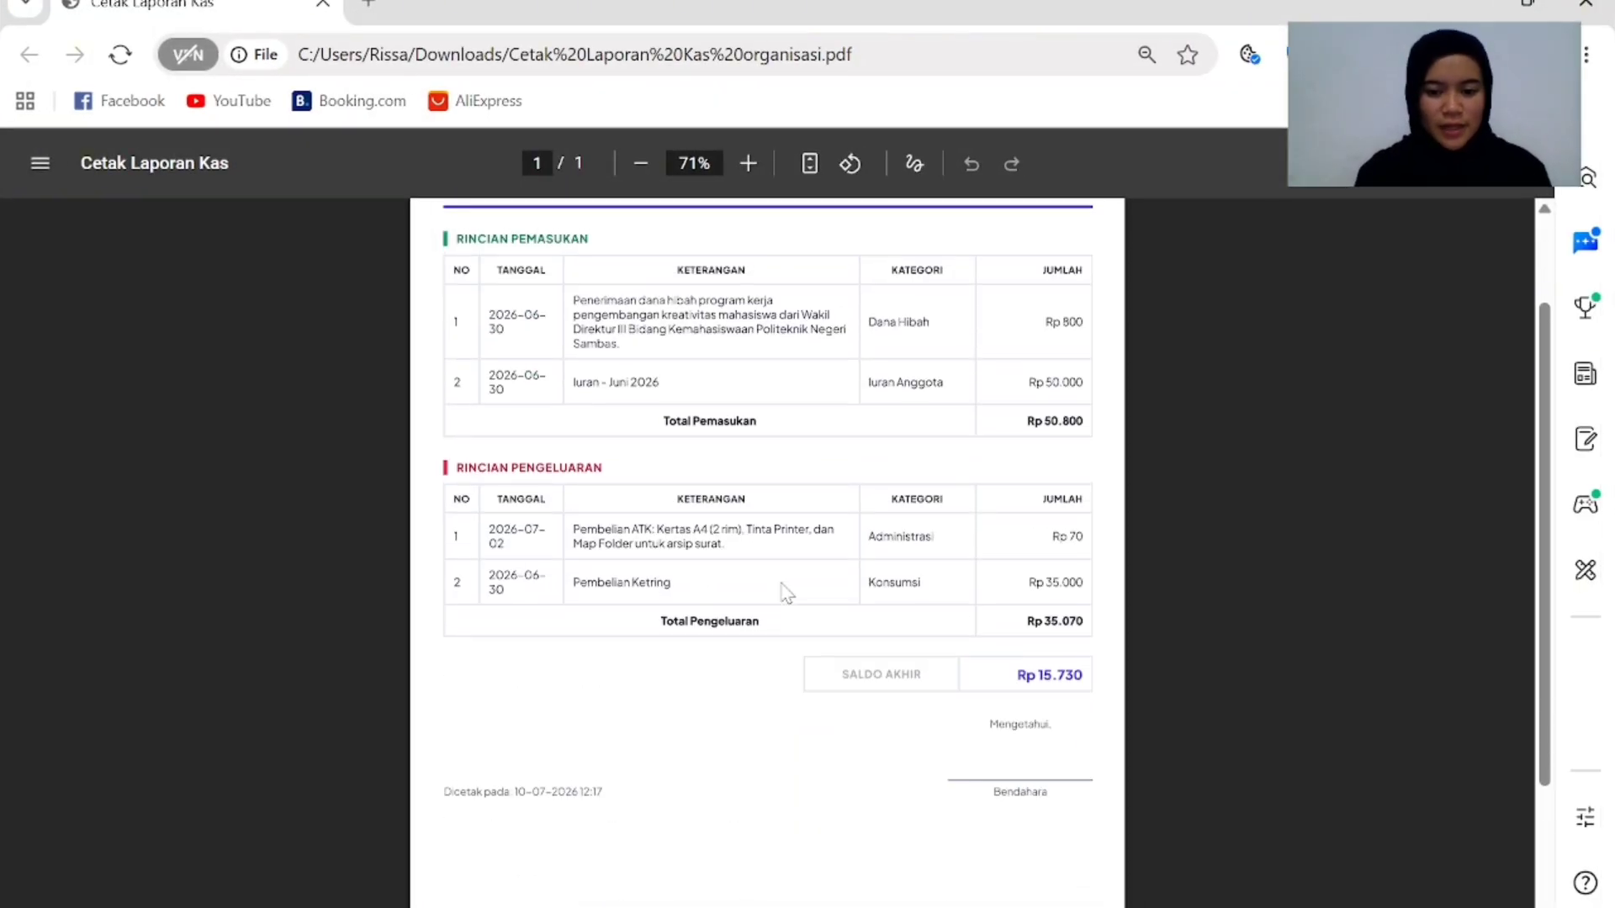
scroll(786, 592, "down", 2)
scroll(785, 593, "up", 3)
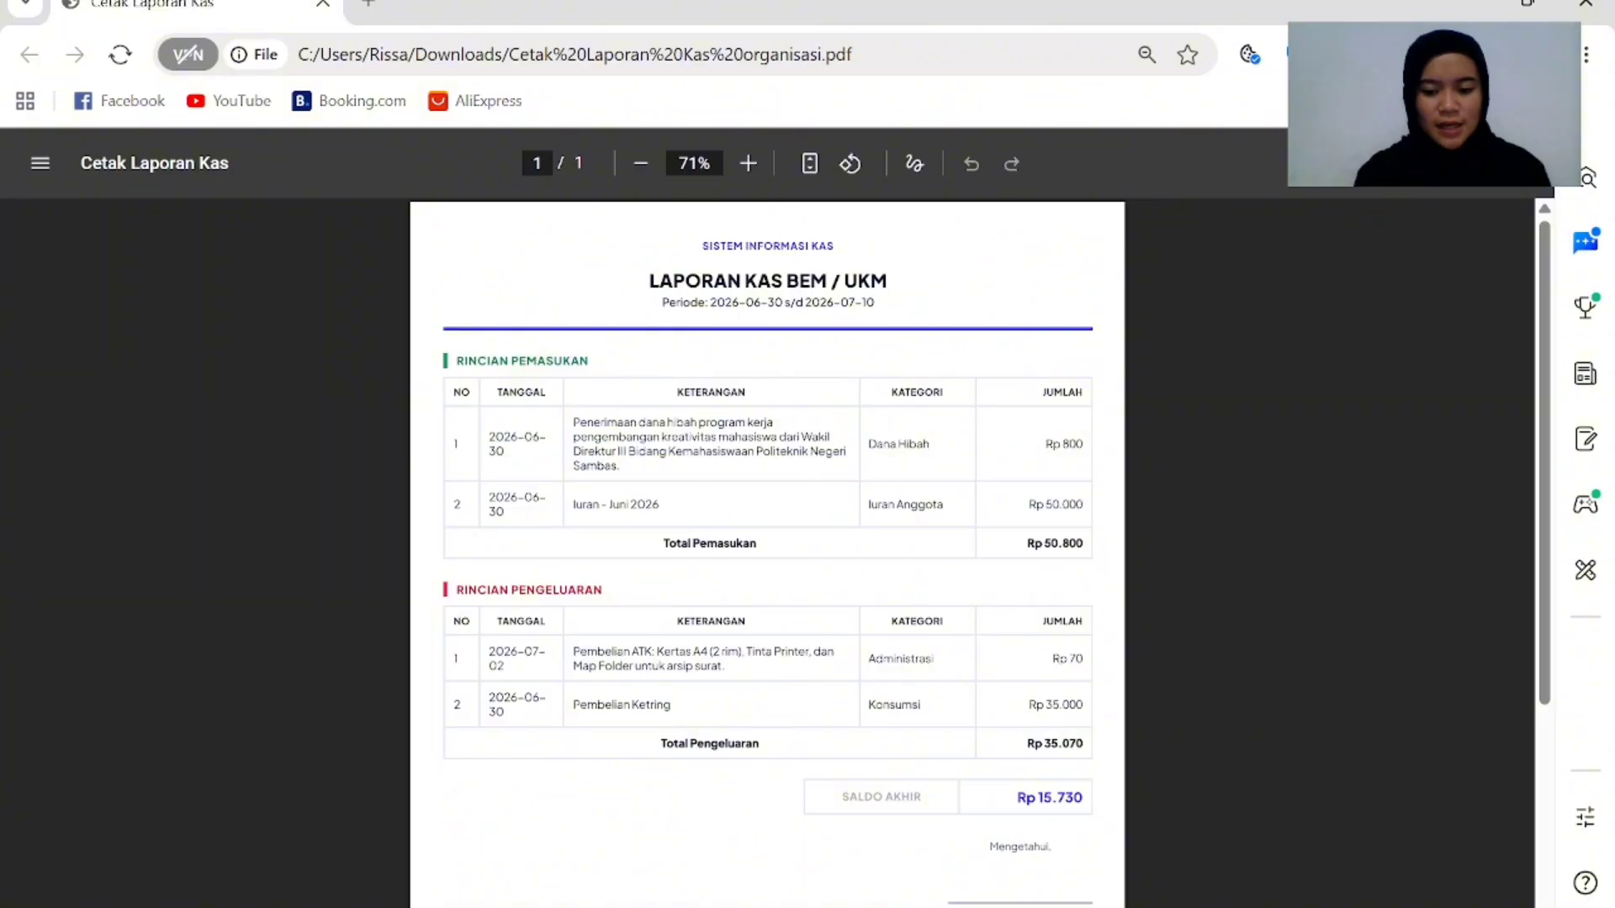
mouse_move(1011, 906)
left_click(1009, 828)
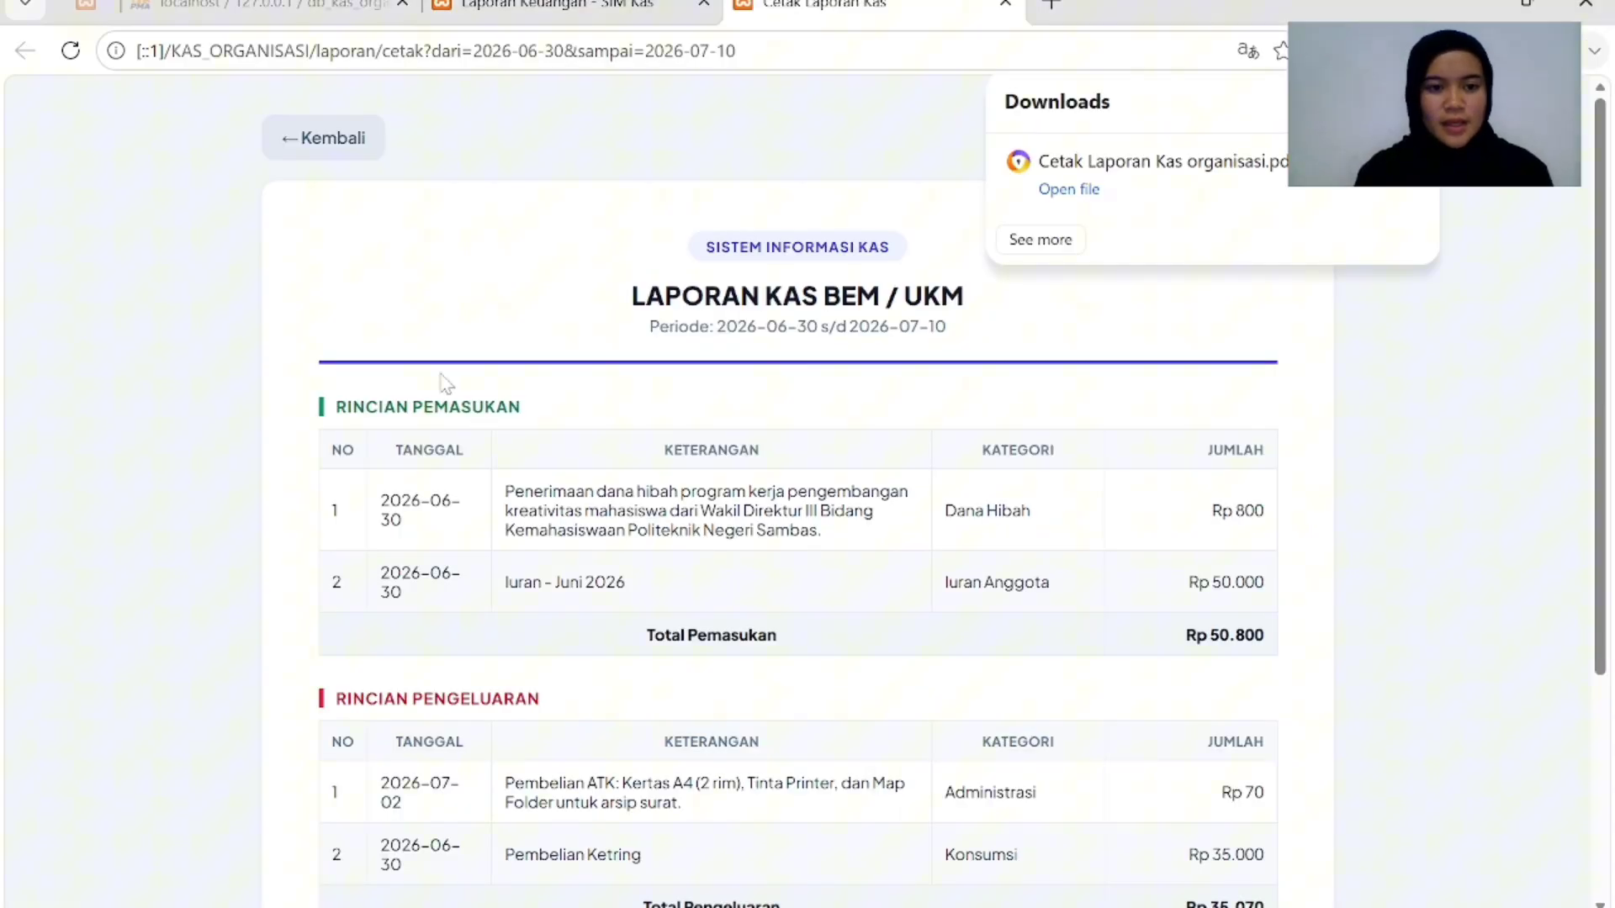
Go back to the recap page, export laporan_kas_20260710.csv, and show it in its folder.
left_click(339, 145)
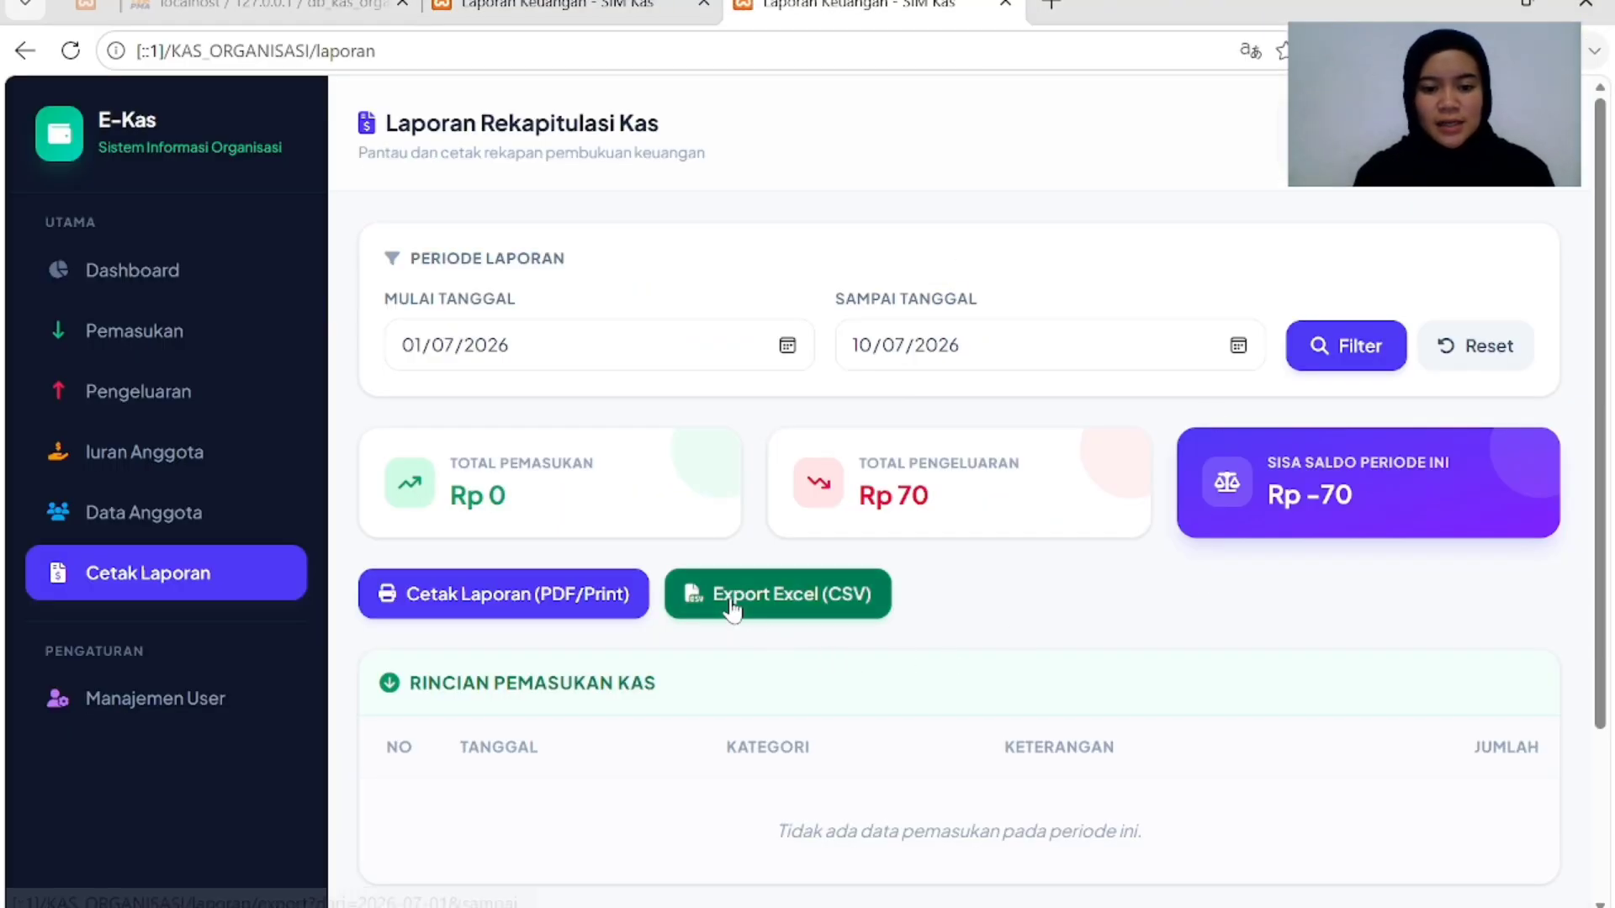
scroll(757, 601, "down", 2)
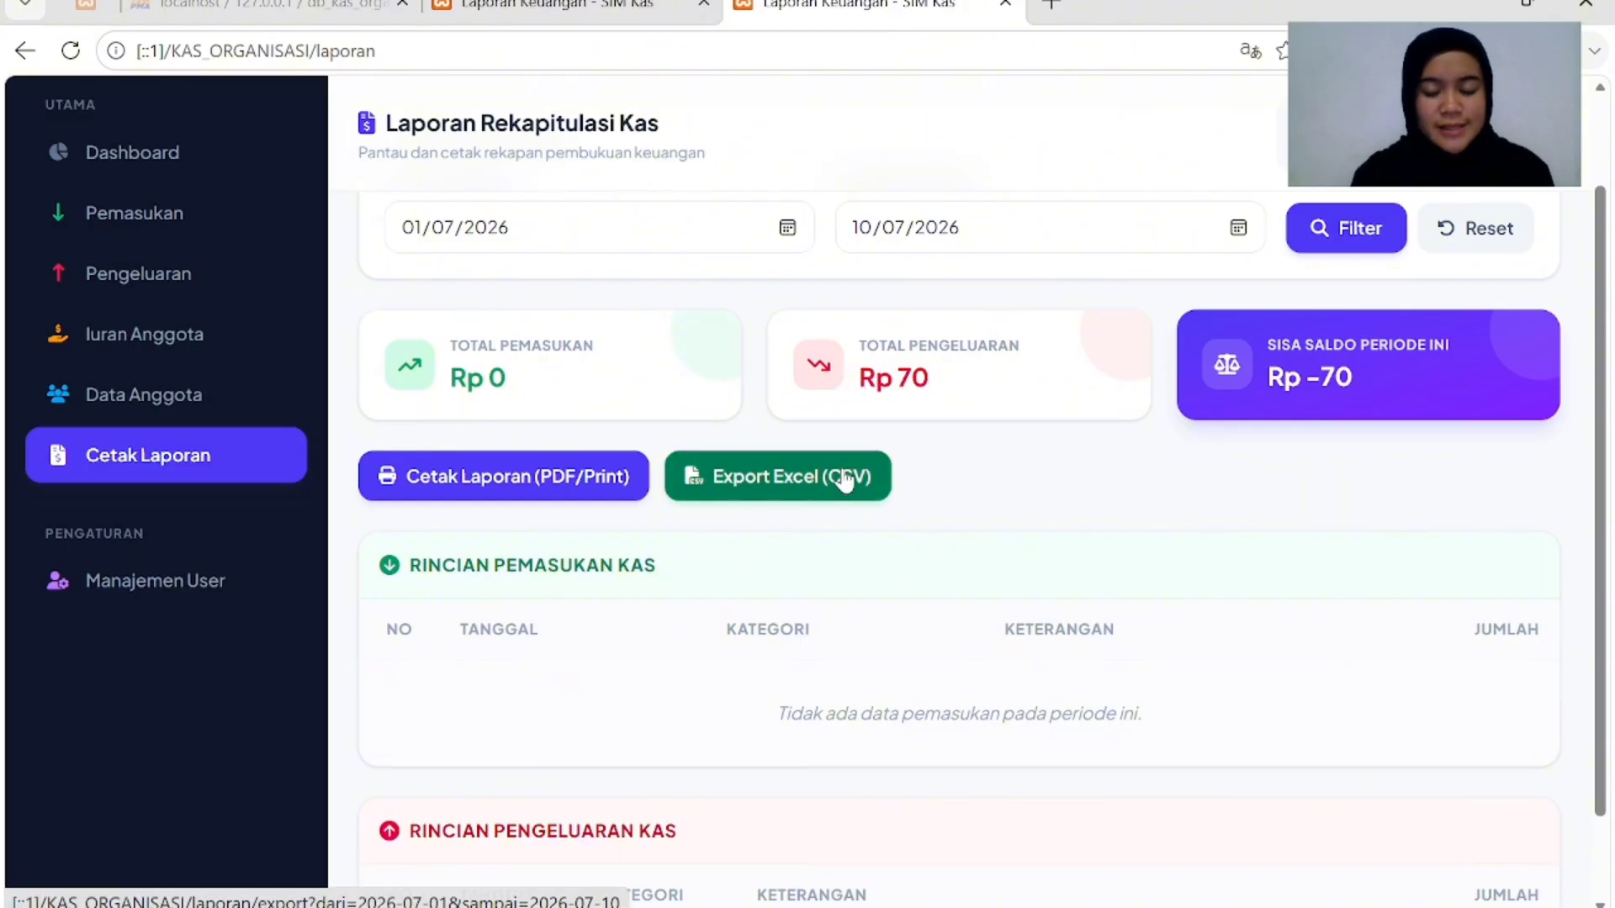
left_click(772, 484)
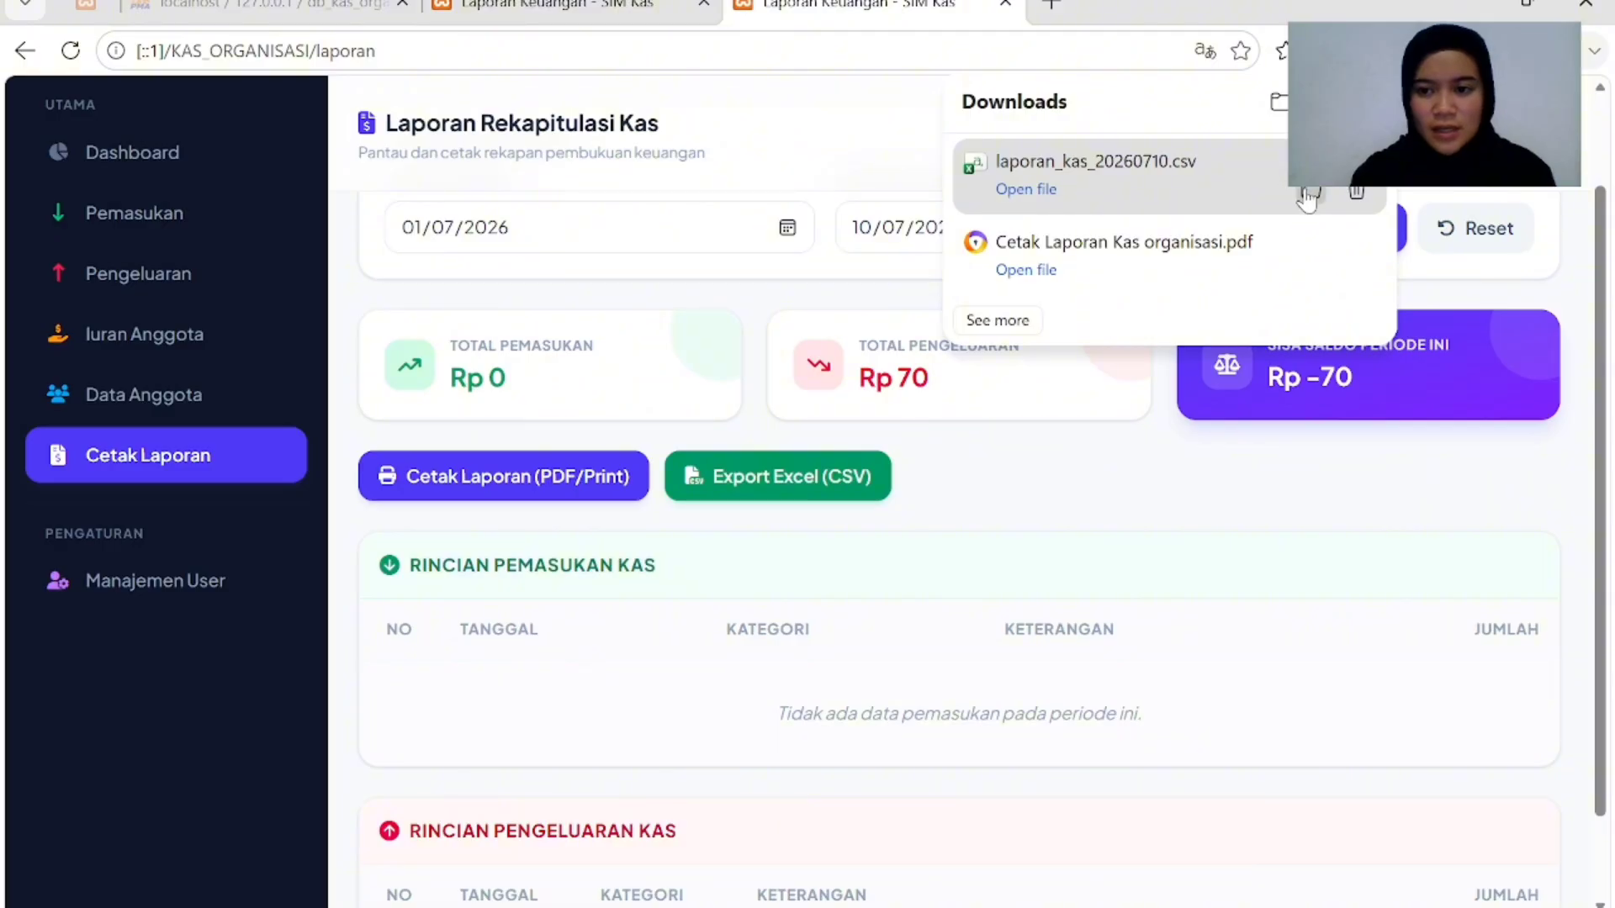
left_click(1310, 190)
Open laporan_kas_20260710.csv in Excel, widen column B to reveal 02/07/2026, then return to the browser.
double_click(1024, 261)
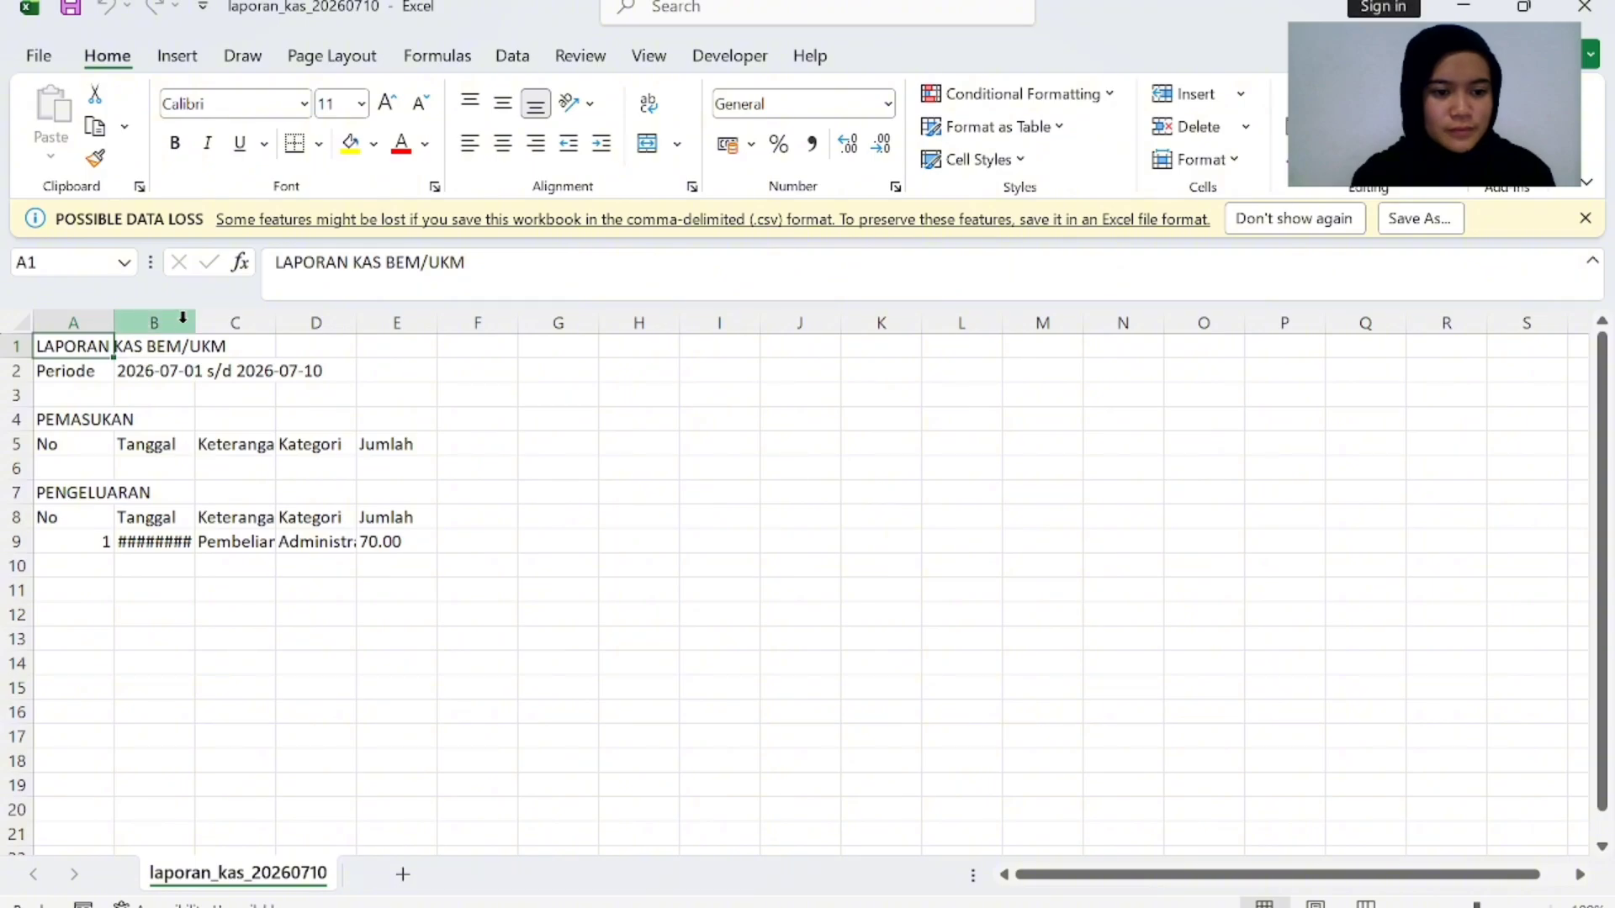
left_click_drag(196, 316, 404, 320)
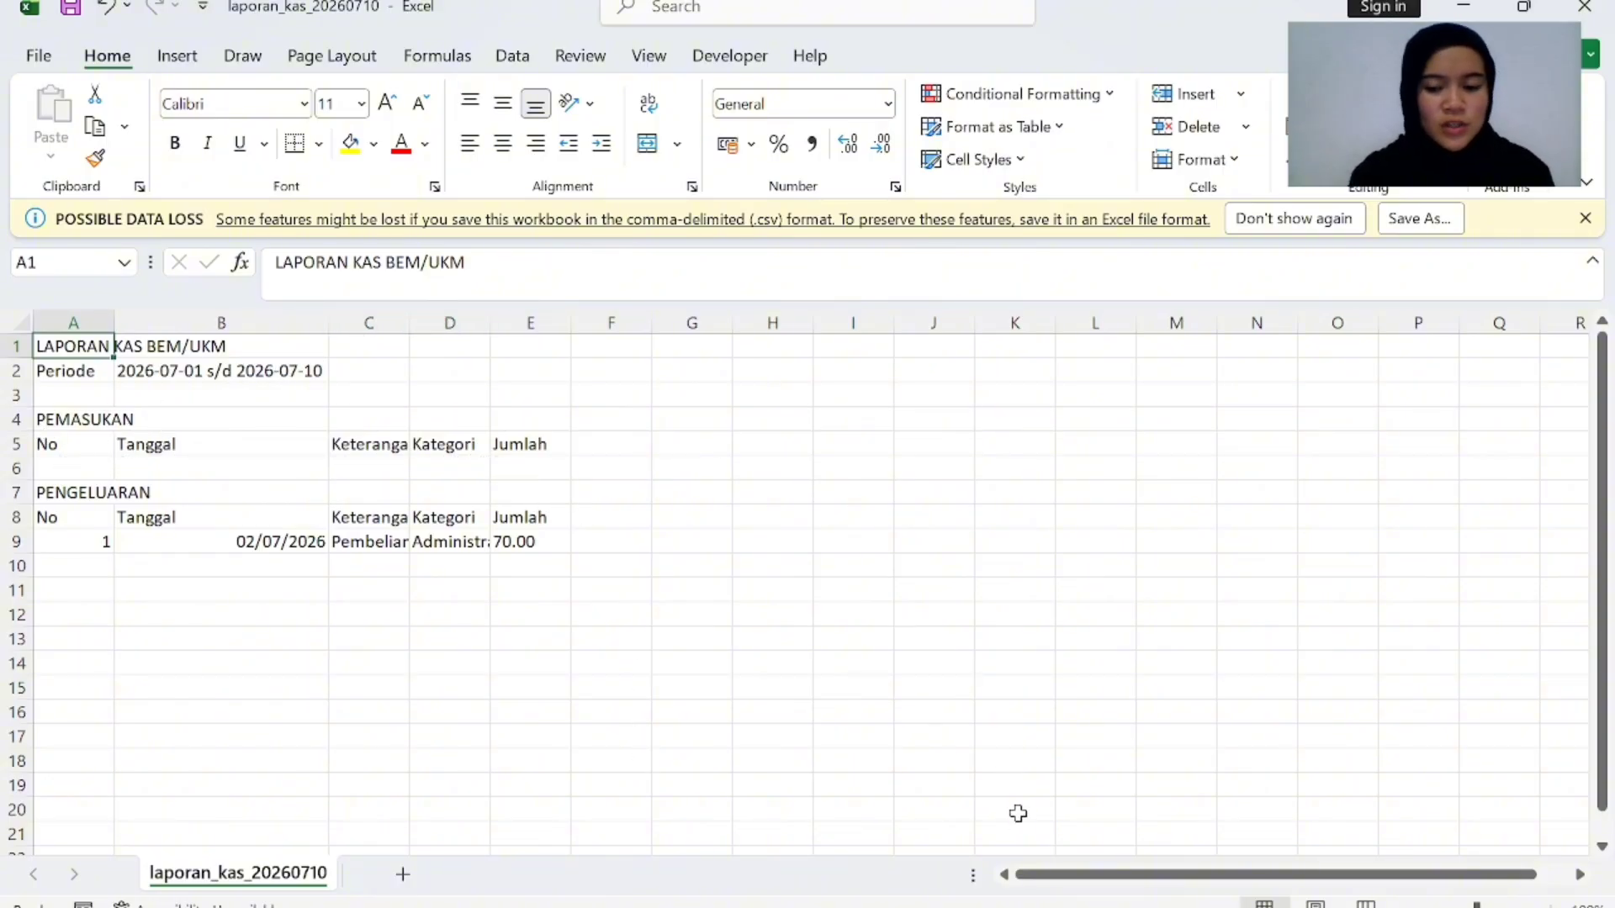
mouse_move(1005, 900)
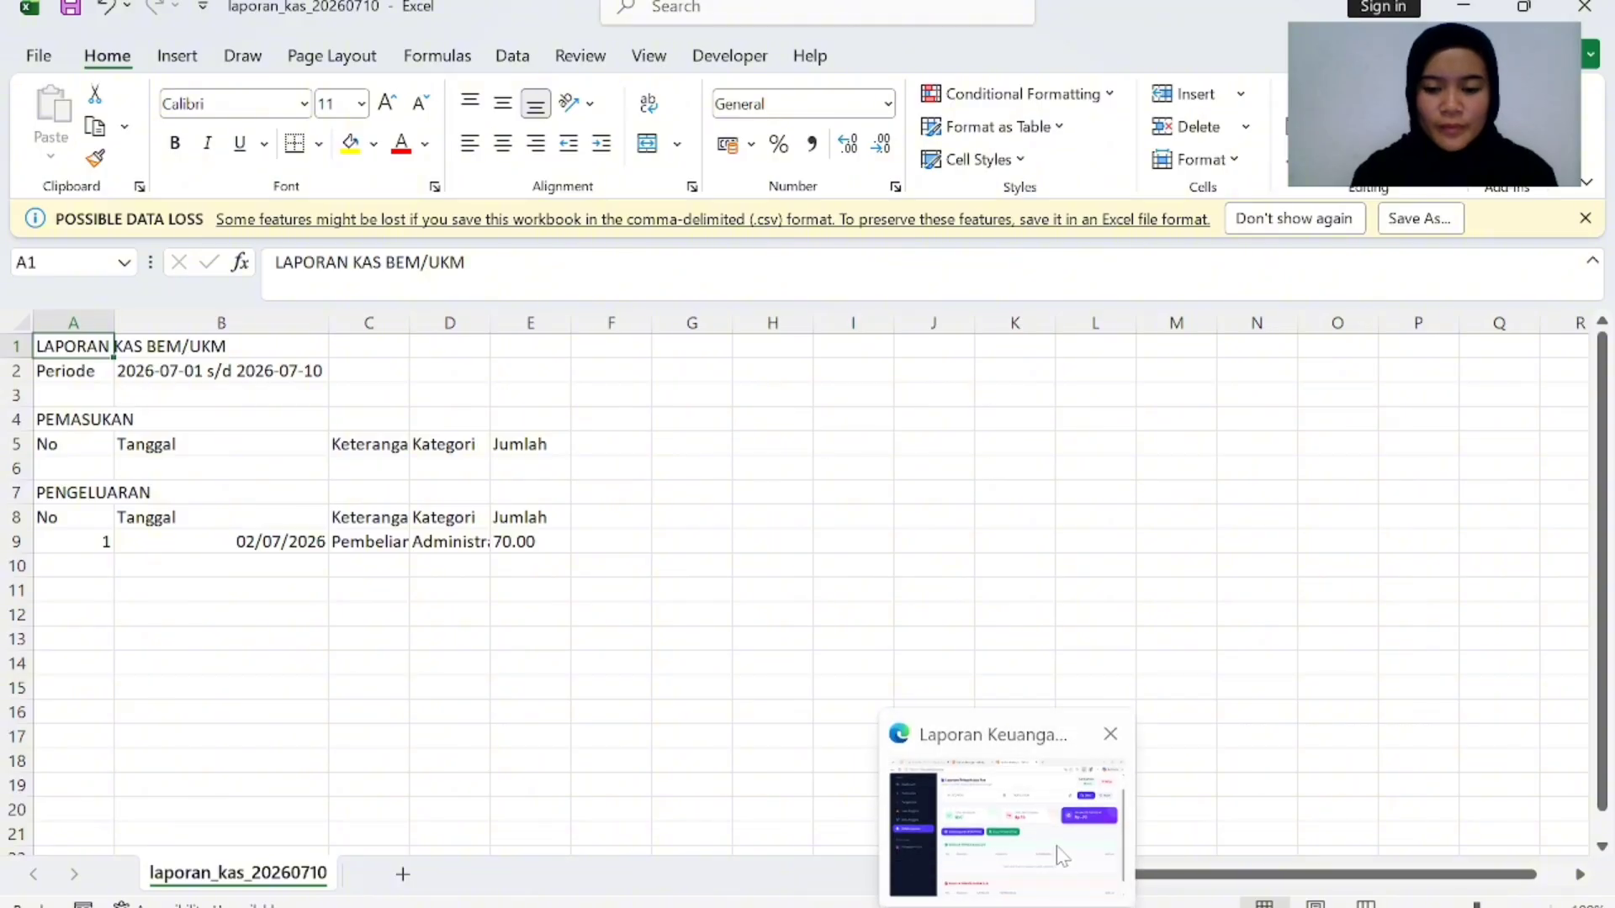
left_click(1005, 825)
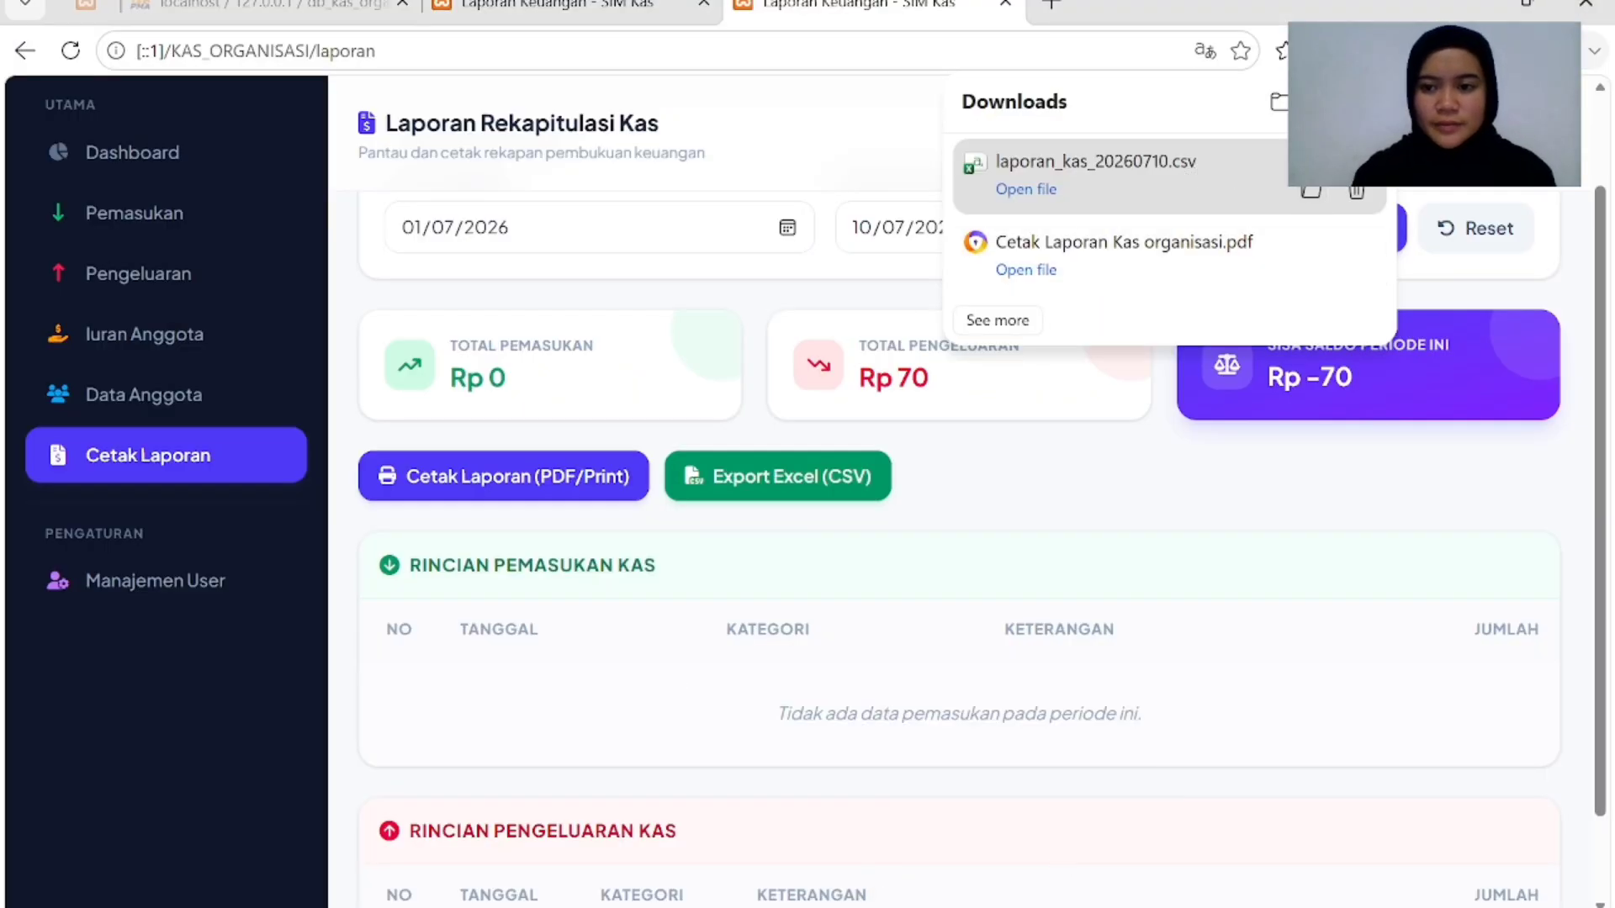
Close the downloads list and scroll through the recap showing Rp 70 expenses and Rp -70 balance.
left_click(758, 169)
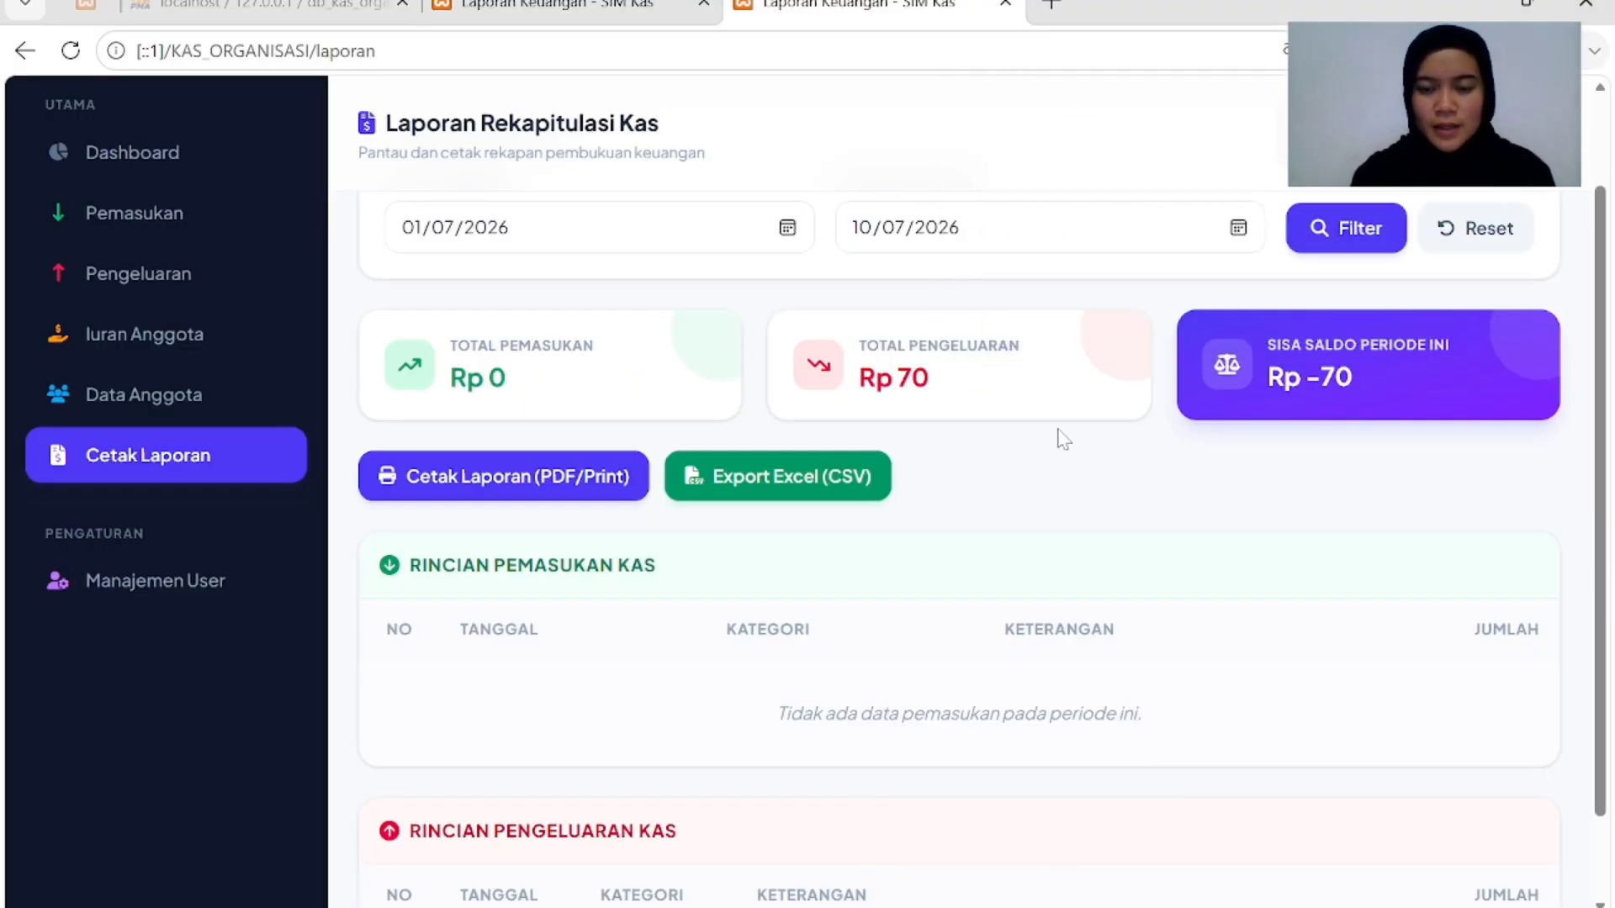
scroll(693, 486, "down", 2)
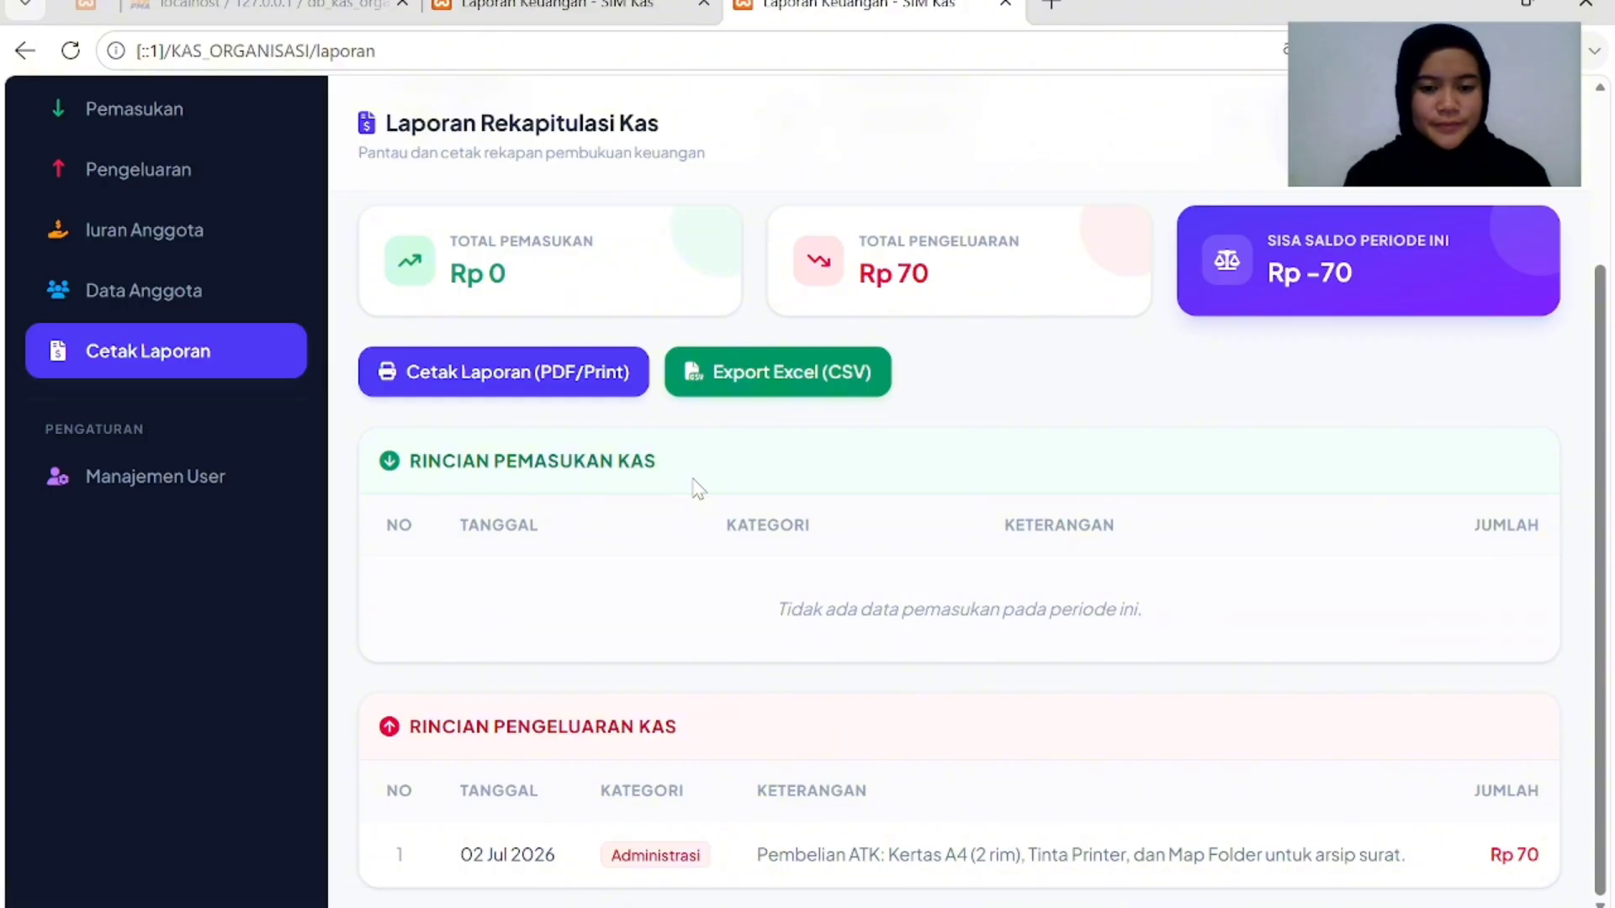
scroll(695, 487, "up", 3)
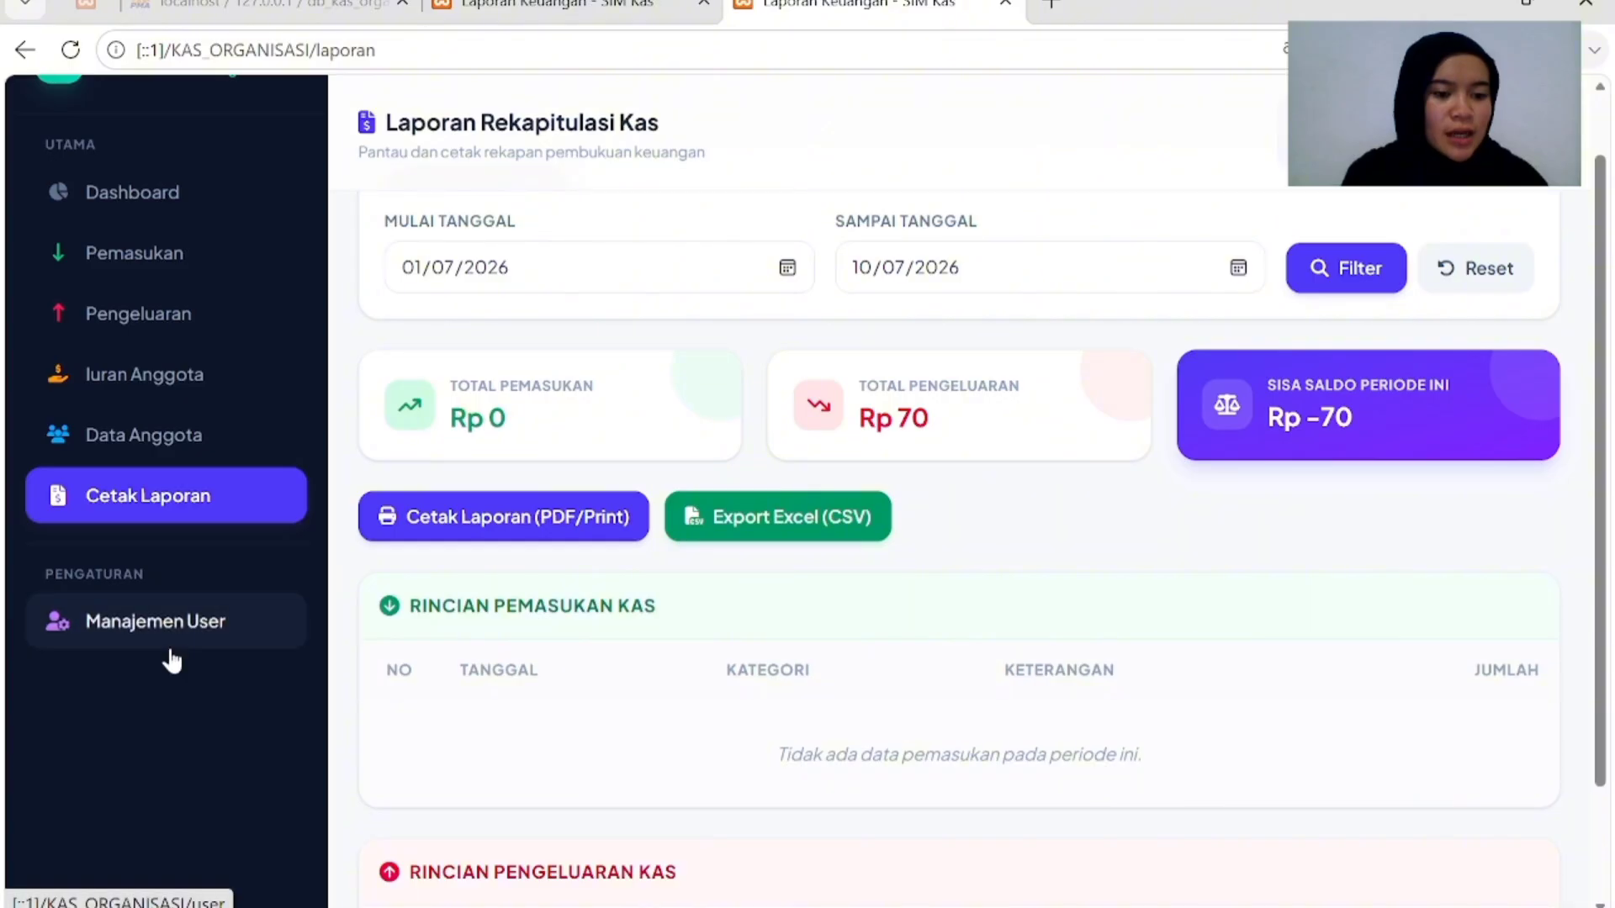
scroll(174, 639, "up", 1)
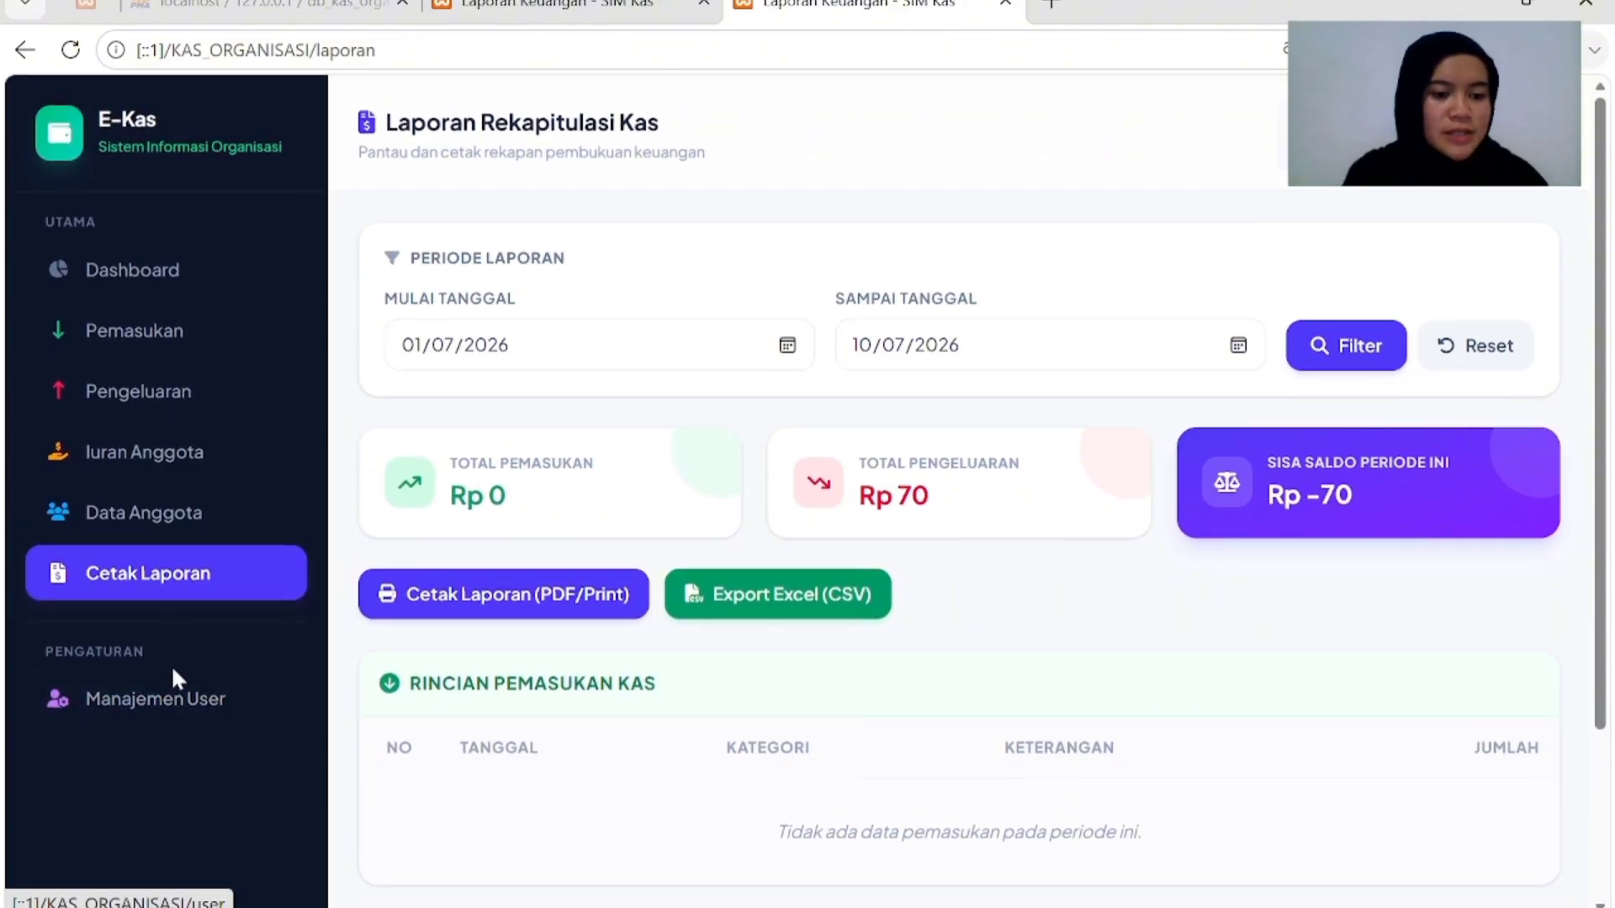
Open Manajemen User from the sidebar to list the five user accounts.
left_click(185, 696)
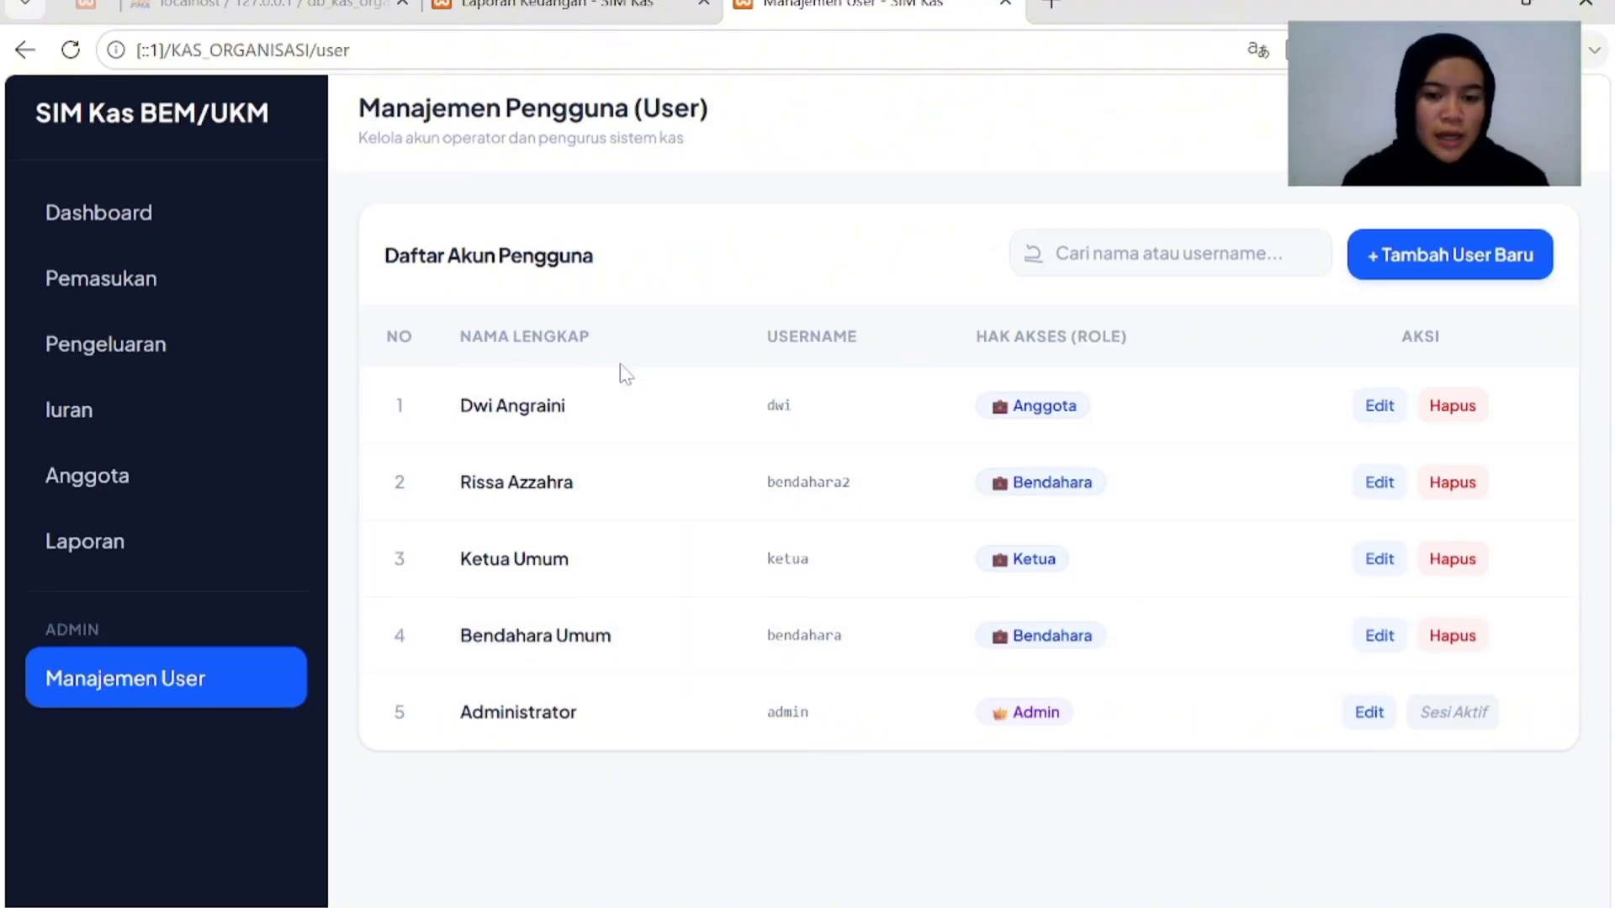
right_click(625, 374)
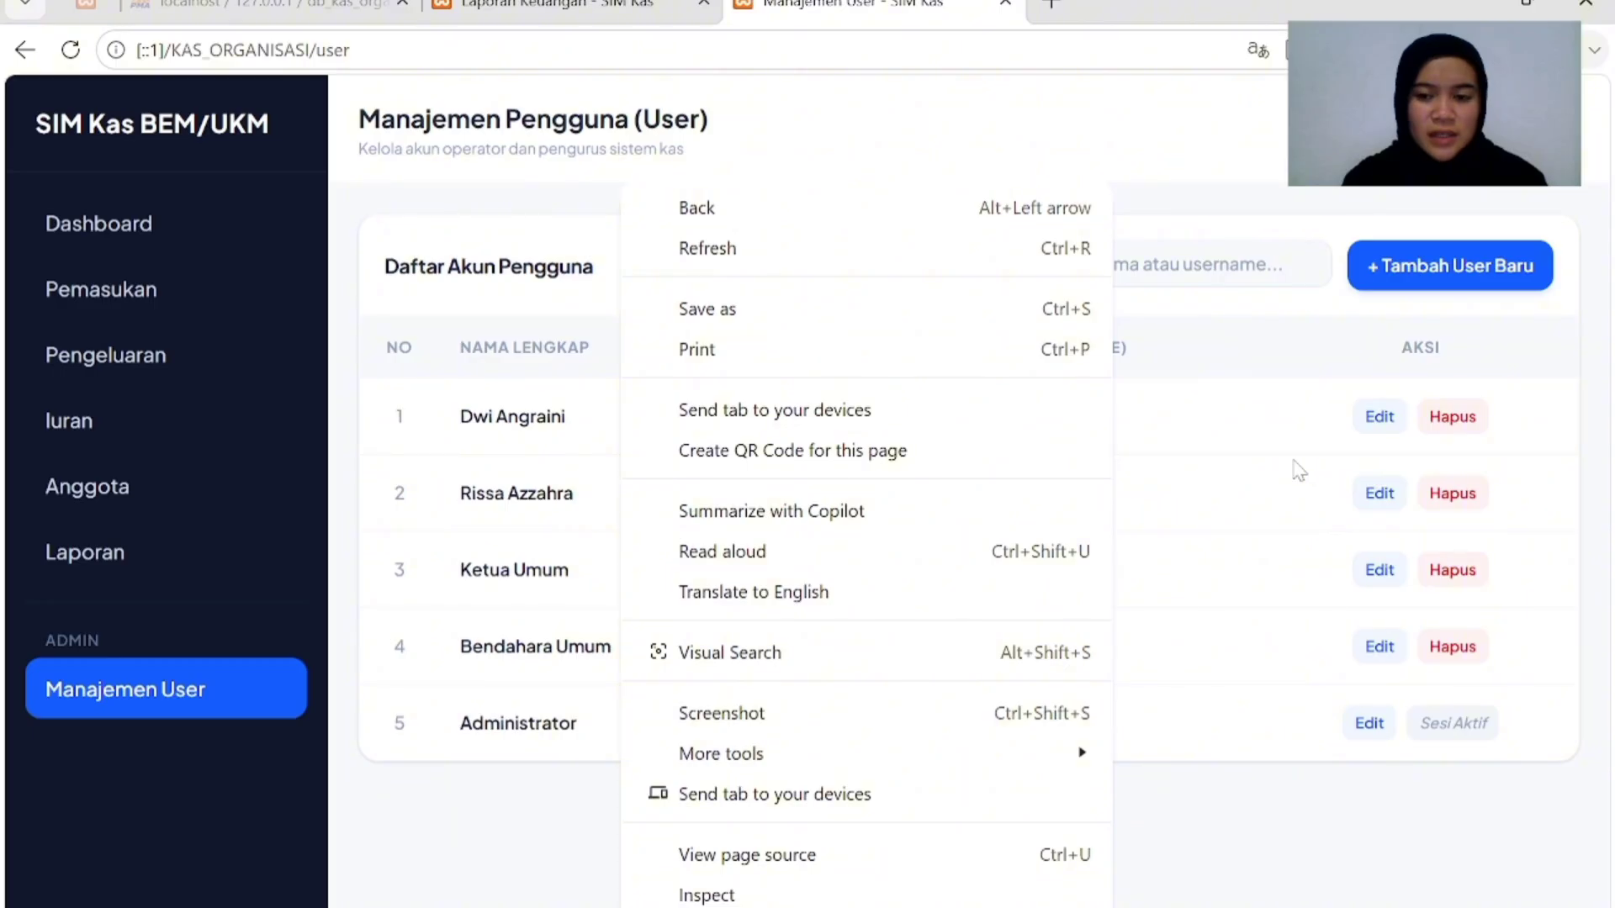
left_click(1265, 427)
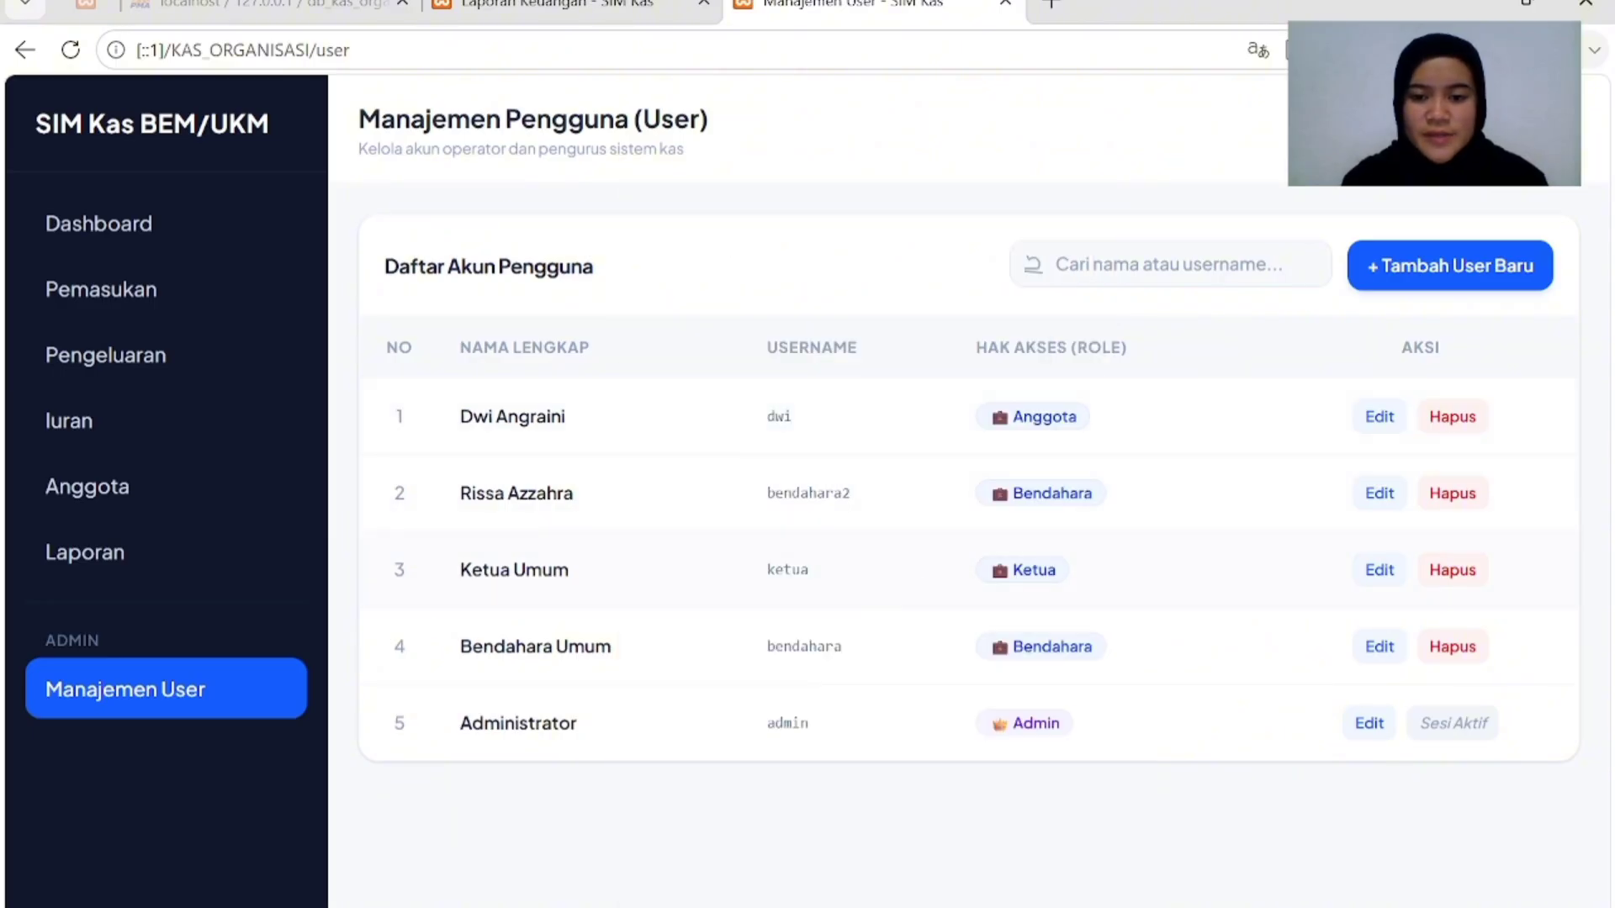